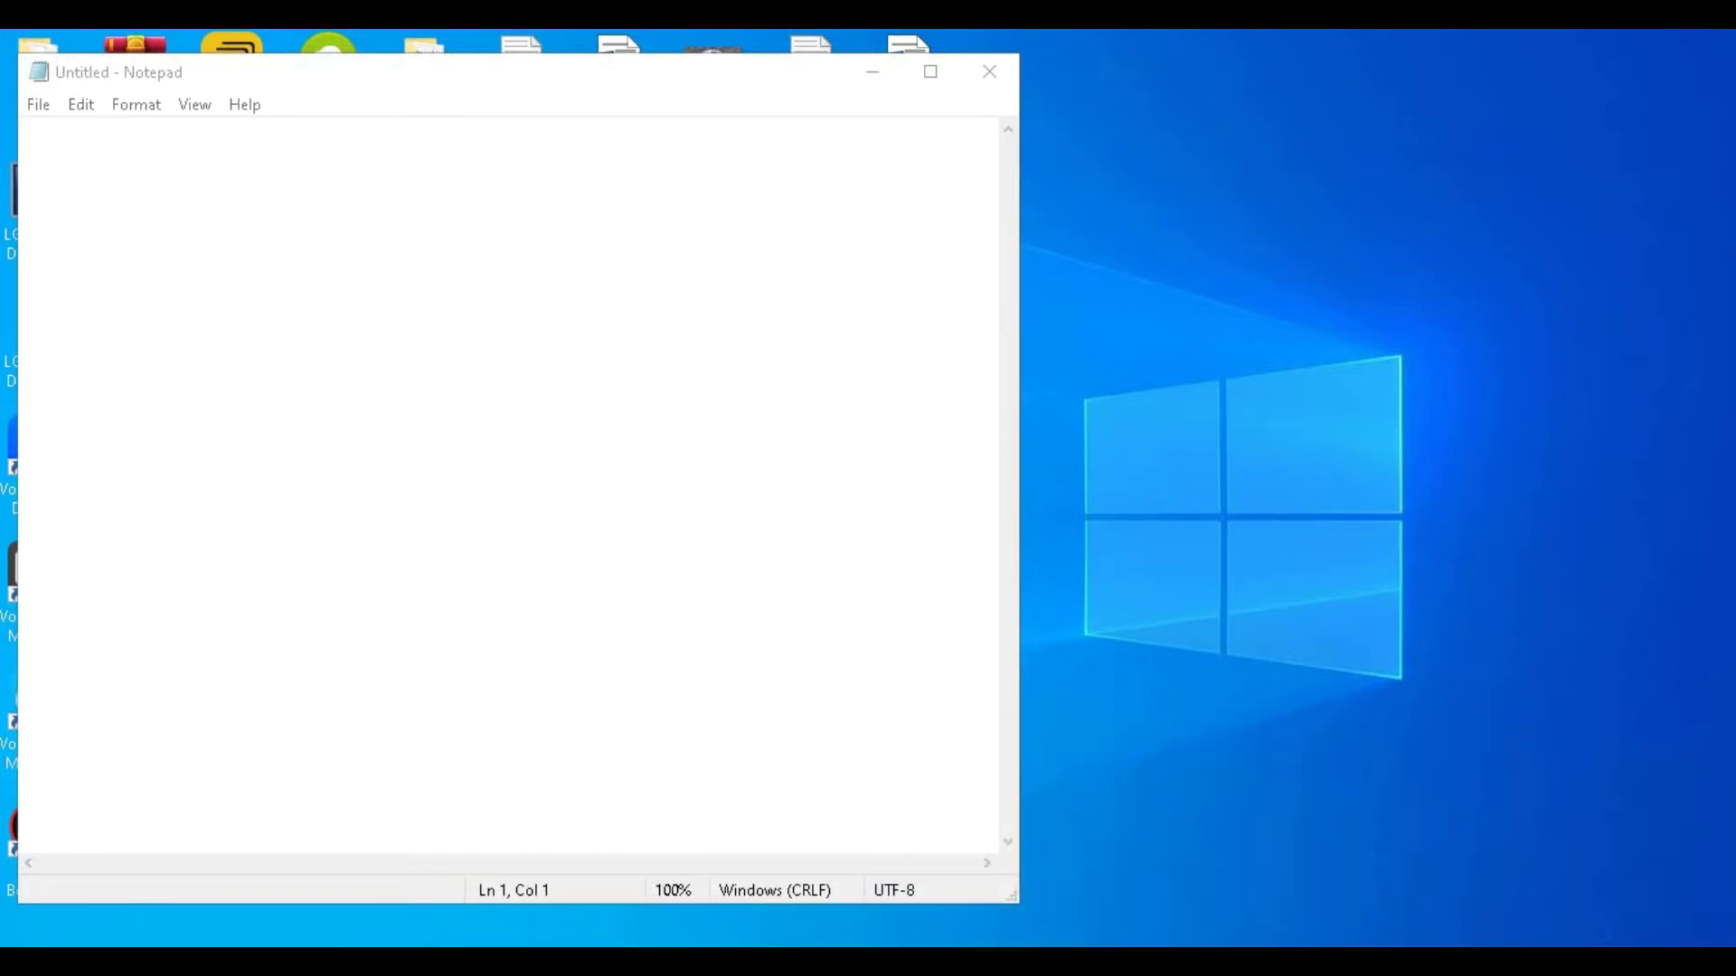
Search Windows for "stora", open the Storage settings page and maximize its window
key("super")
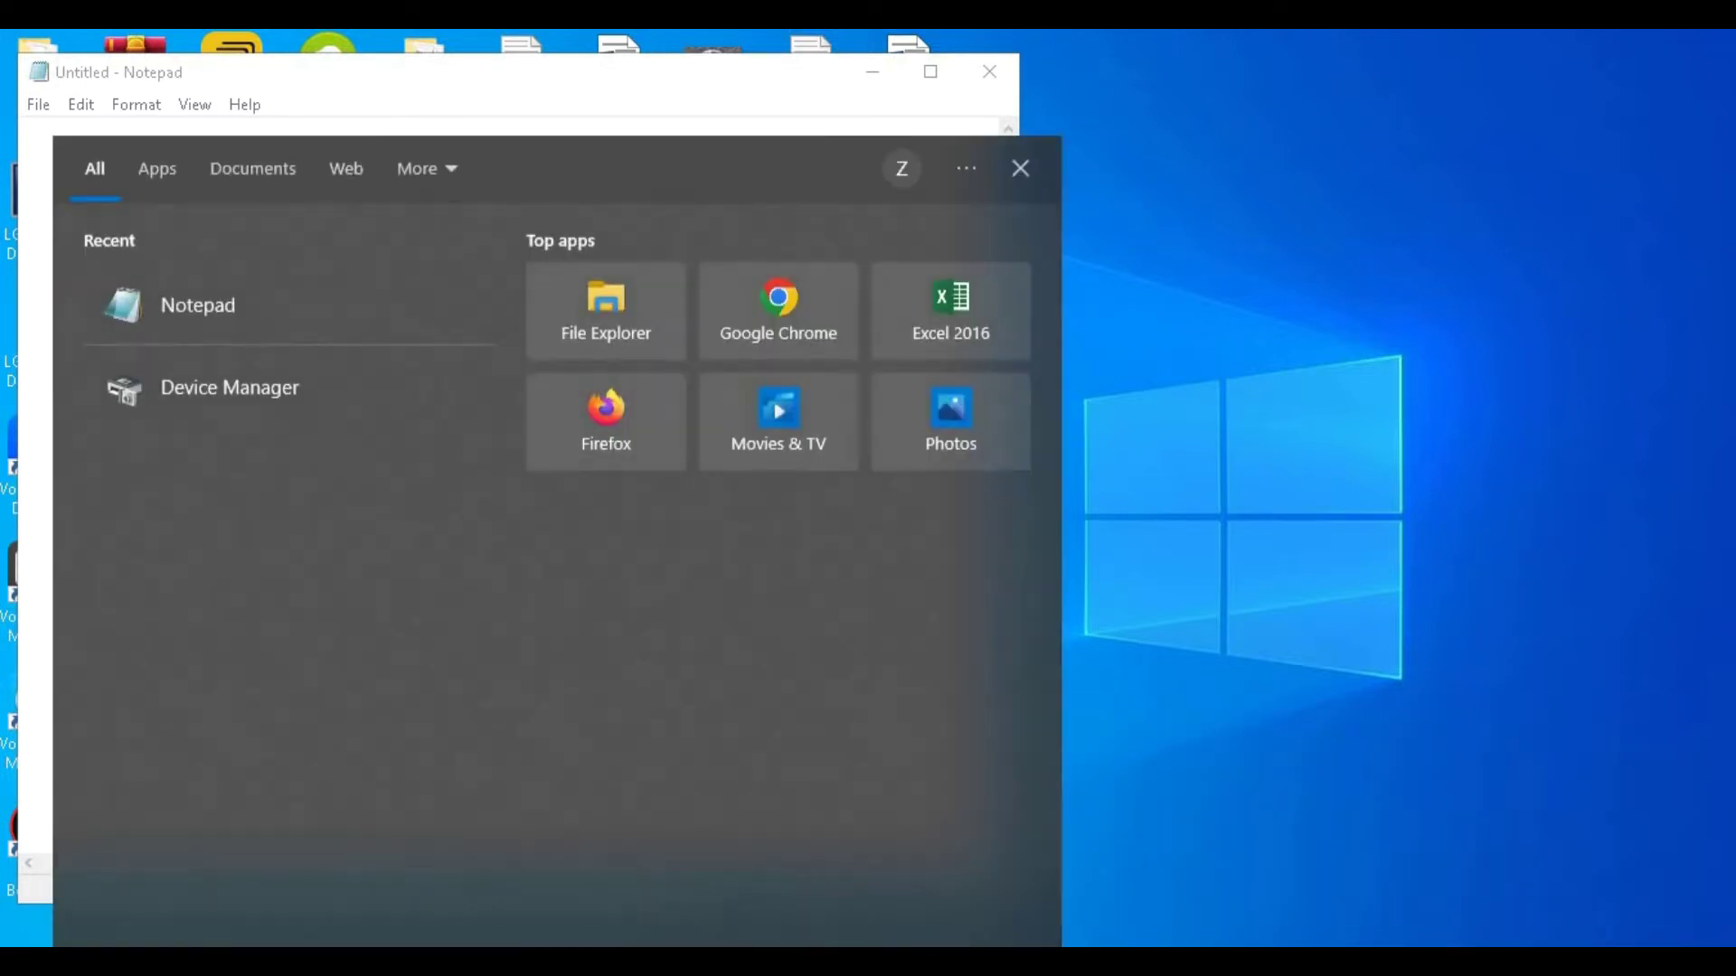
type("sto")
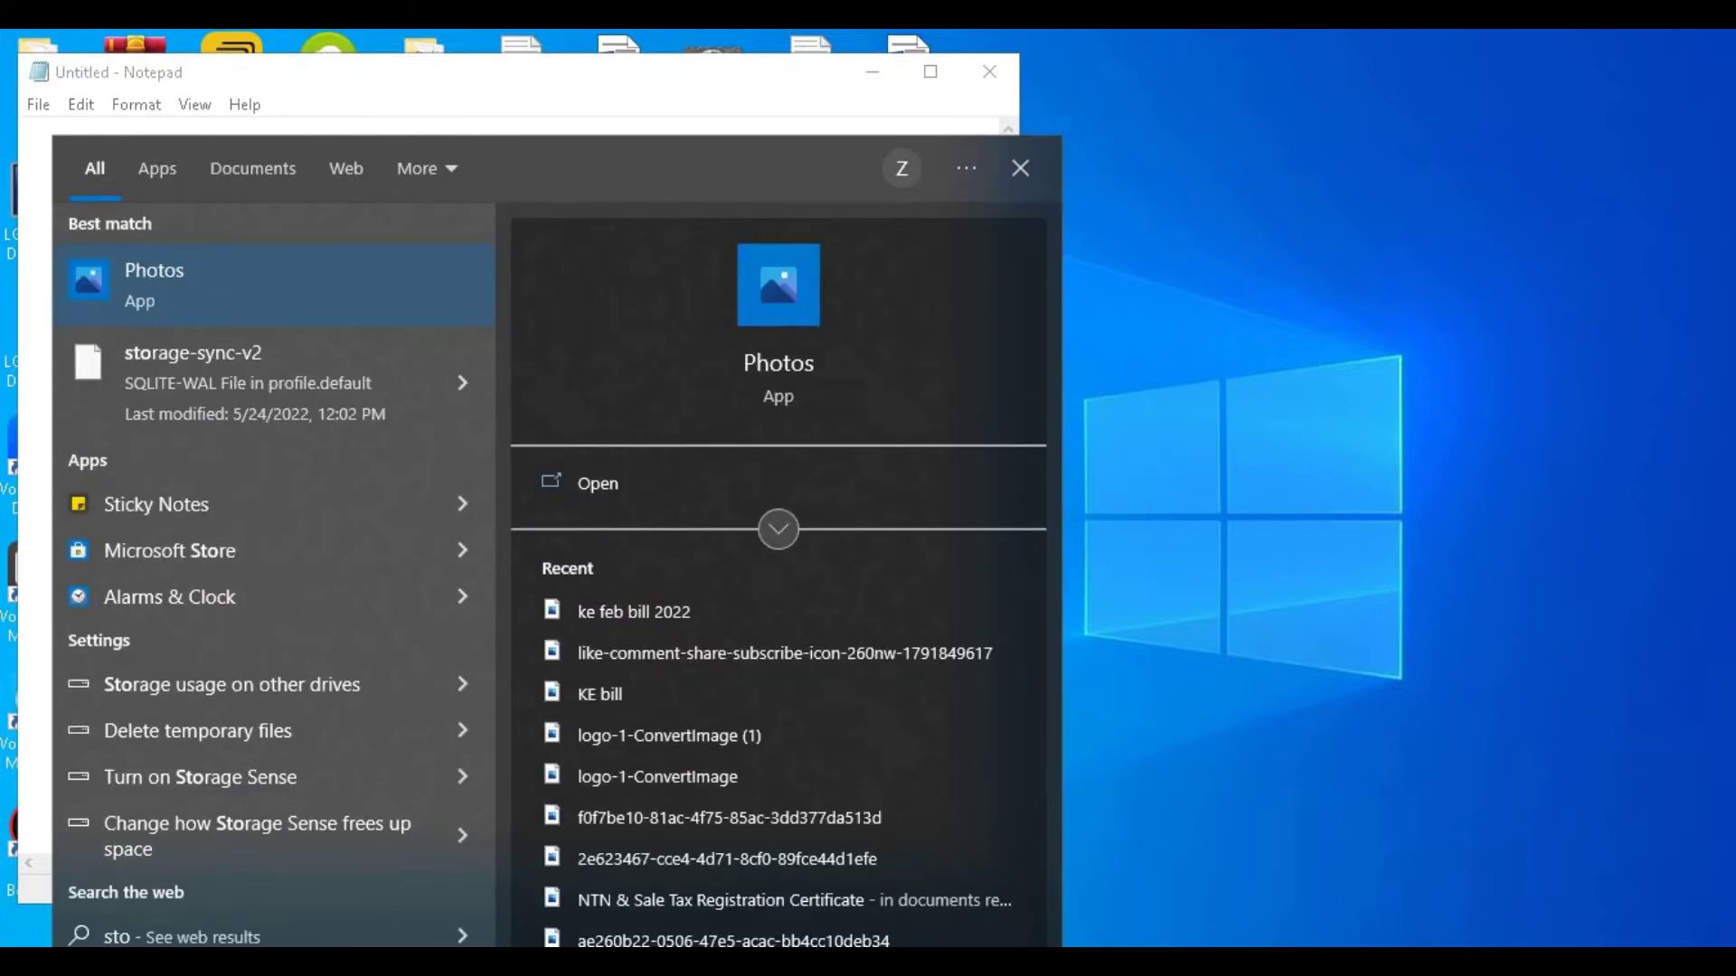
type("g")
key("BackSpace")
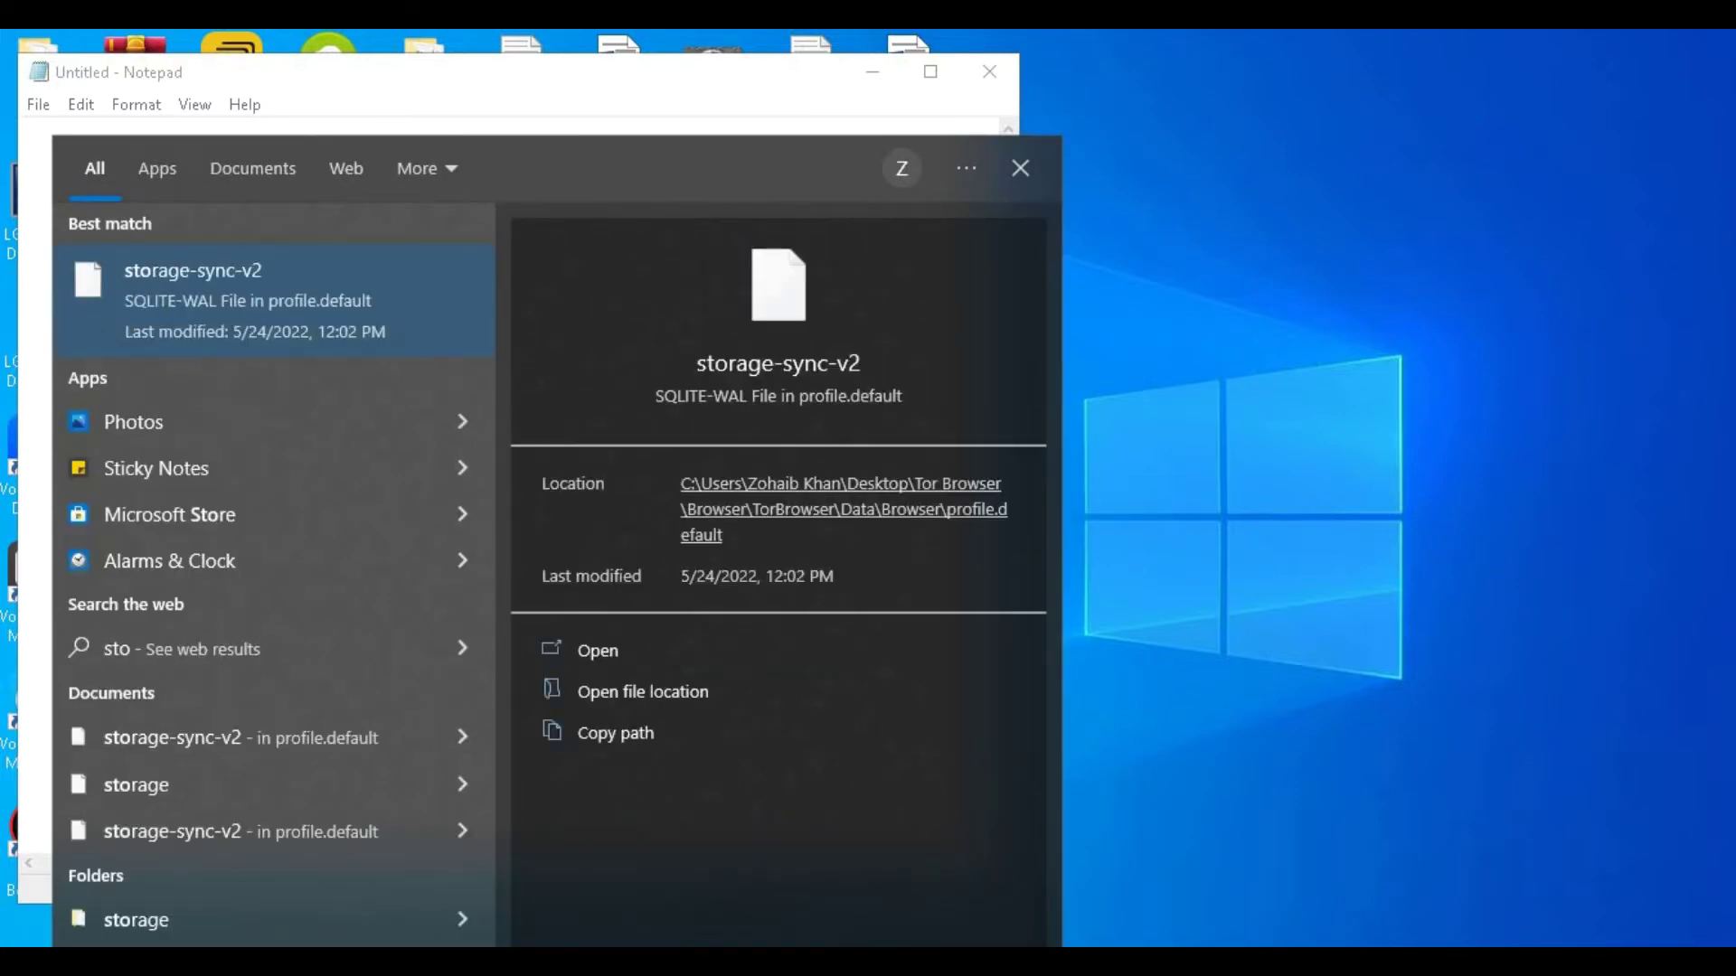
type("ra")
key("Return")
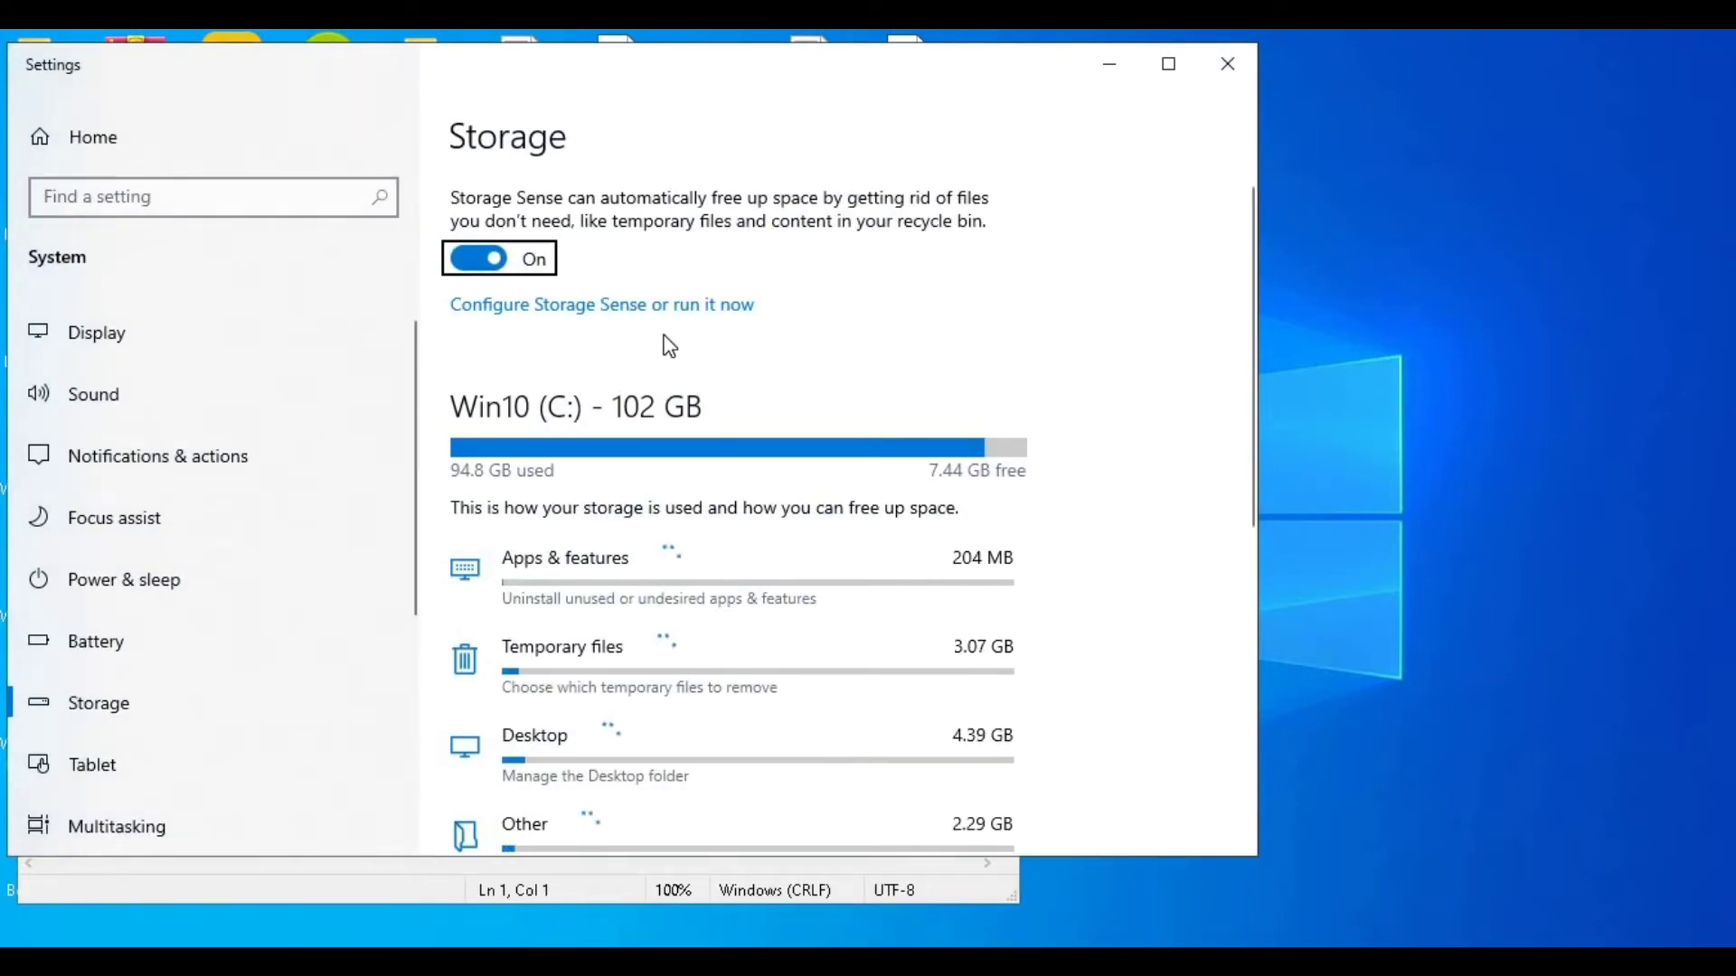
left_click(1168, 63)
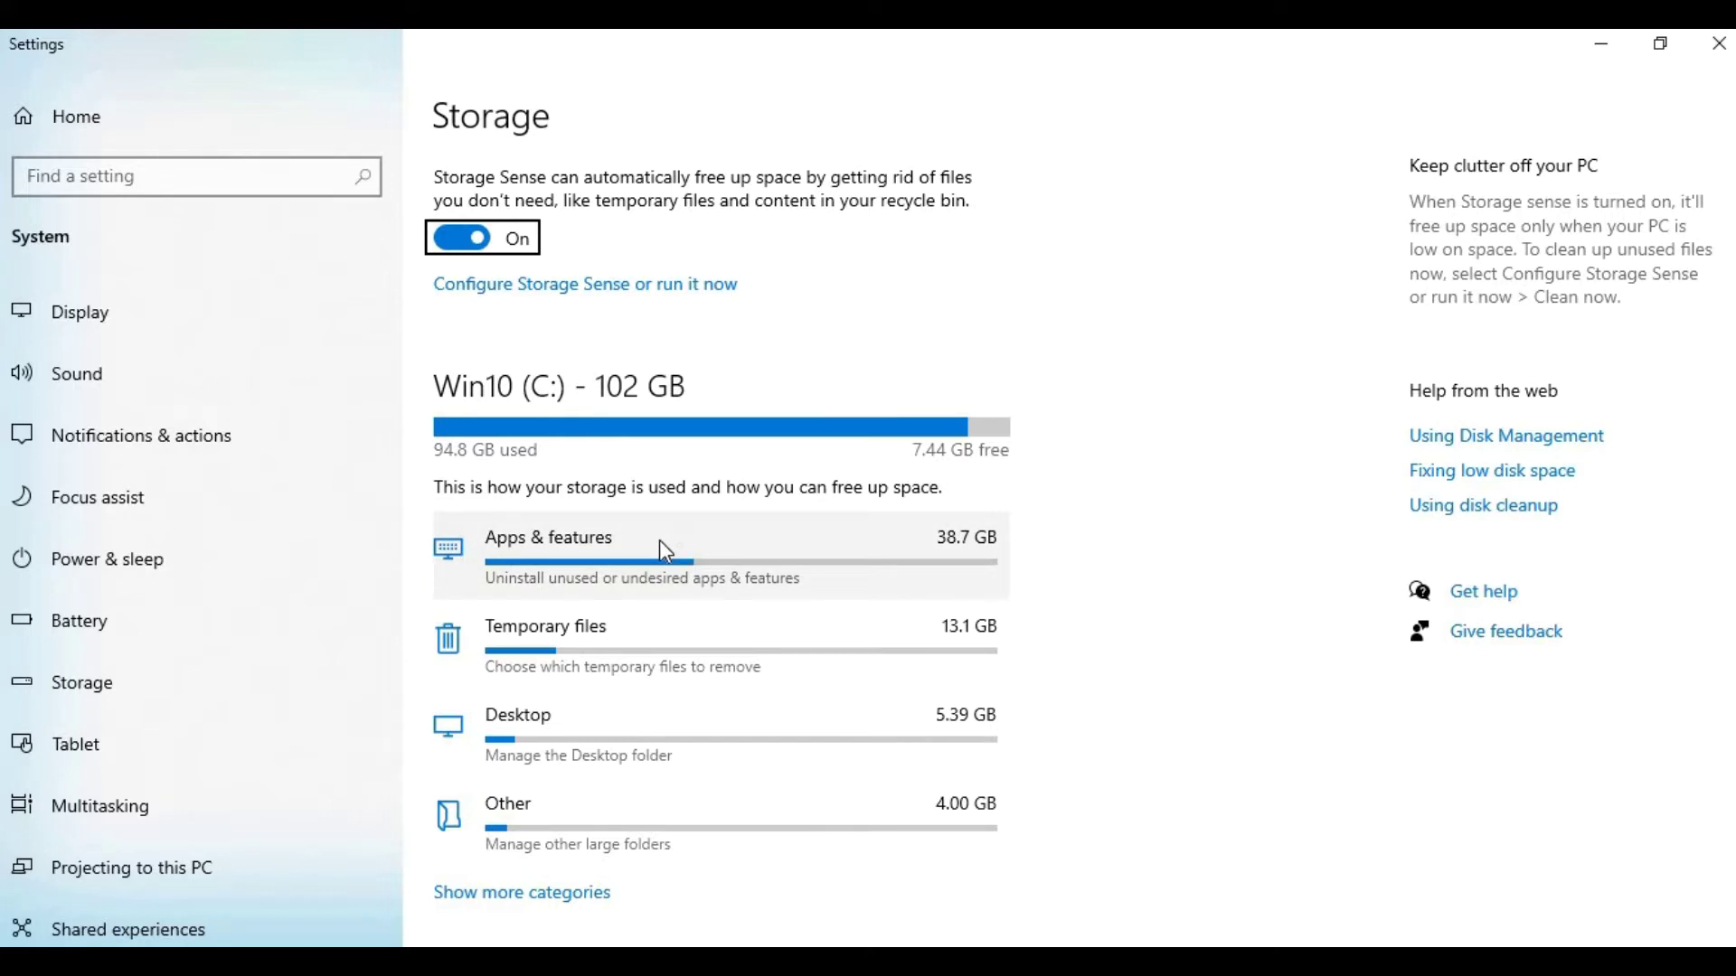
Open the temporary files list of drive C and mark the Recycle Bin contents for removal
left_click(617, 645)
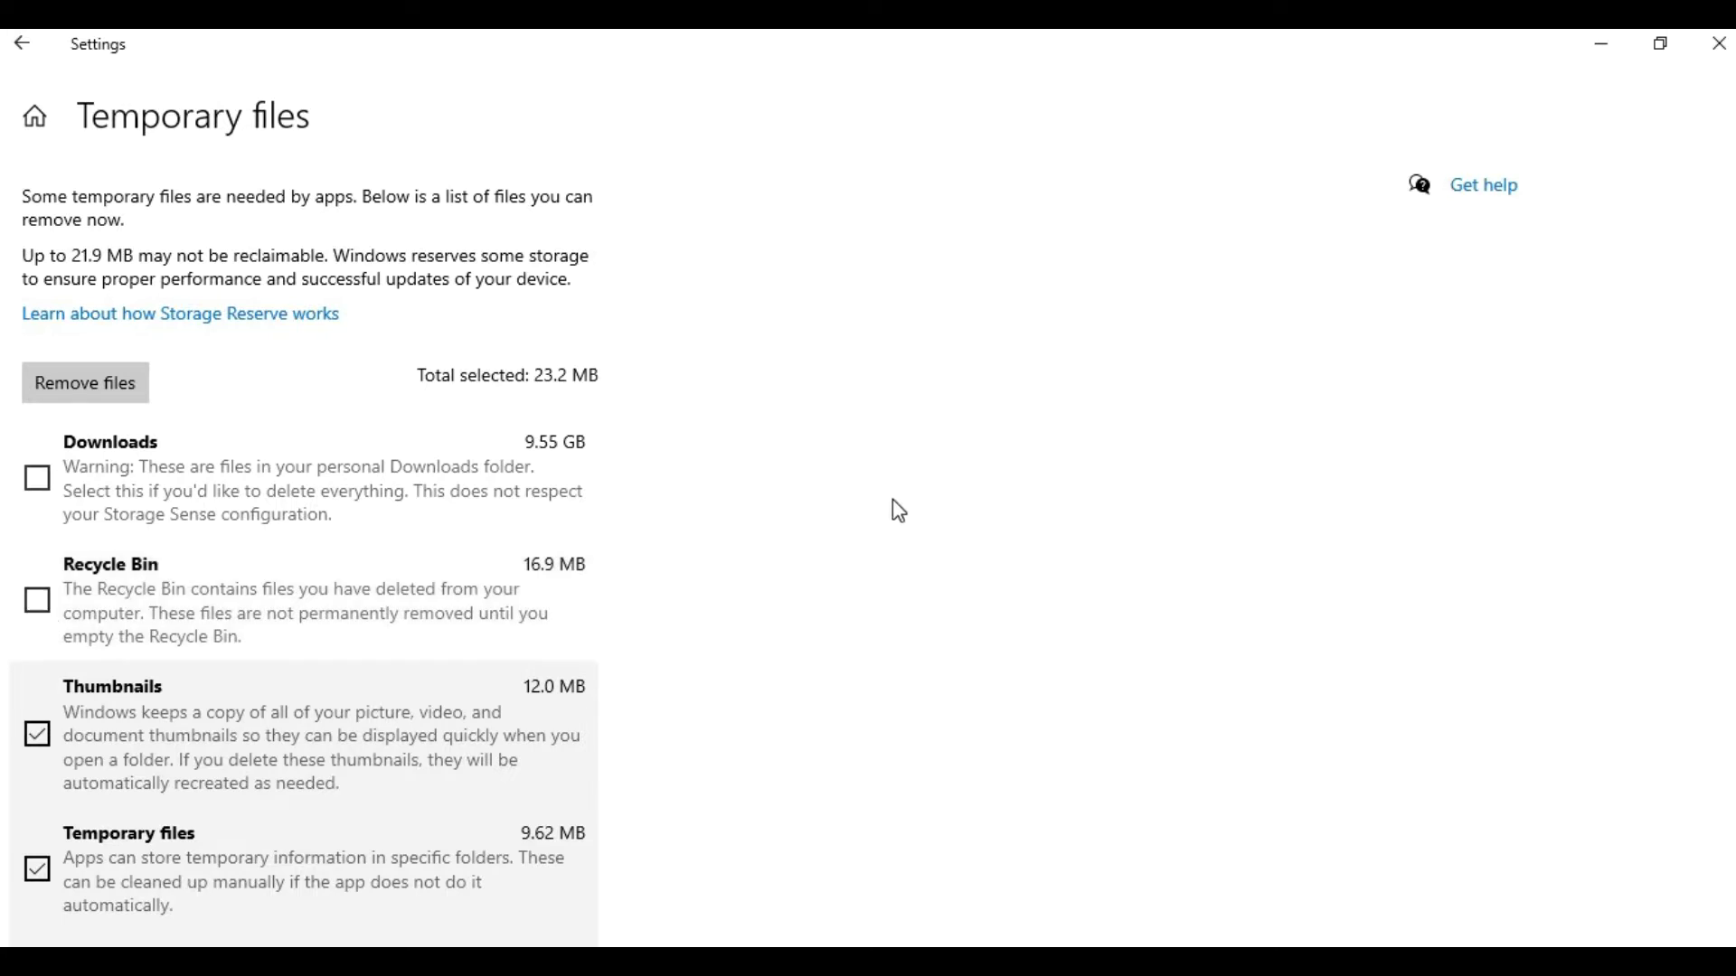
scroll(1730, 477, "down", 3)
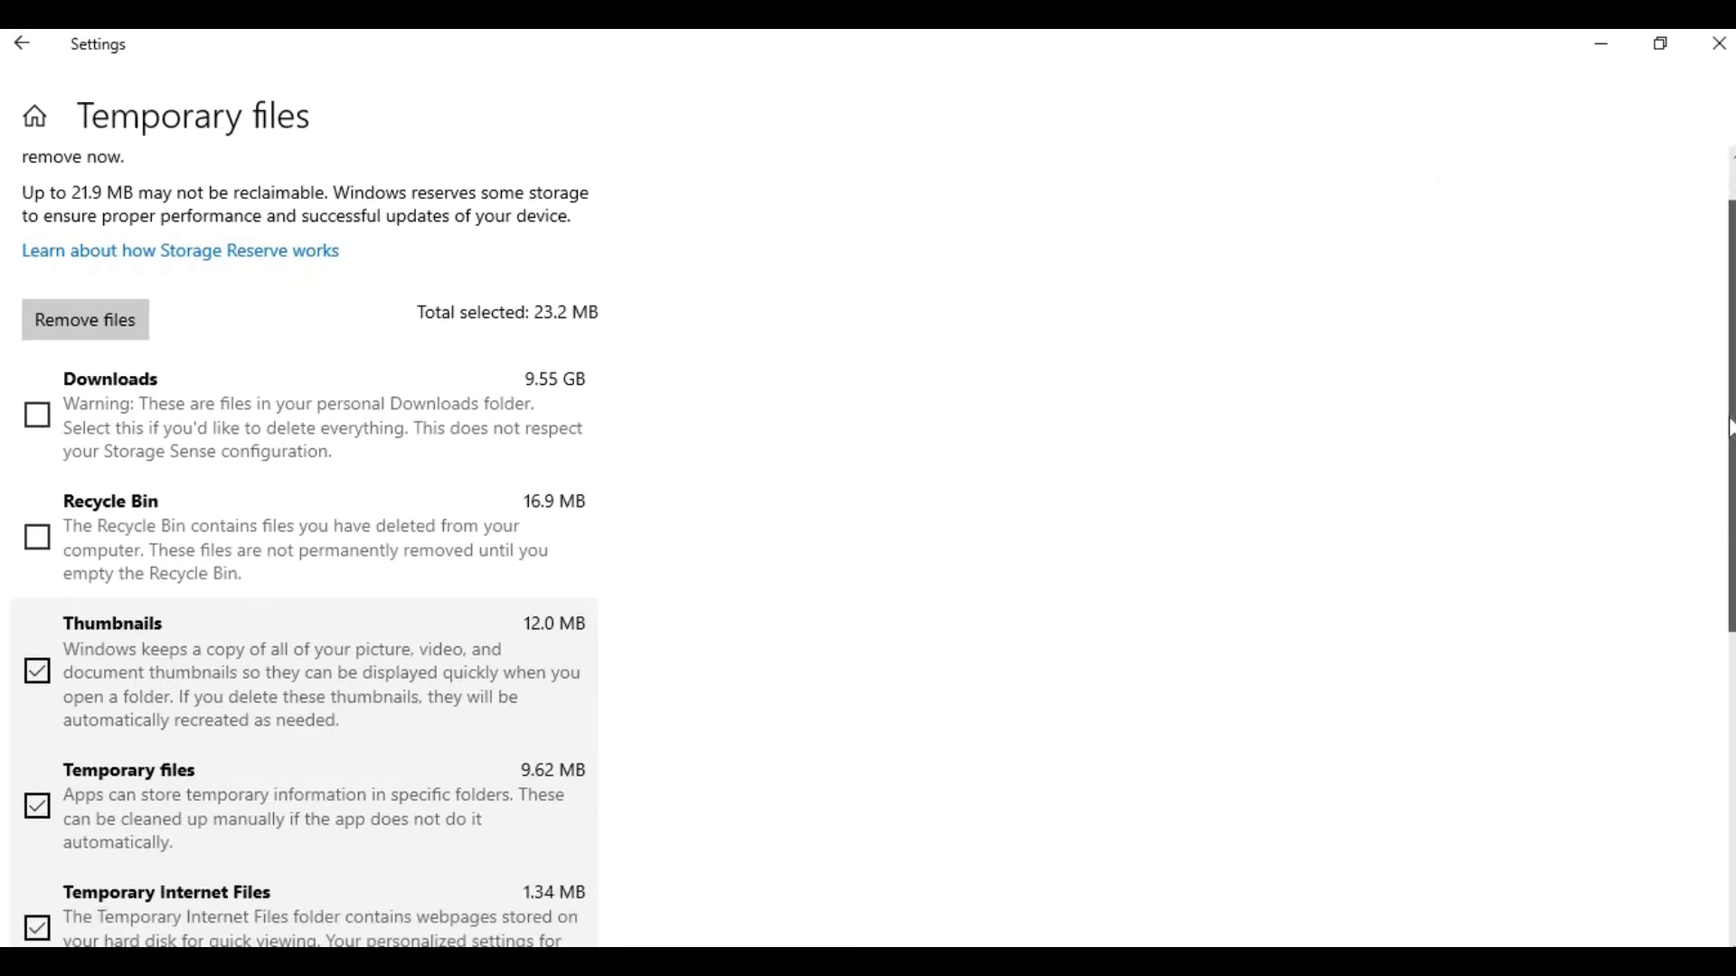
left_click_drag(1730, 477, 1730, 513)
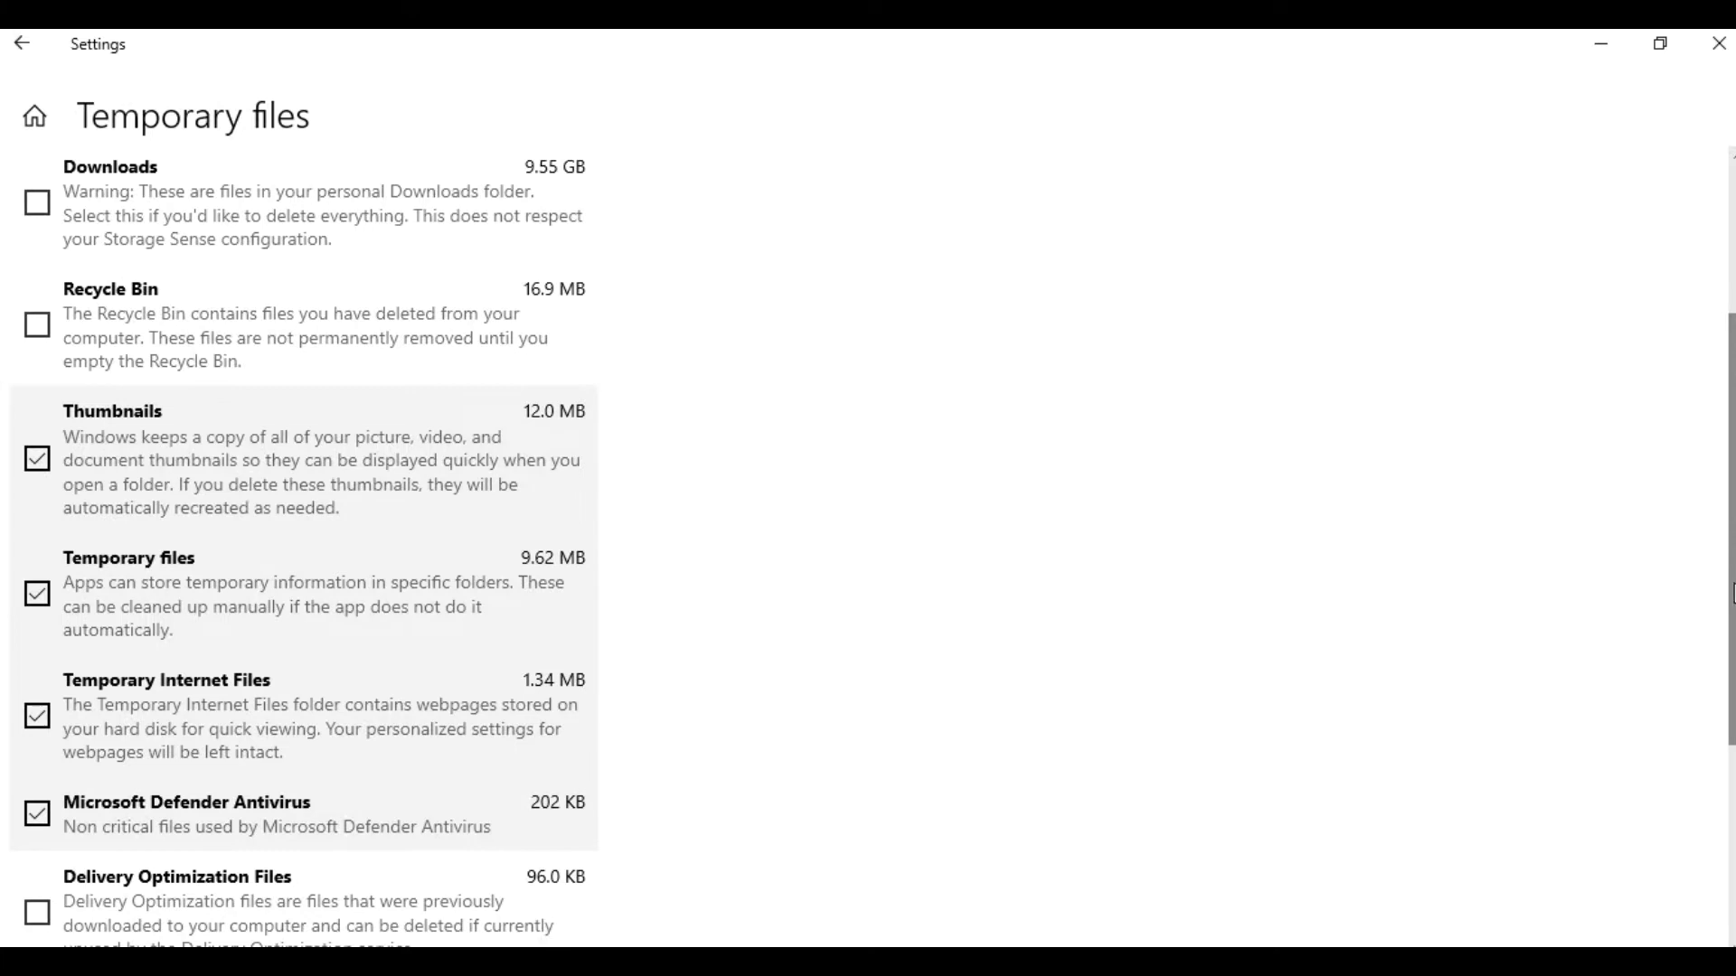
left_click_drag(1731, 618, 1729, 513)
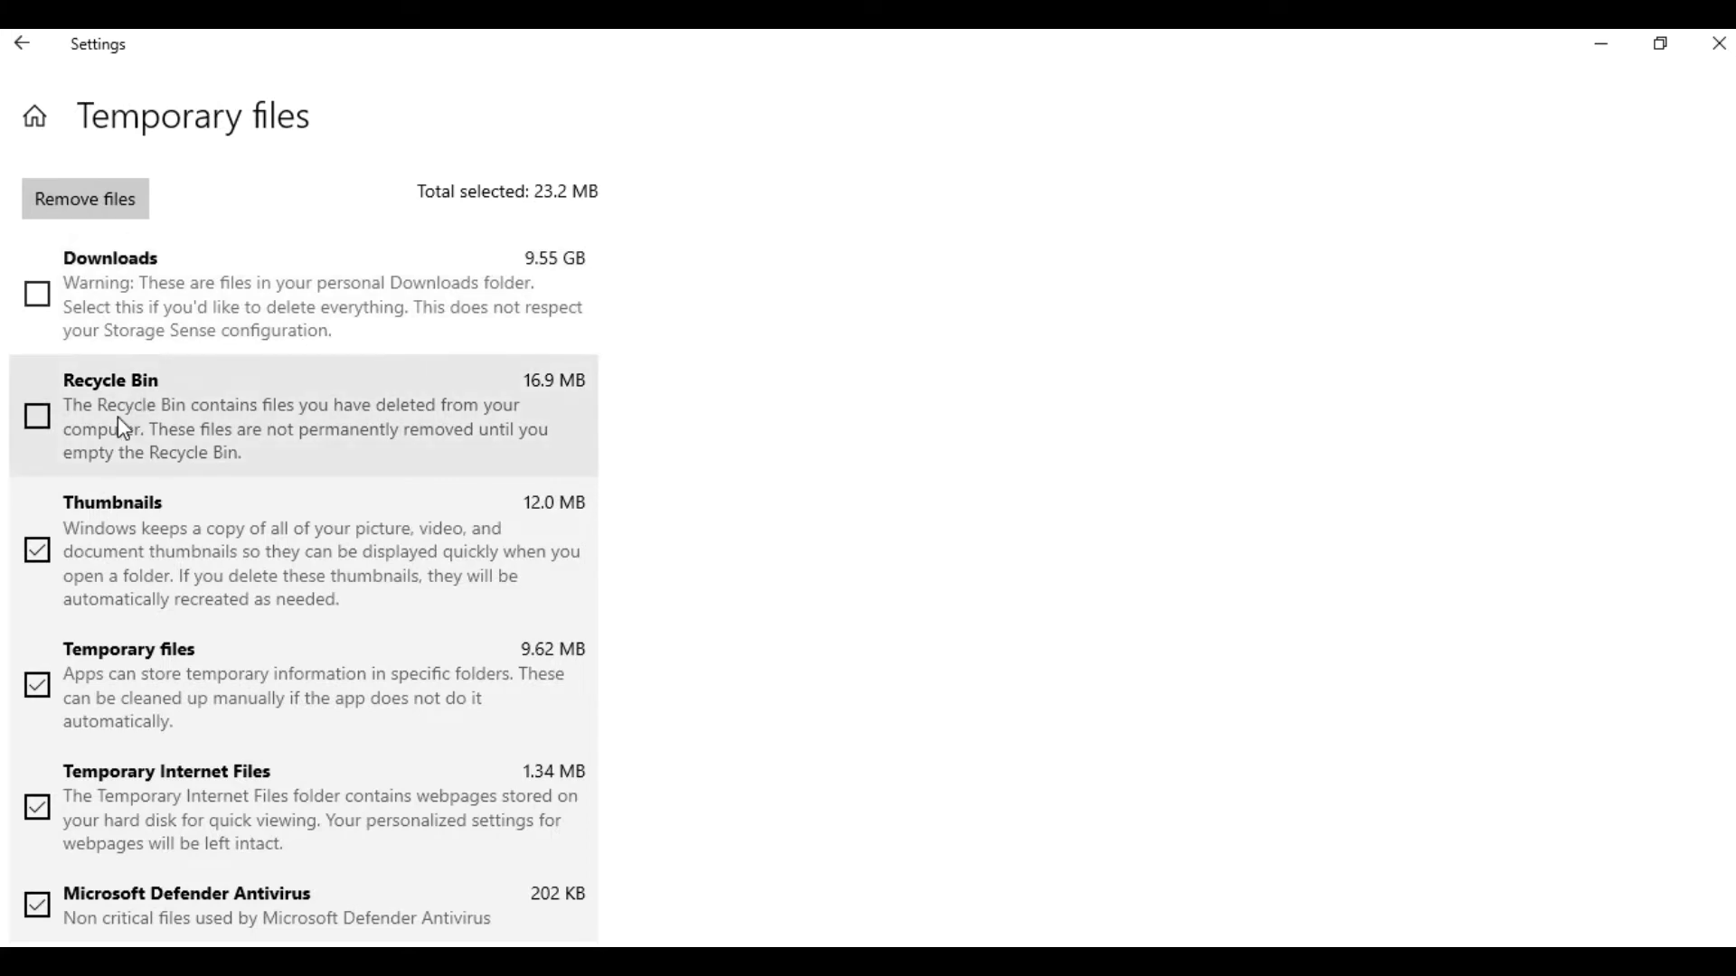
left_click(41, 418)
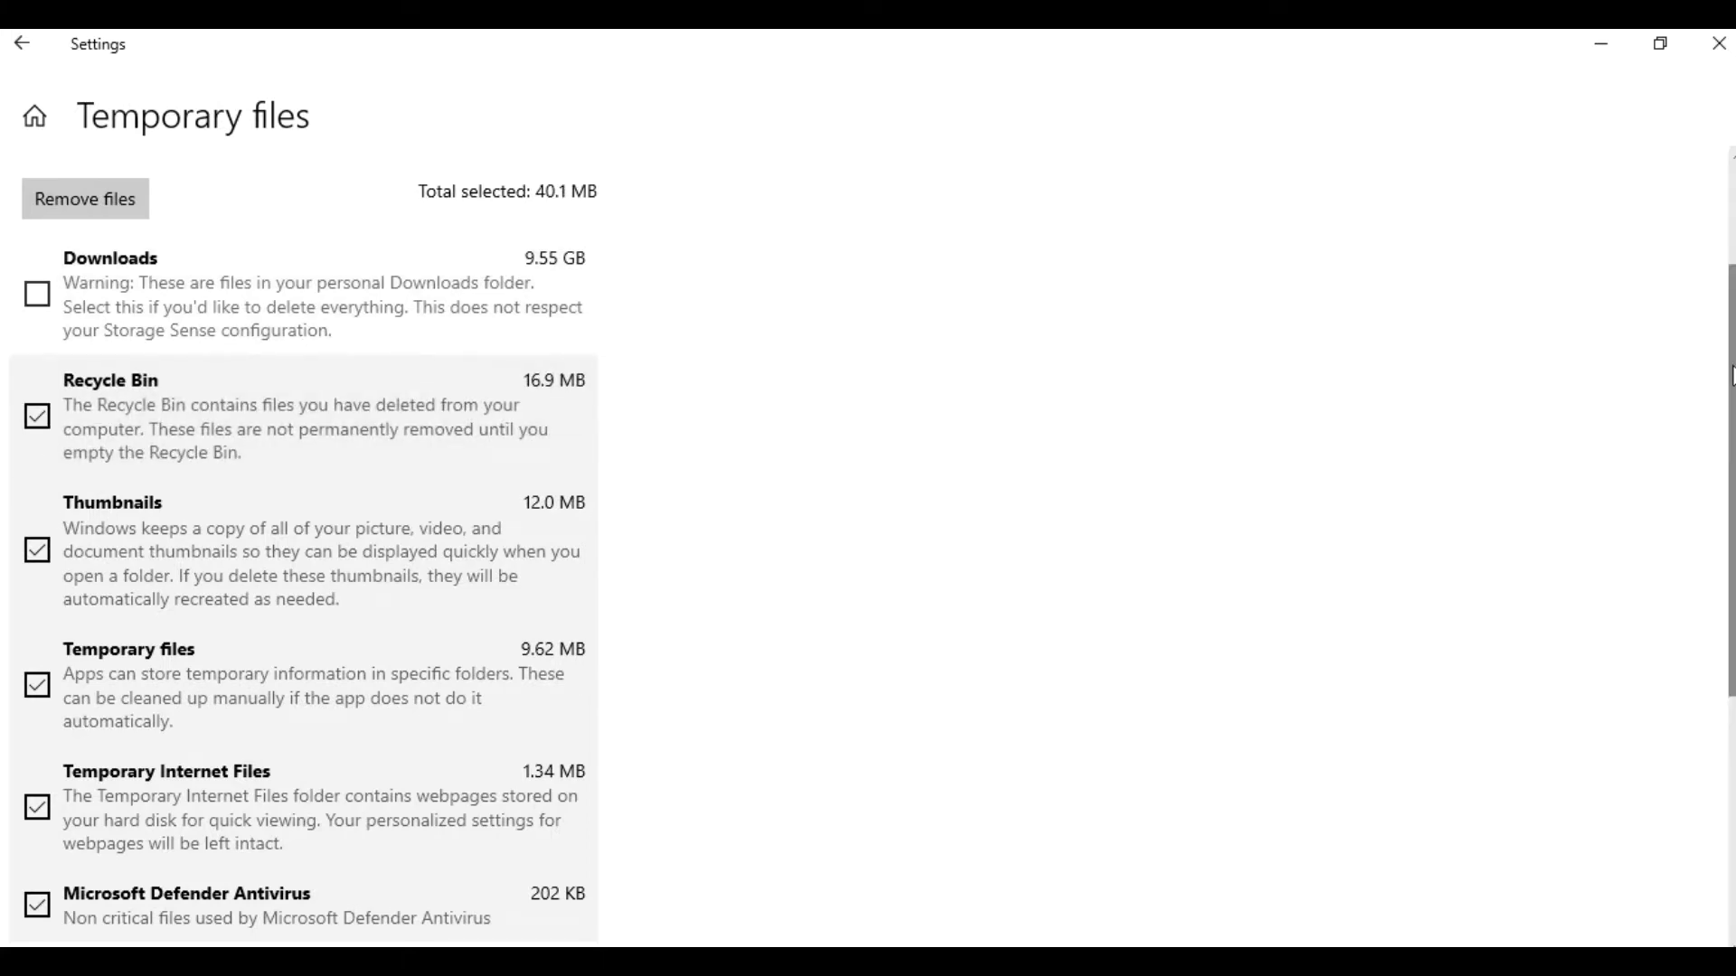
Review the remaining temporary file categories and also mark Delivery Optimization Files for removal
scroll(1732, 548, "down", 3)
scroll(1732, 547, "down", 2)
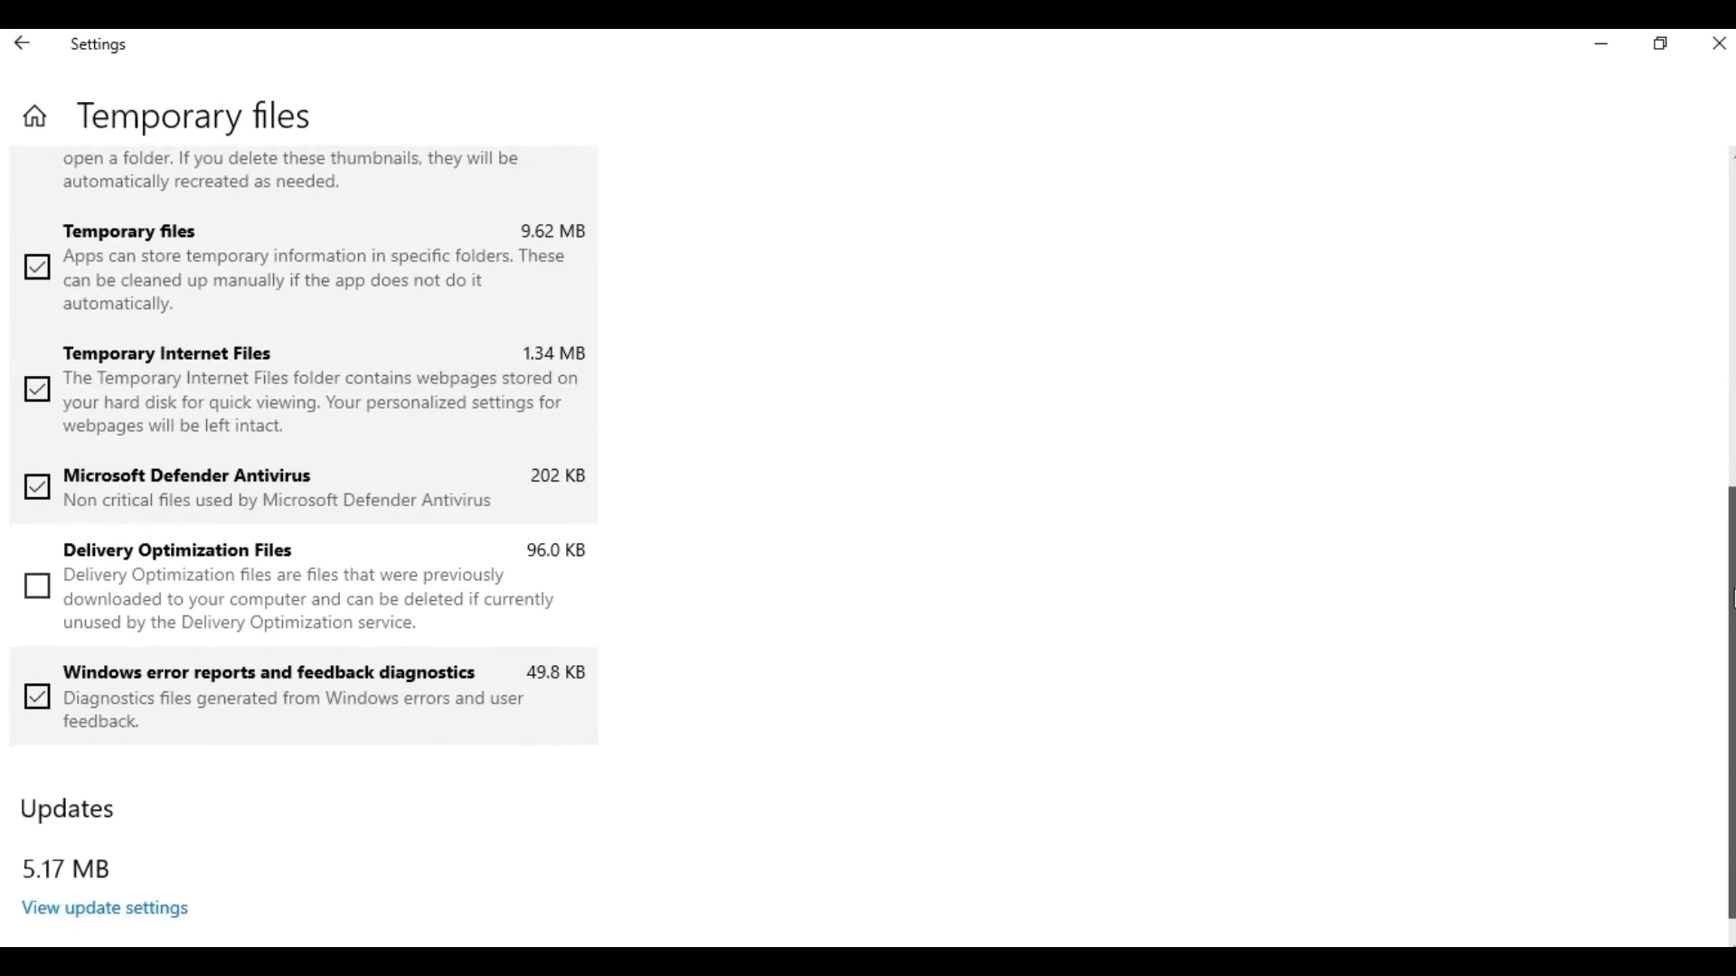
scroll(1732, 597, "up", 2)
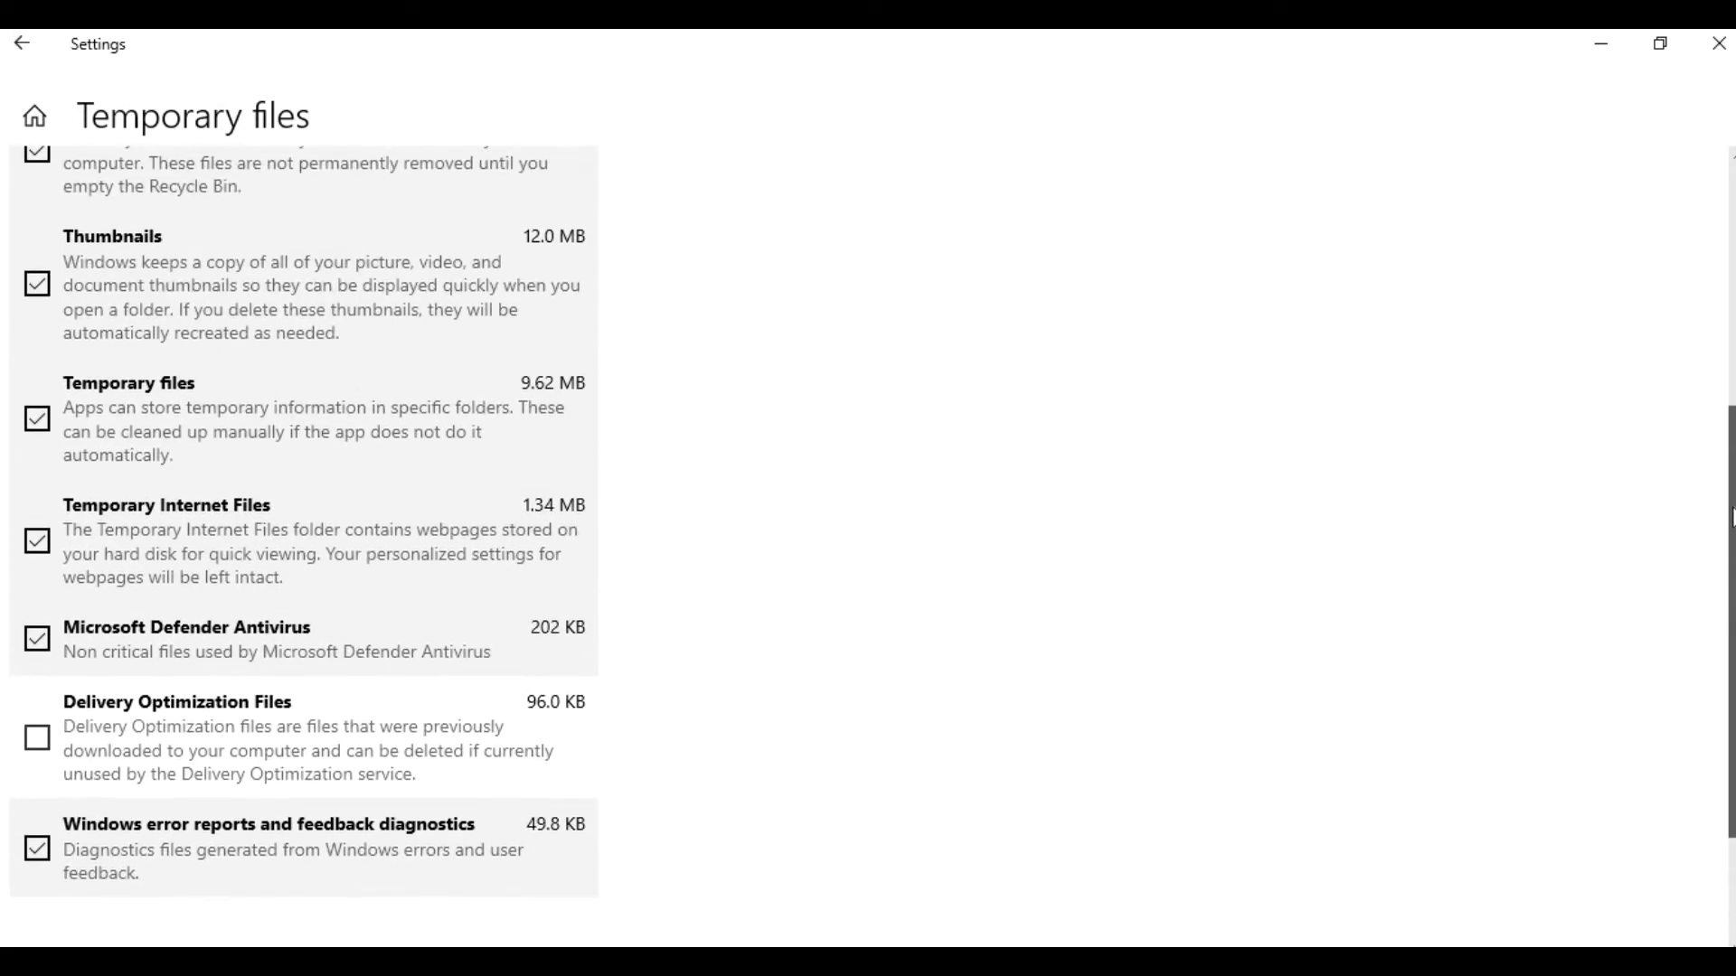
scroll(1731, 477, "up", 1)
scroll(1732, 465, "up", 1)
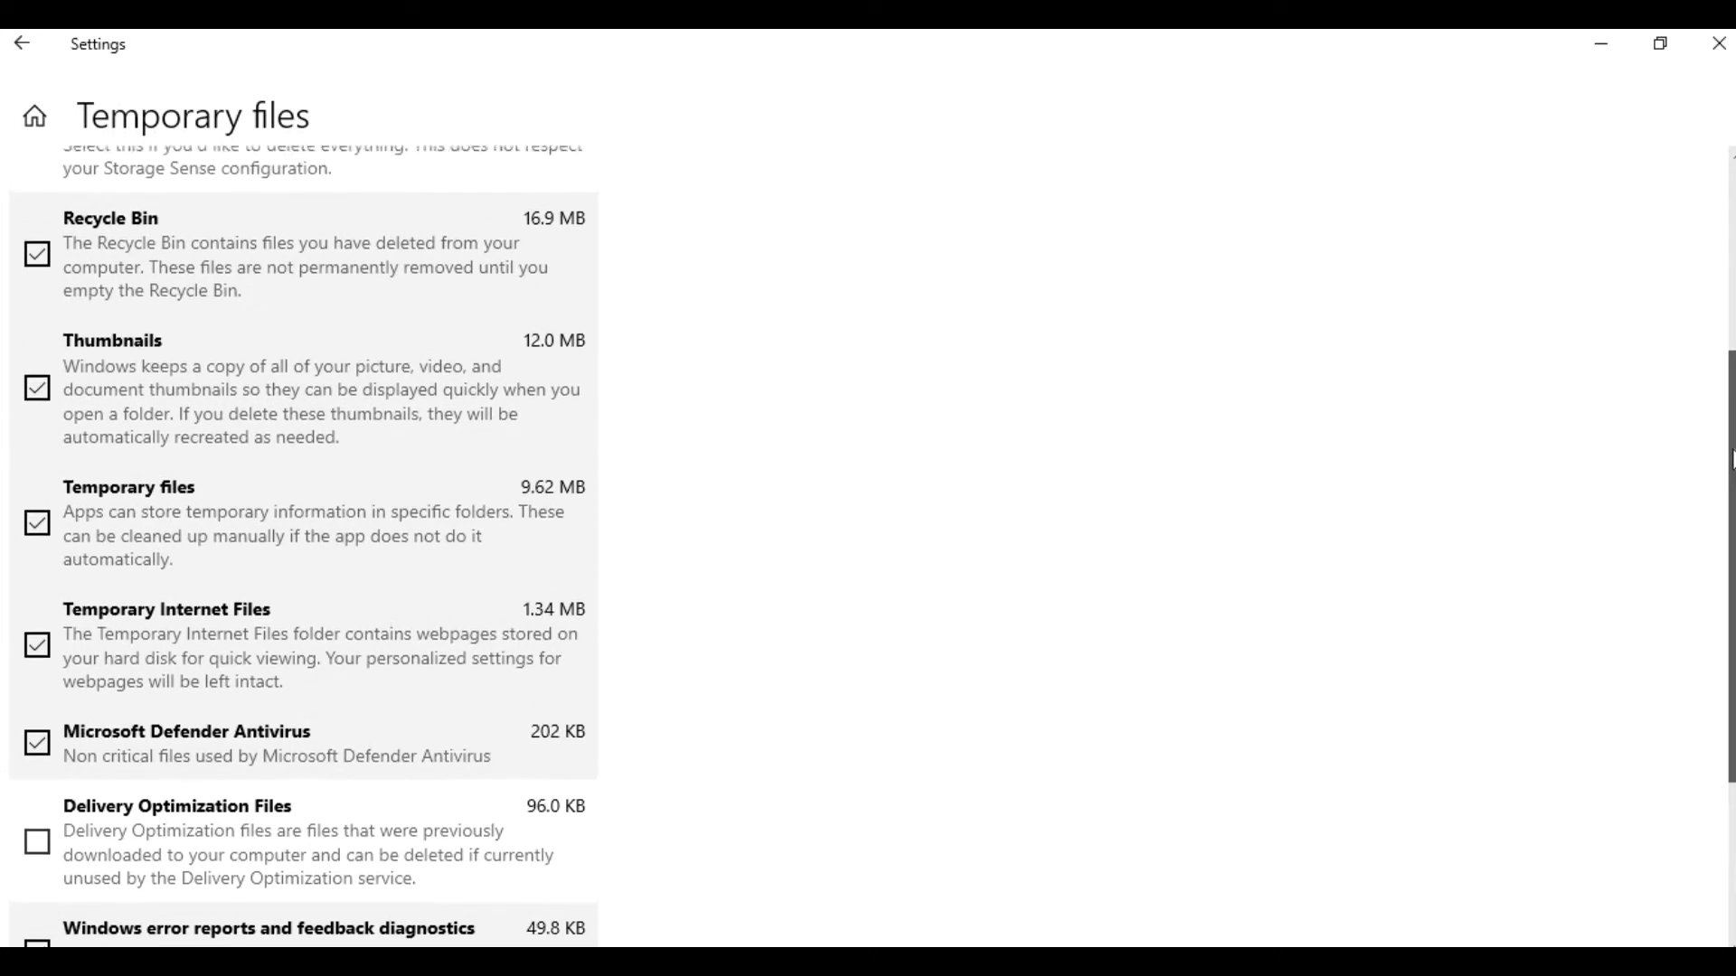
scroll(1732, 461, "down", 3)
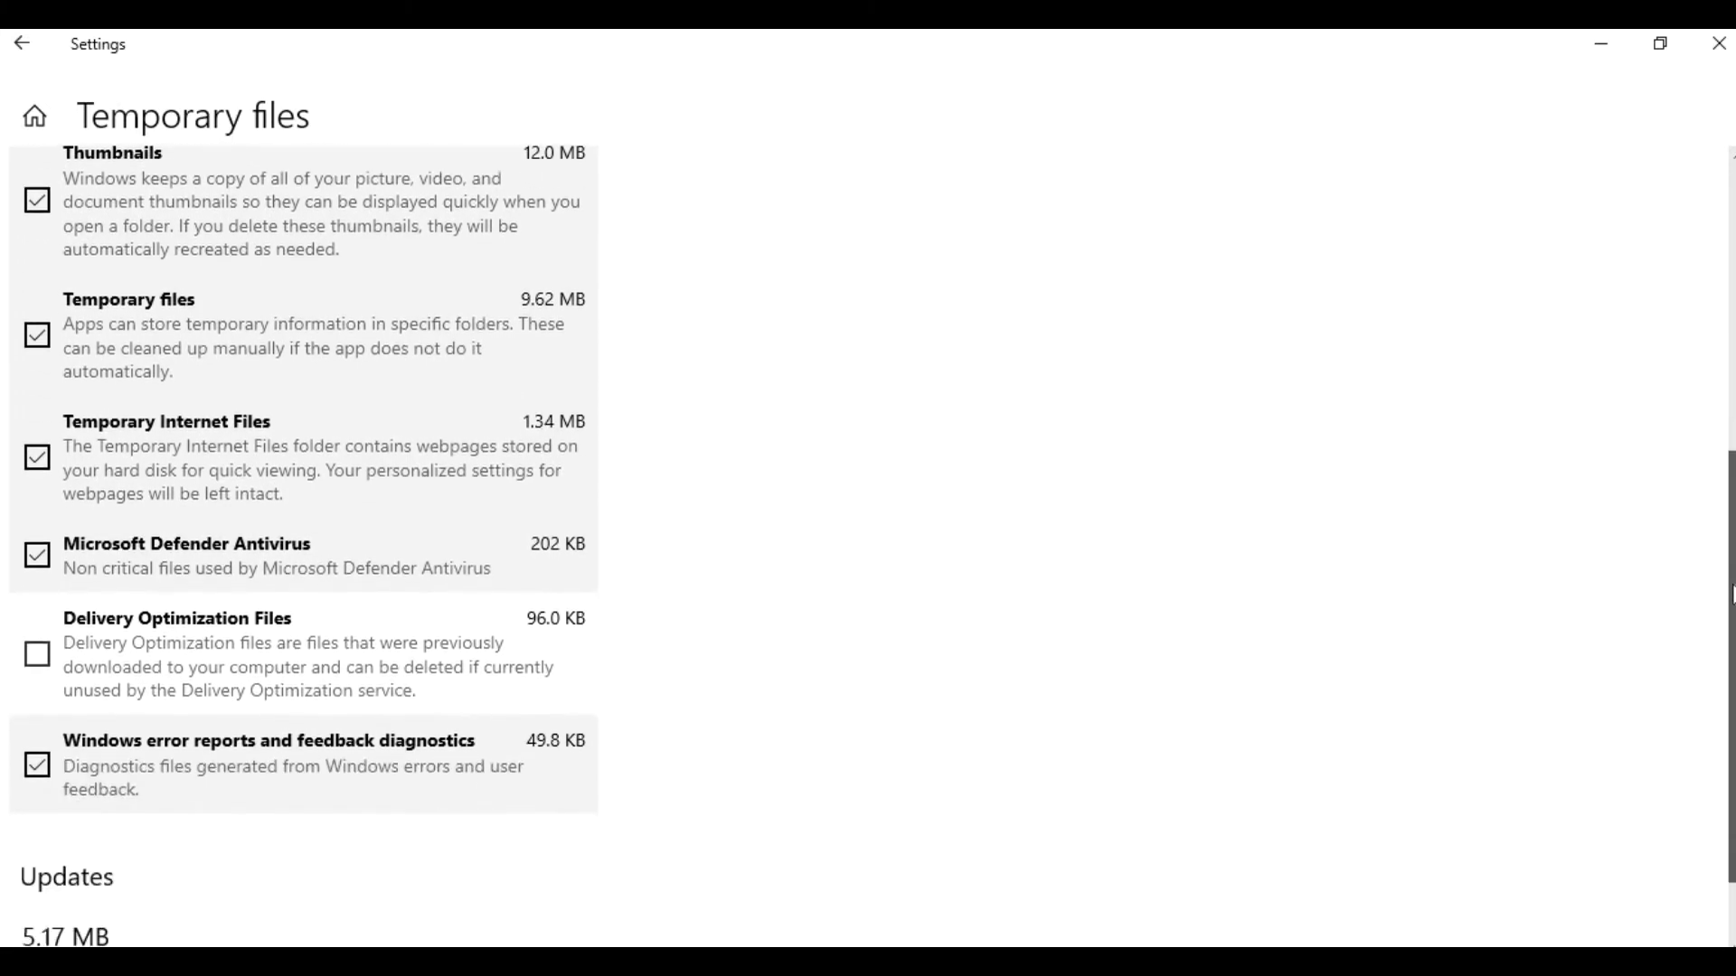
left_click(38, 597)
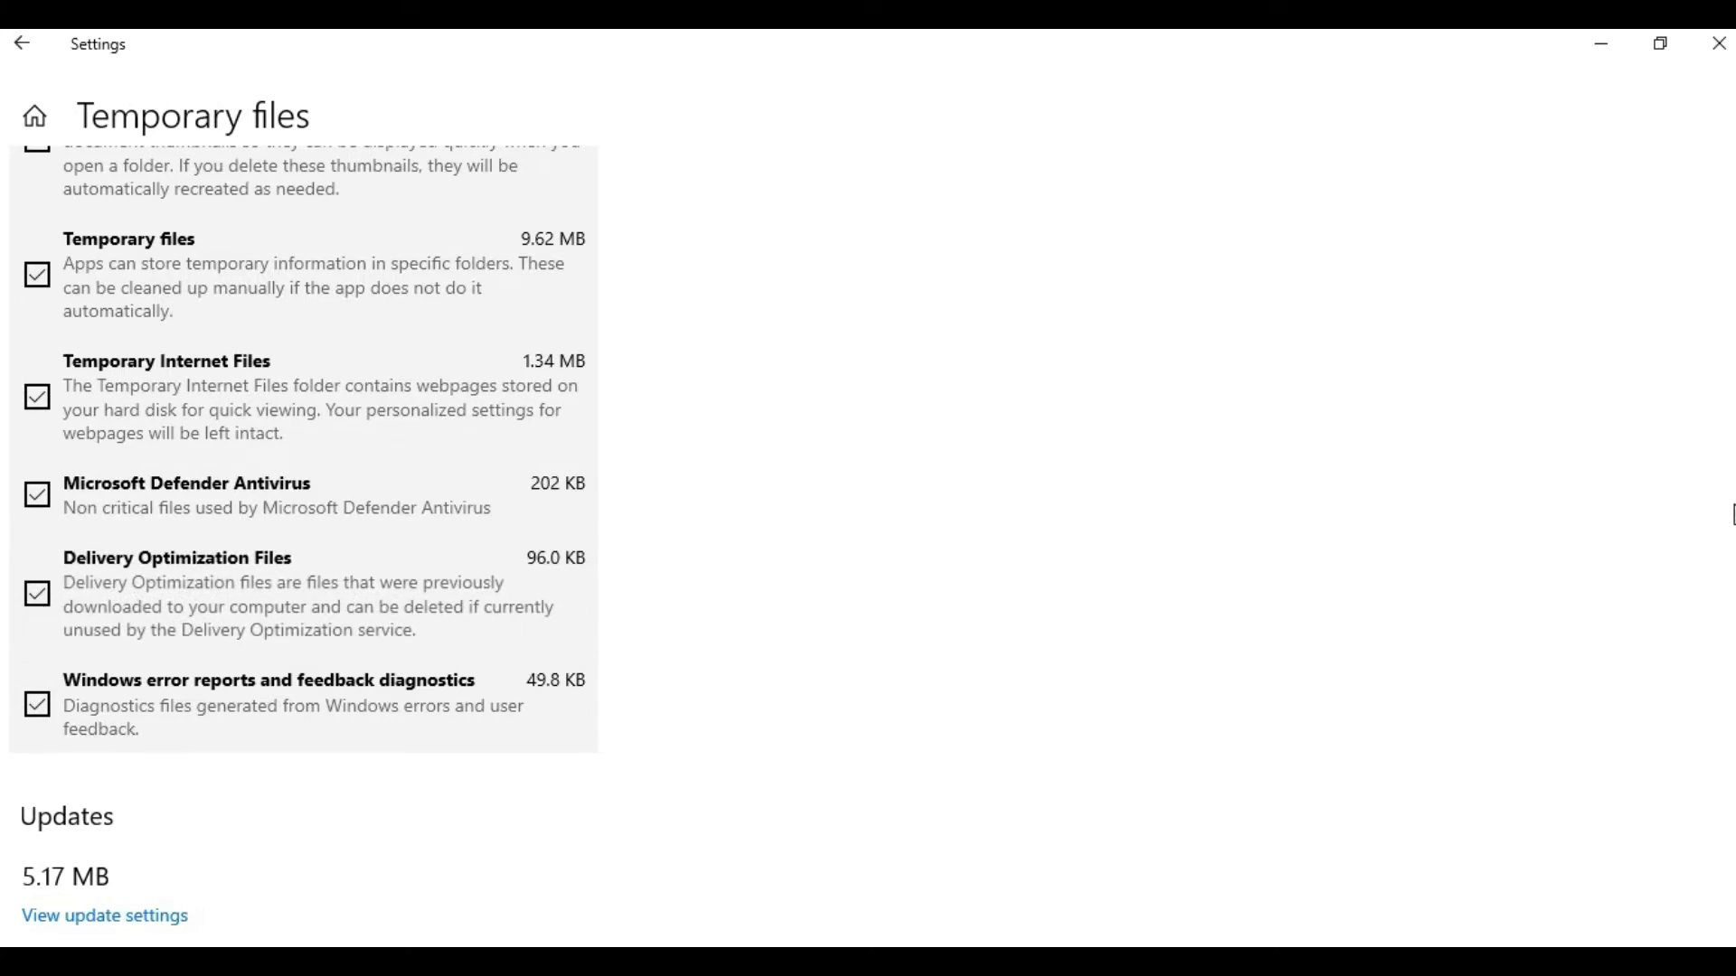
Remove all the marked temporary files, leaving Downloads unmarked
scroll(1728, 488, "up", 5)
scroll(1728, 488, "up", 1)
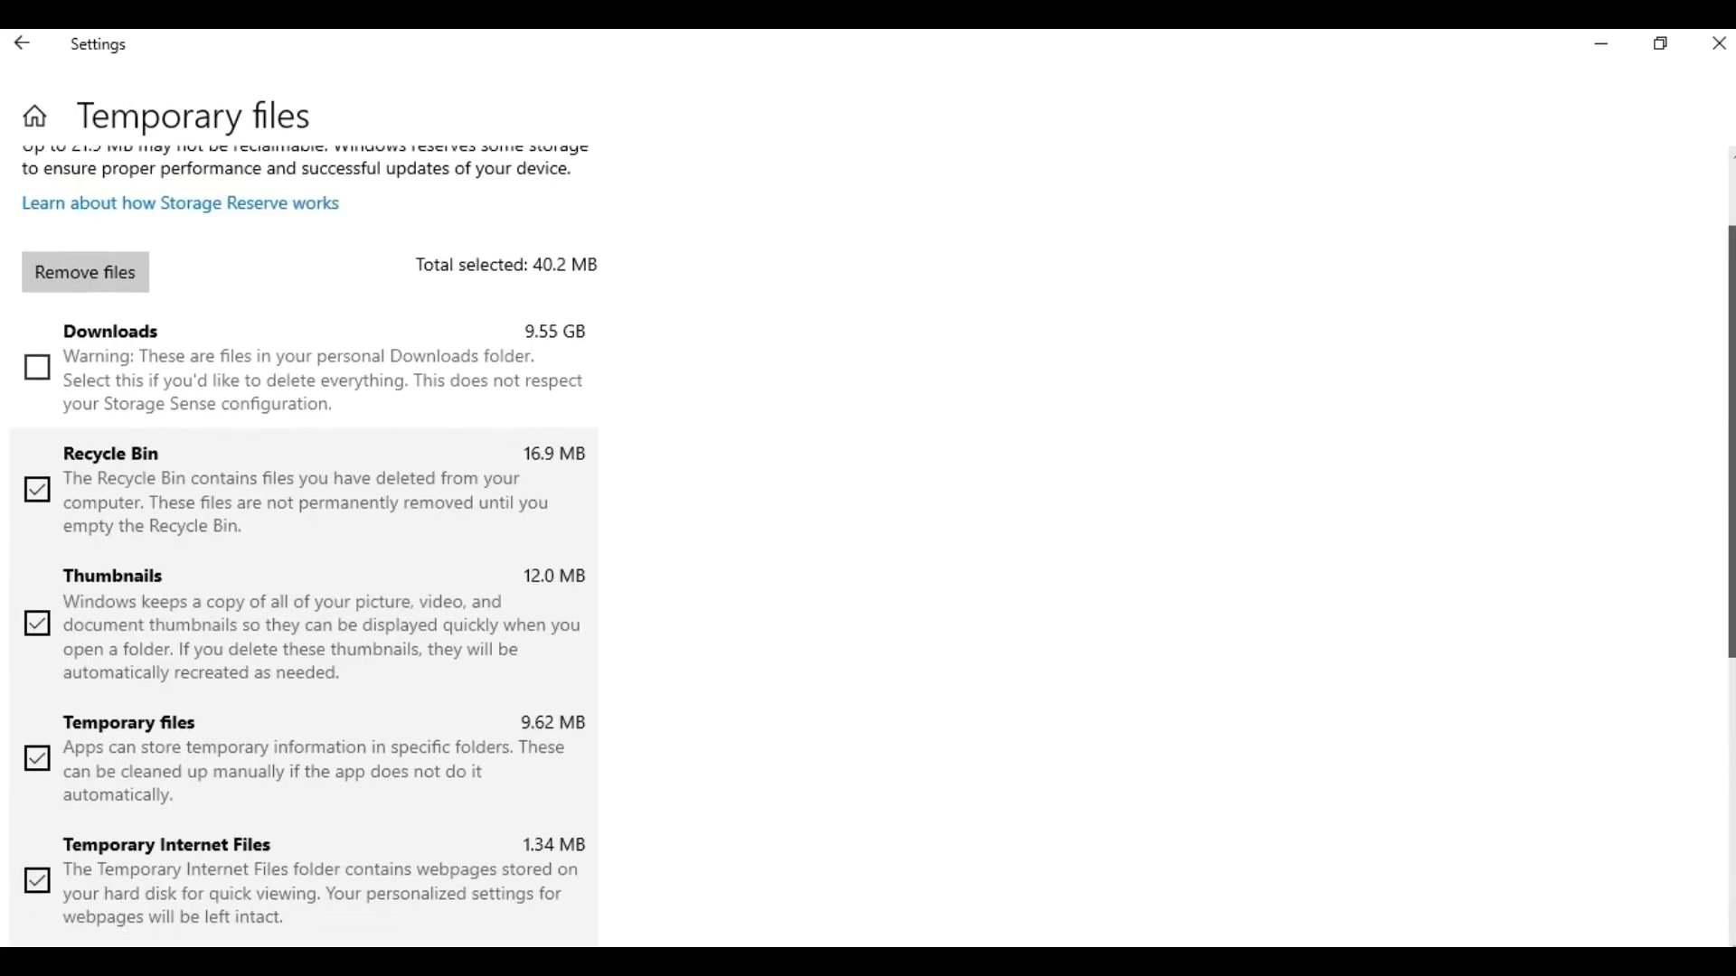
left_click(110, 263)
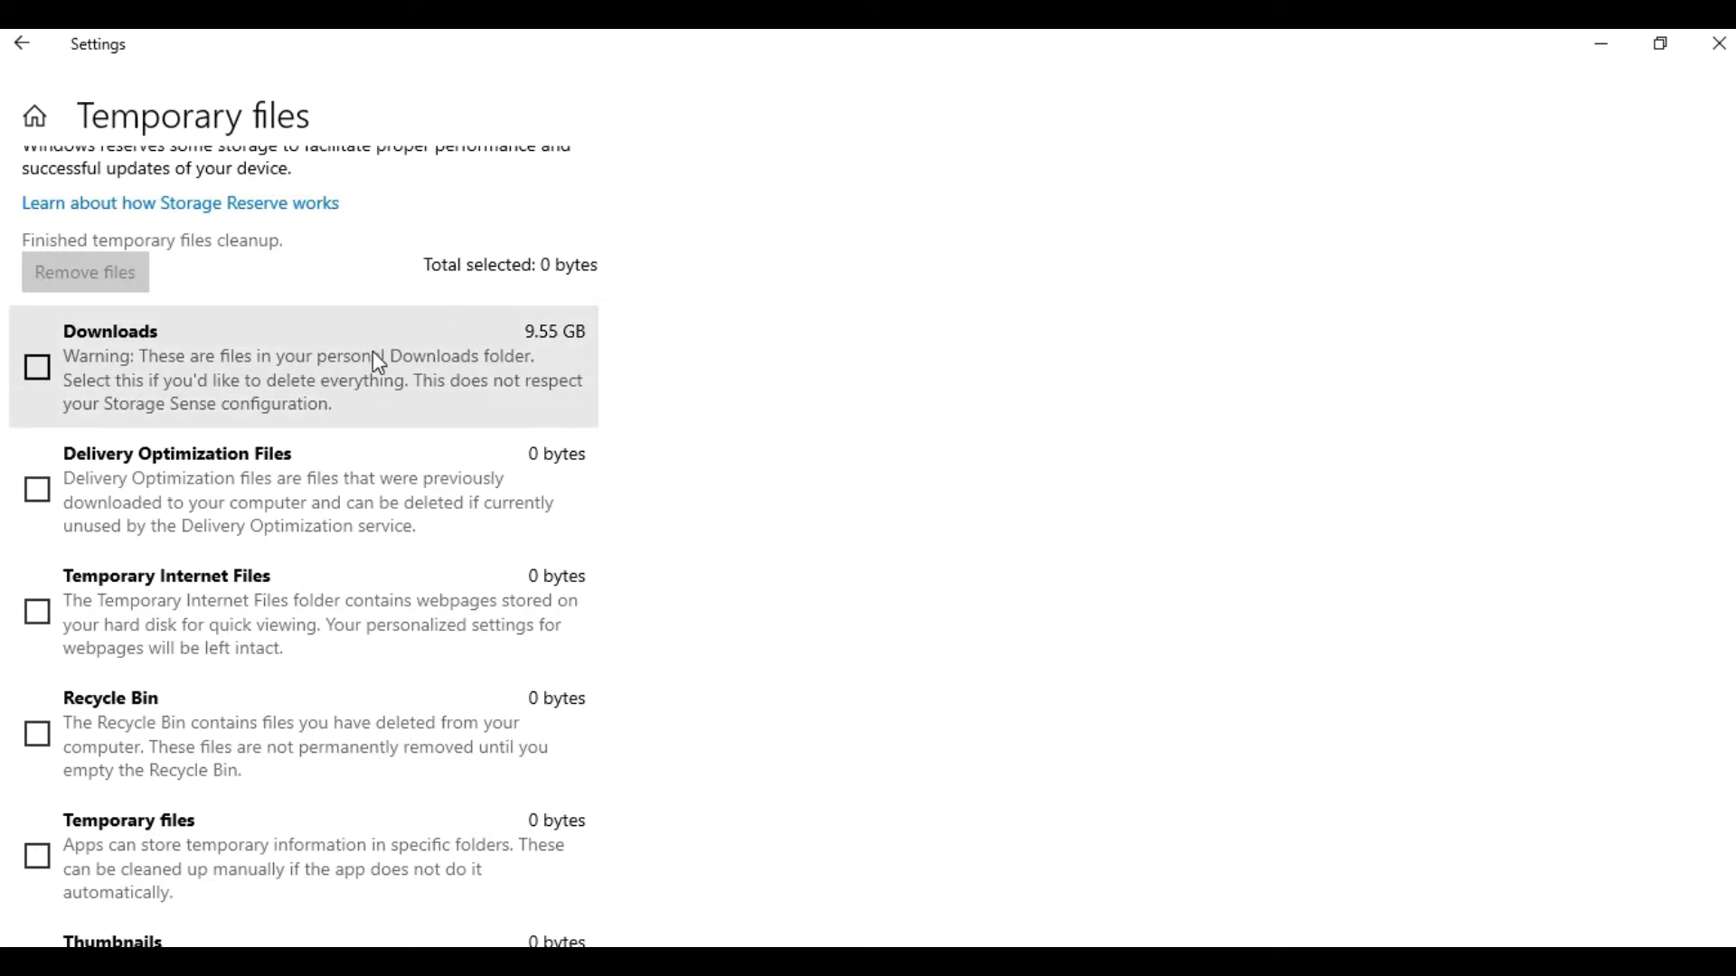
Open Apps & features from the storage overview, and examine the installed apps and the options for where to get apps
left_click(31, 47)
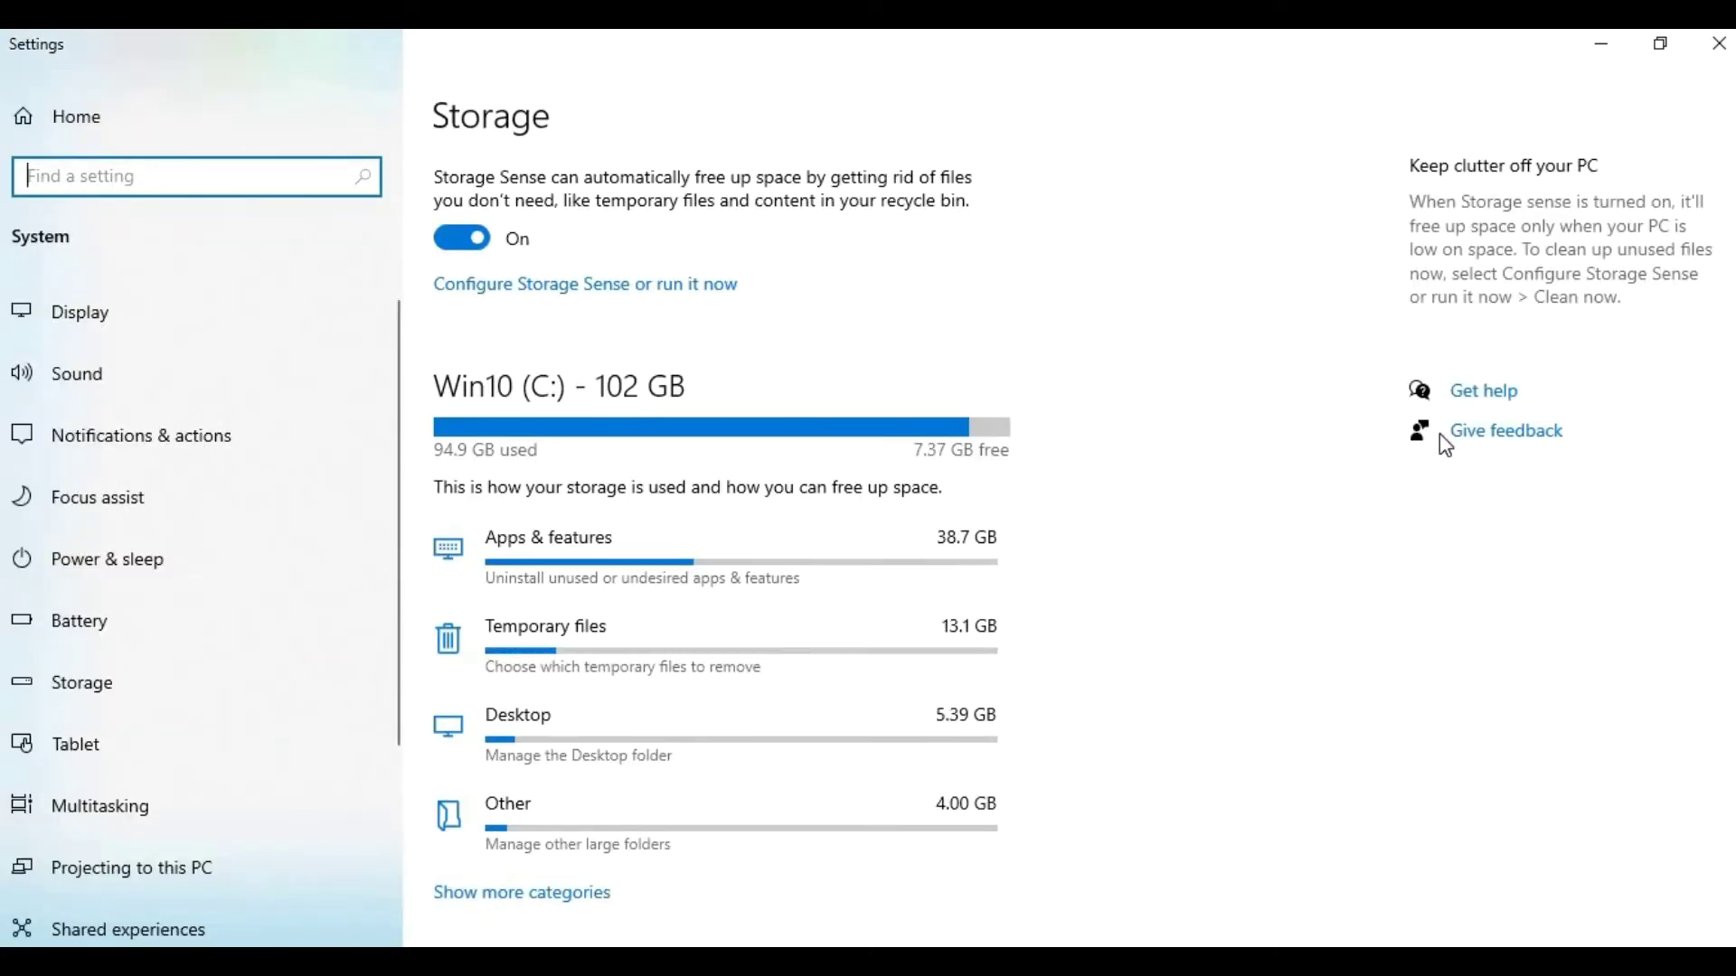
left_click(694, 594)
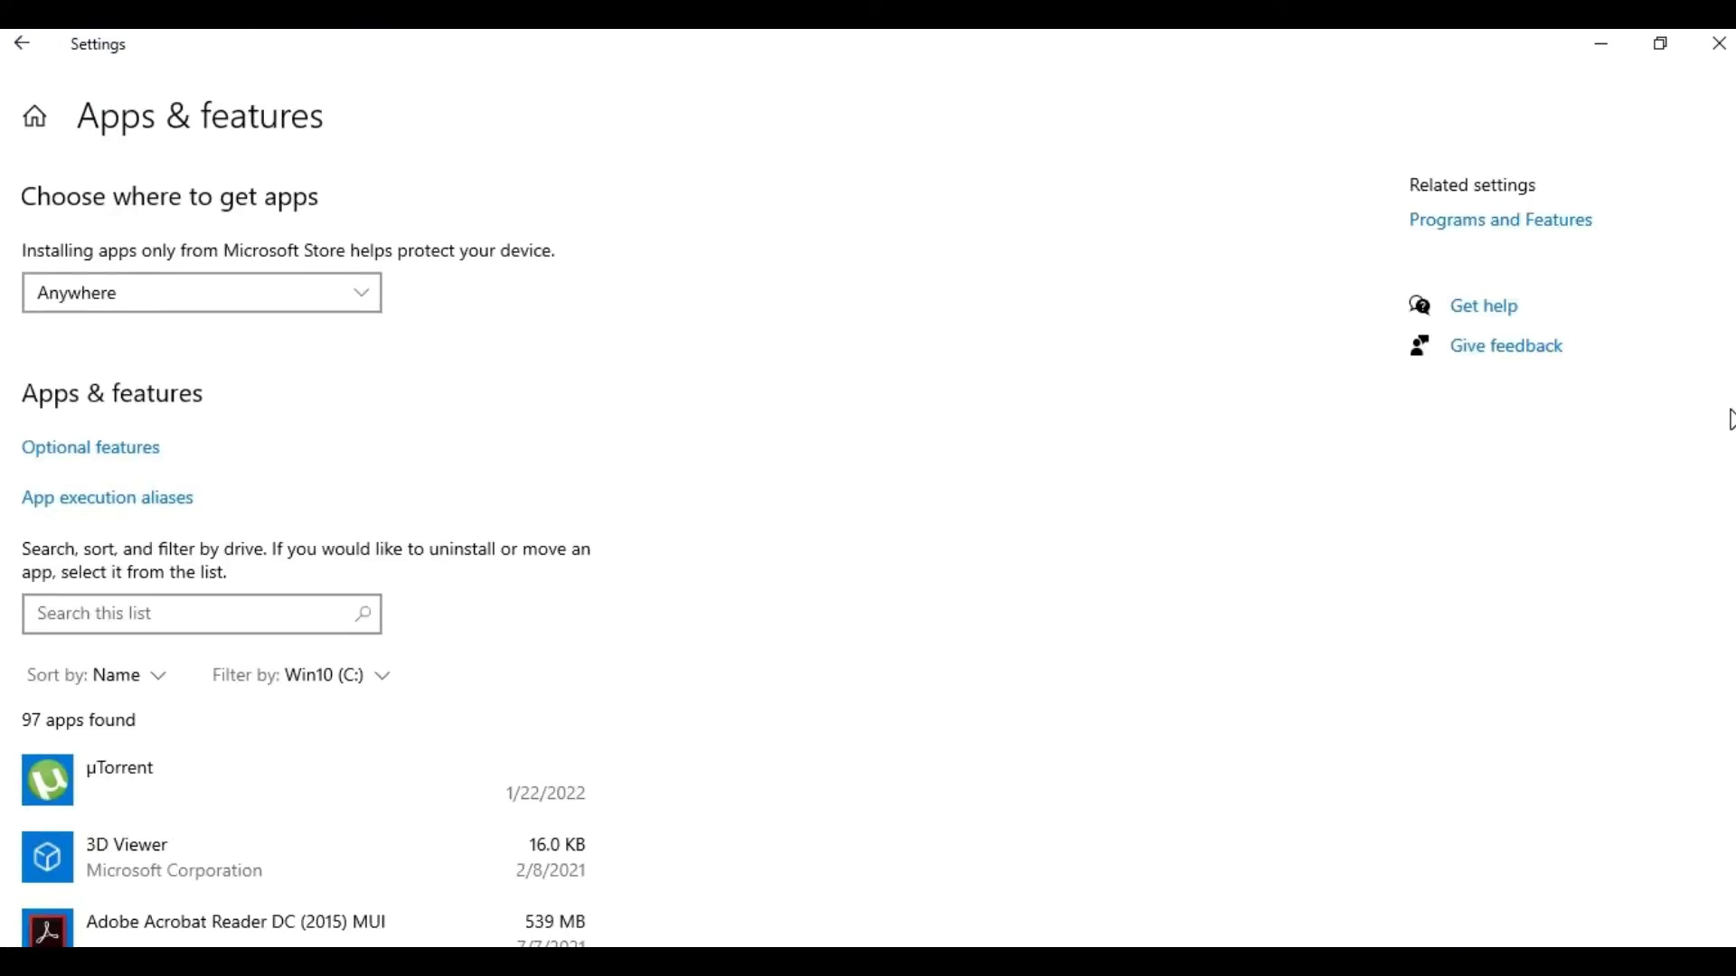
left_click(1730, 425)
scroll(1730, 425, "down", 15)
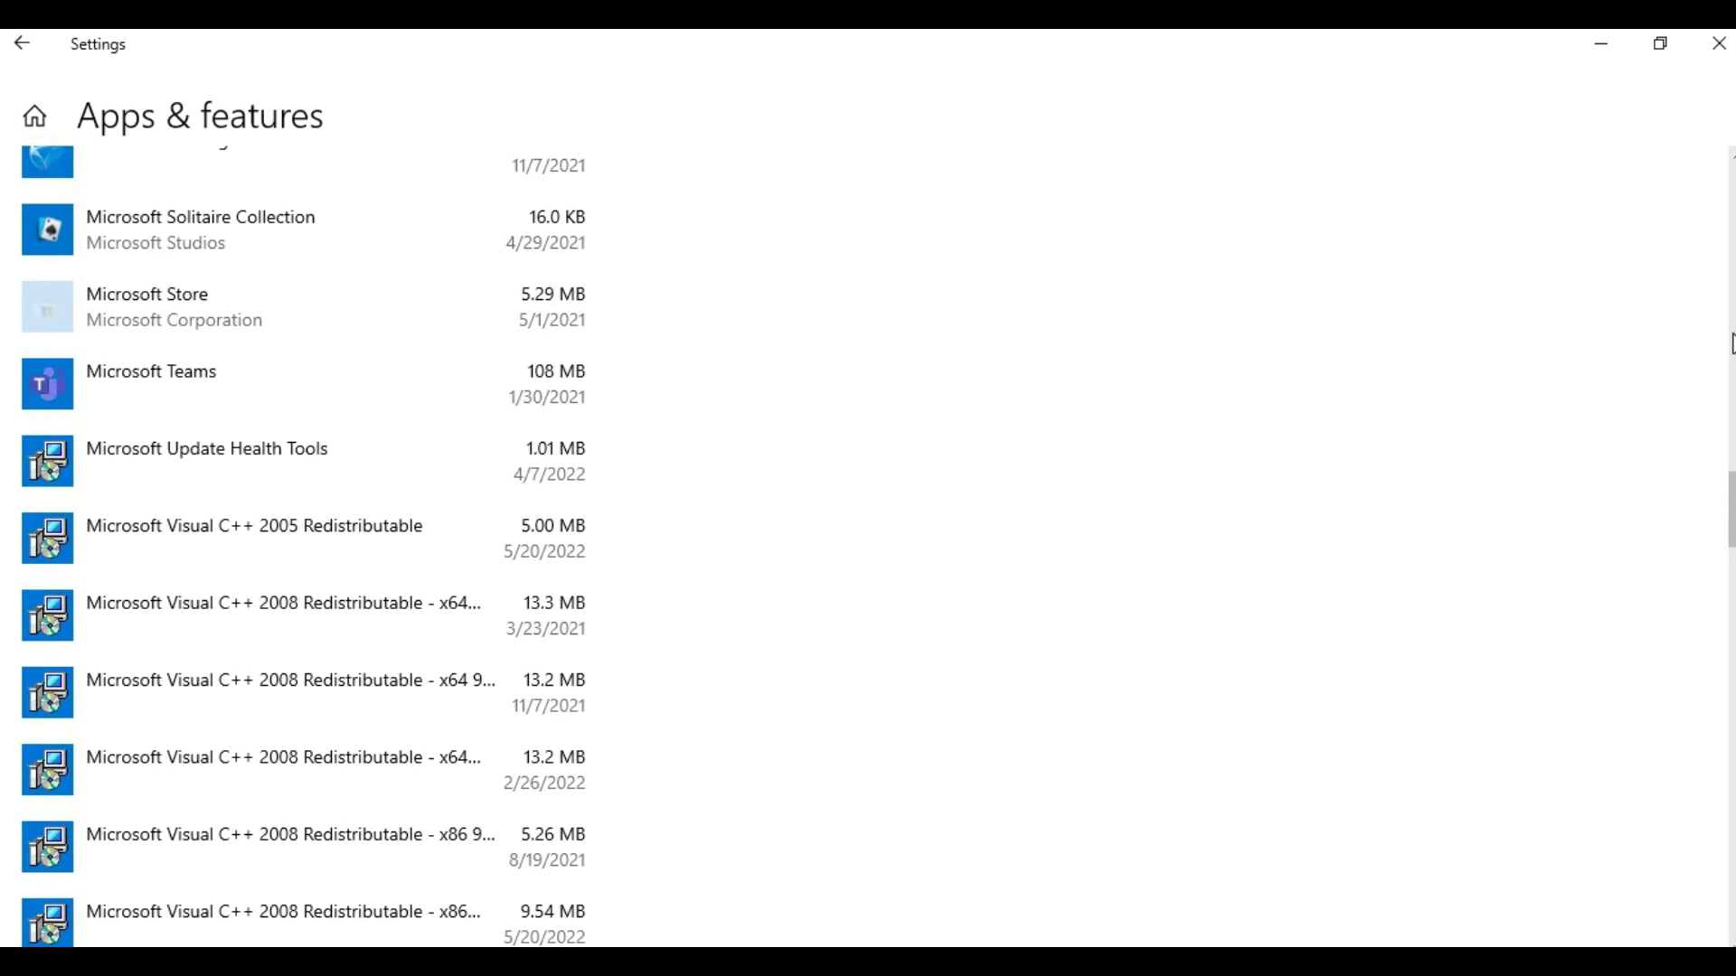
scroll(1730, 489, "down", 20)
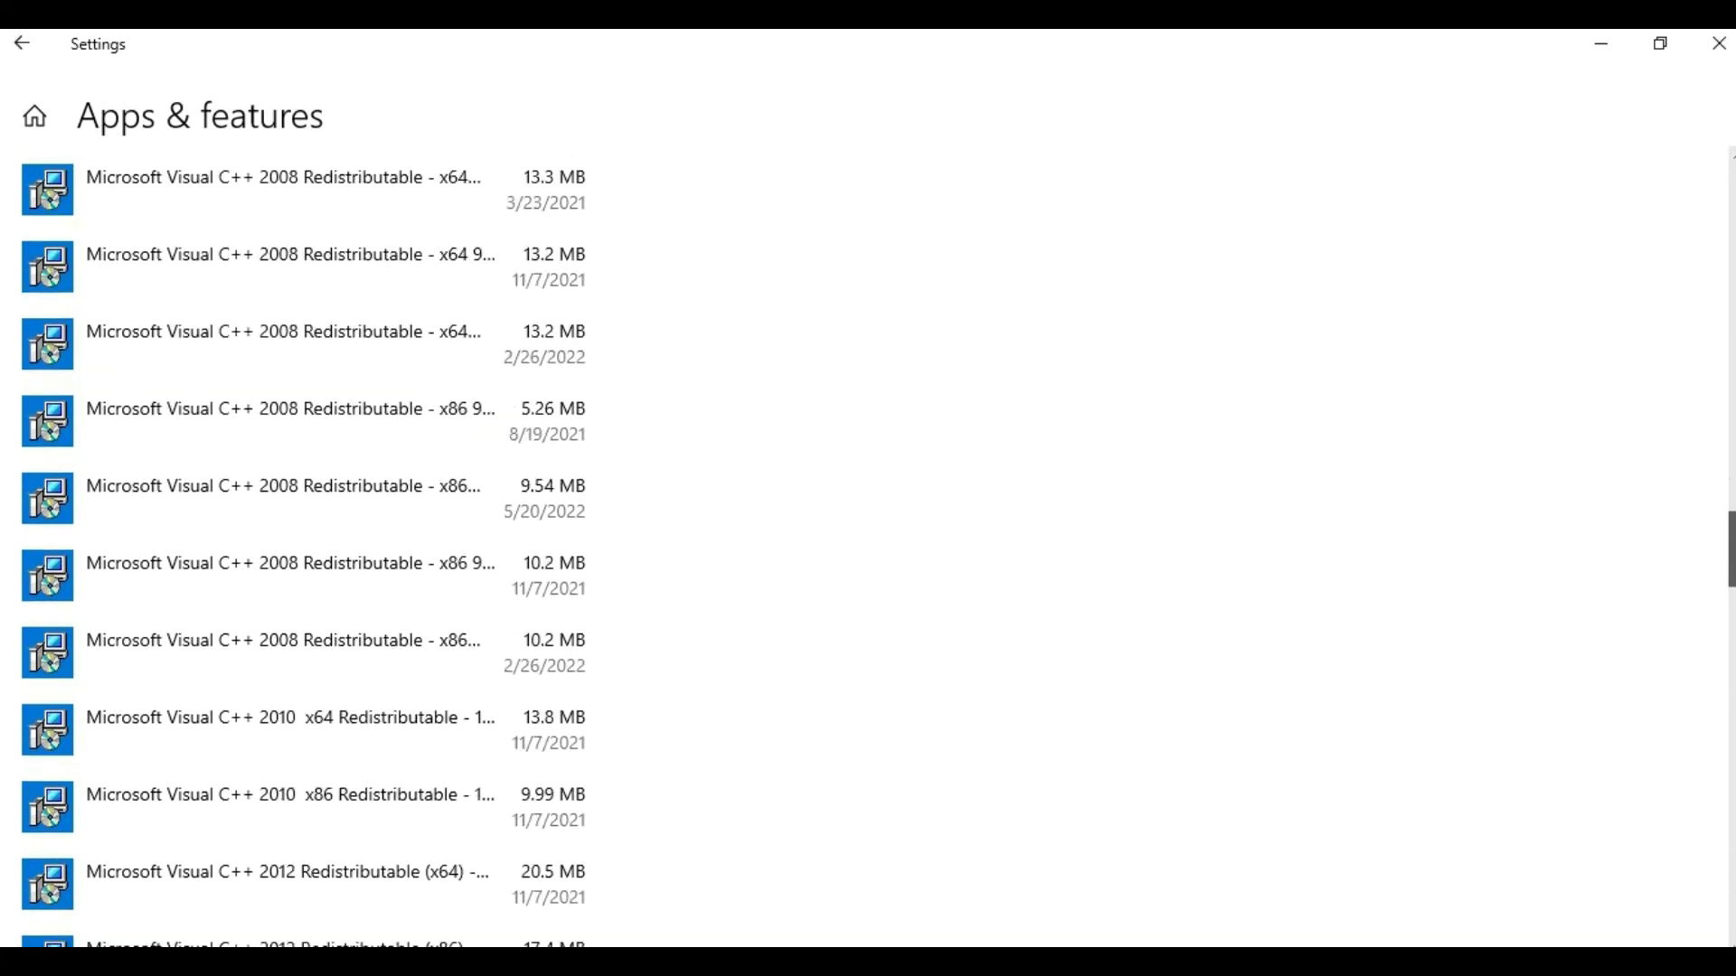
scroll(1730, 488, "down", 15)
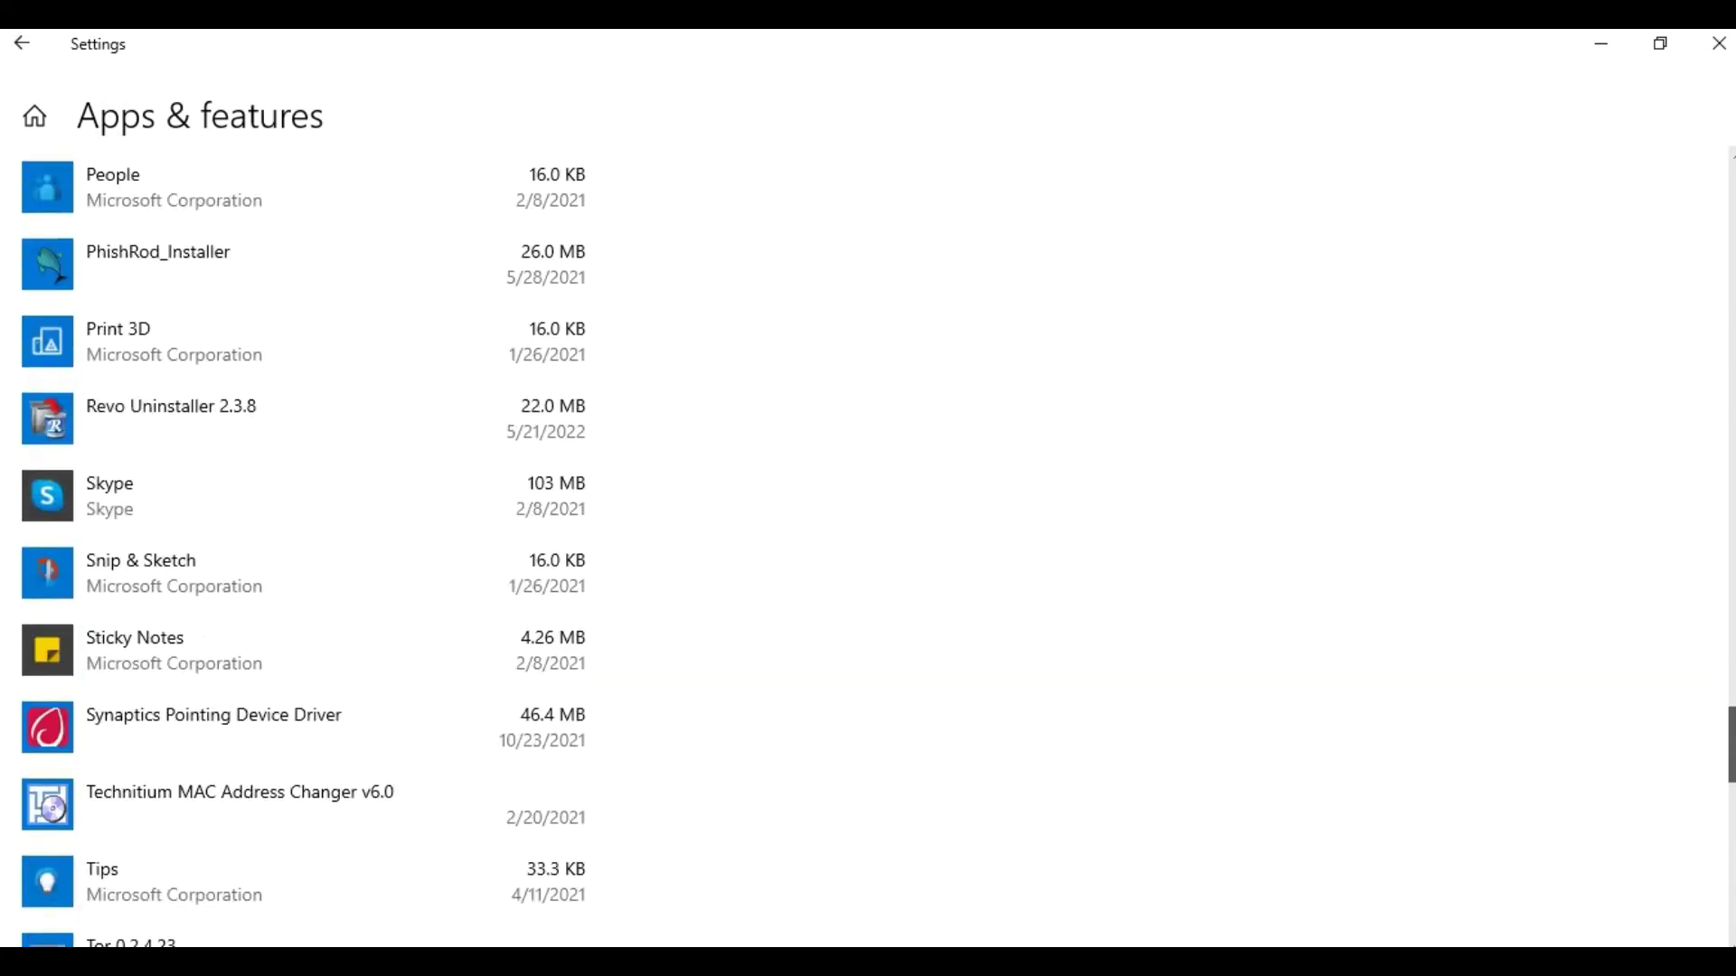
left_click_drag(1731, 829, 1731, 204)
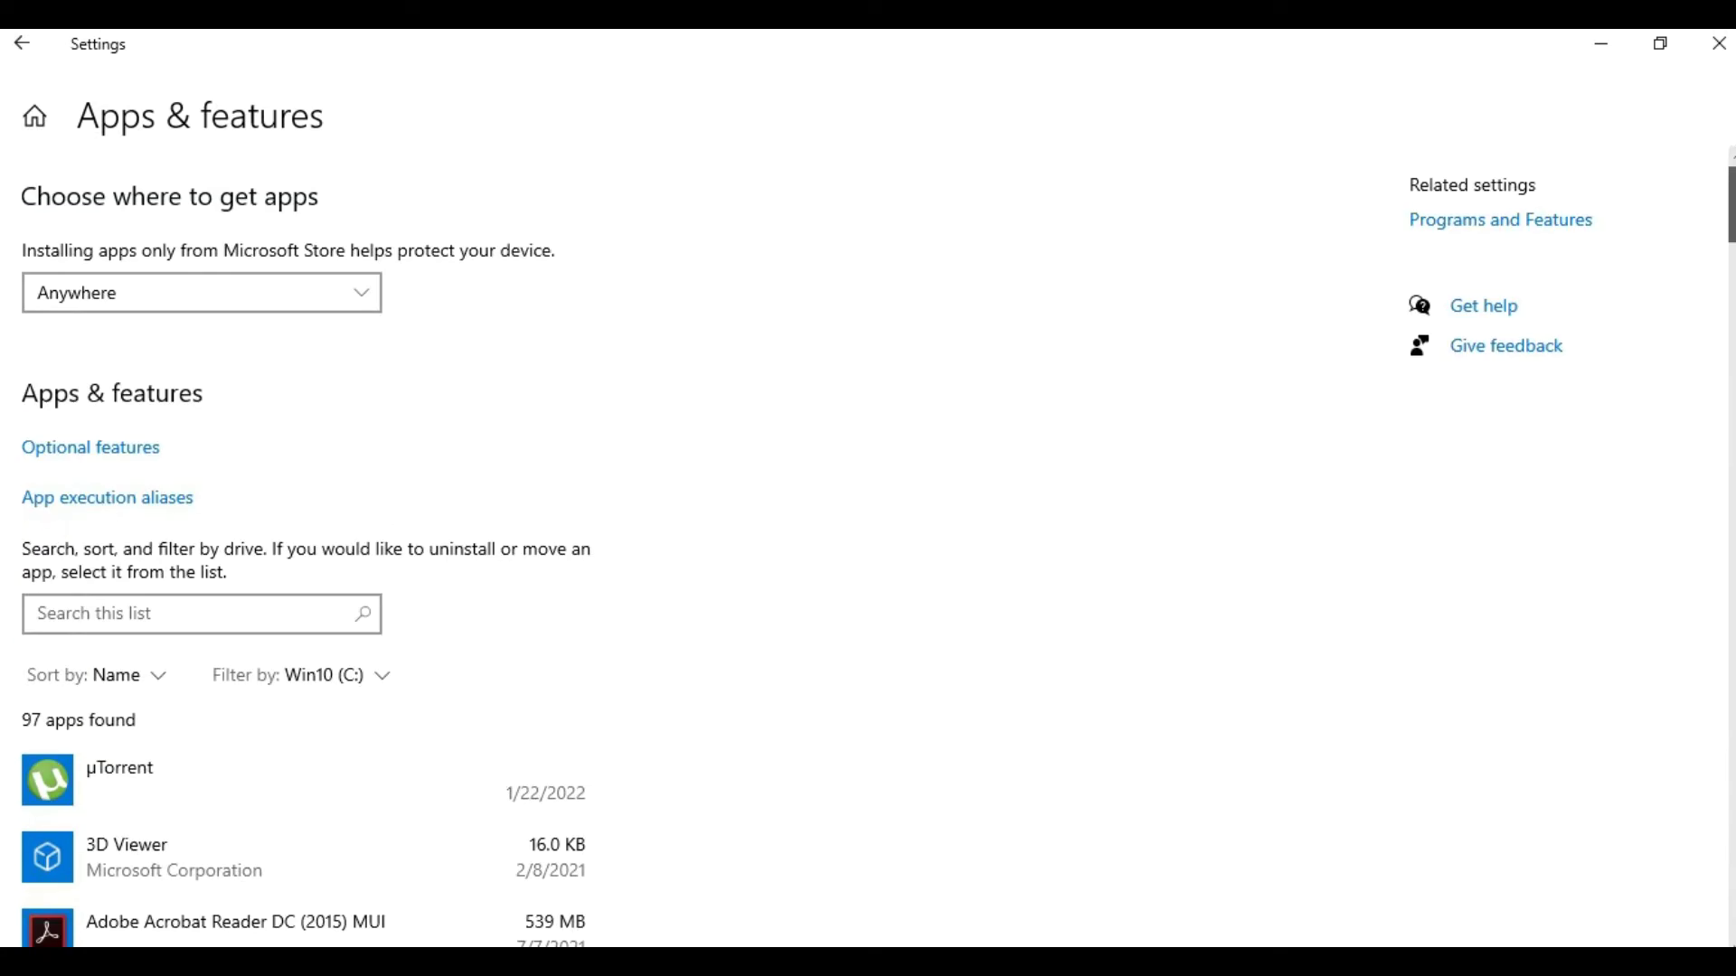
scroll(868, 555, "down", 4)
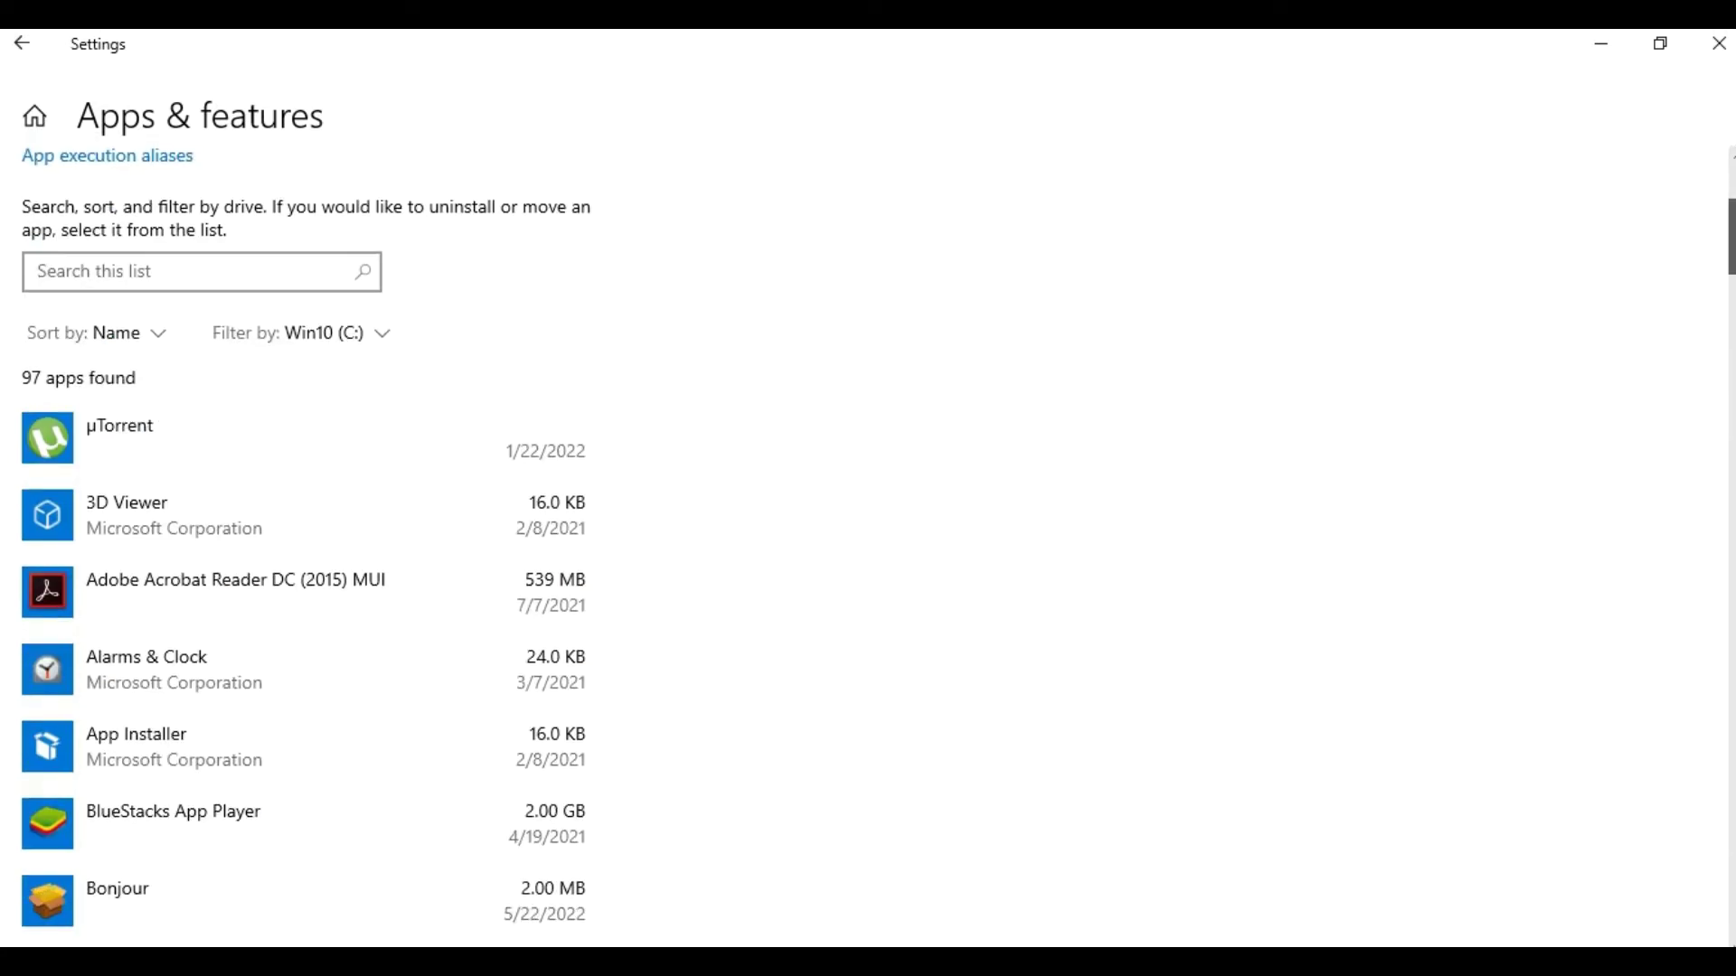
scroll(304, 545, "up", 1)
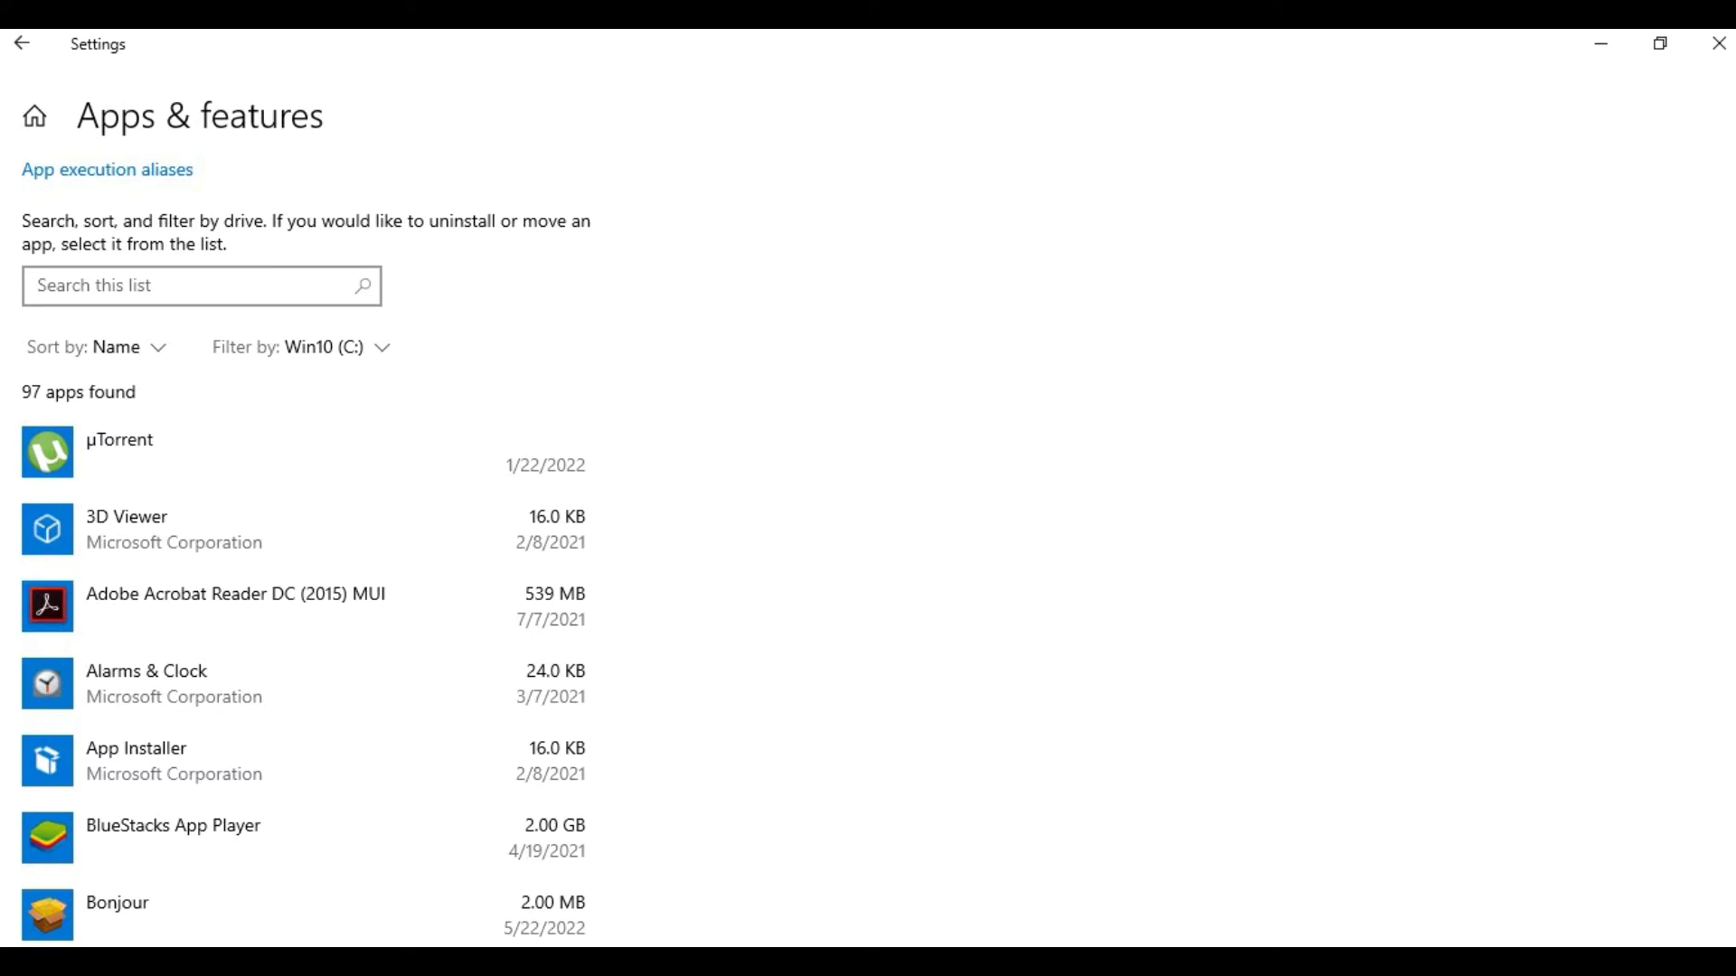
left_click(1729, 303)
left_click_drag(1729, 304, 1731, 40)
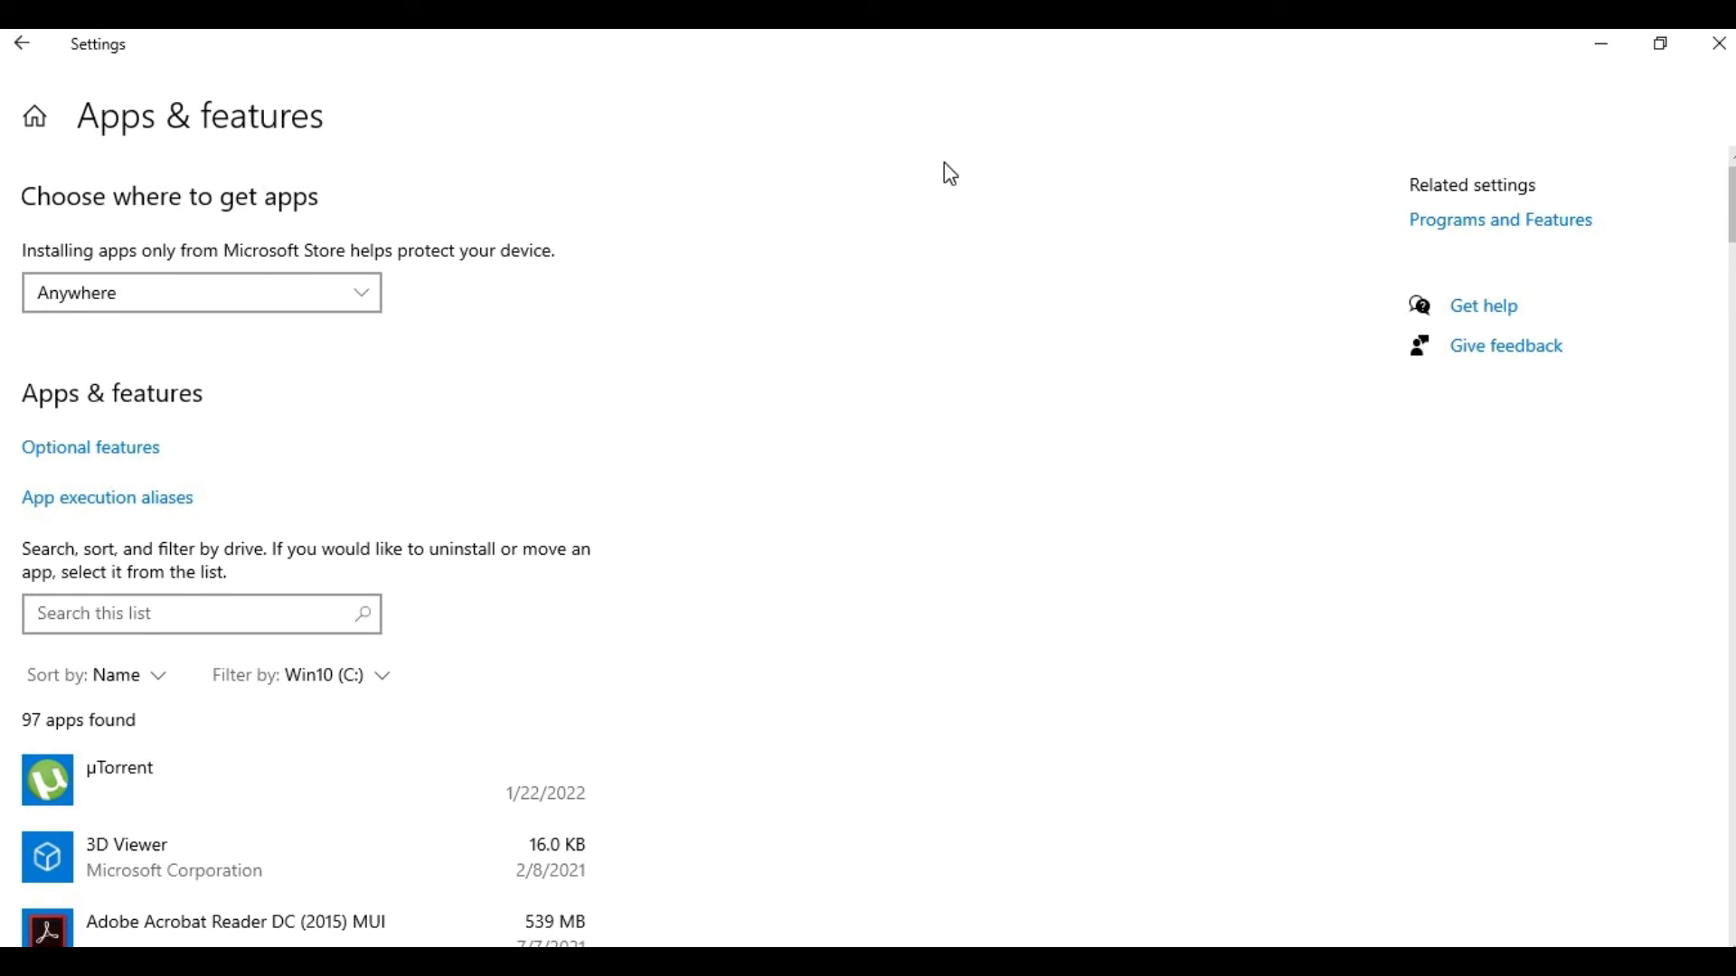
left_click(351, 289)
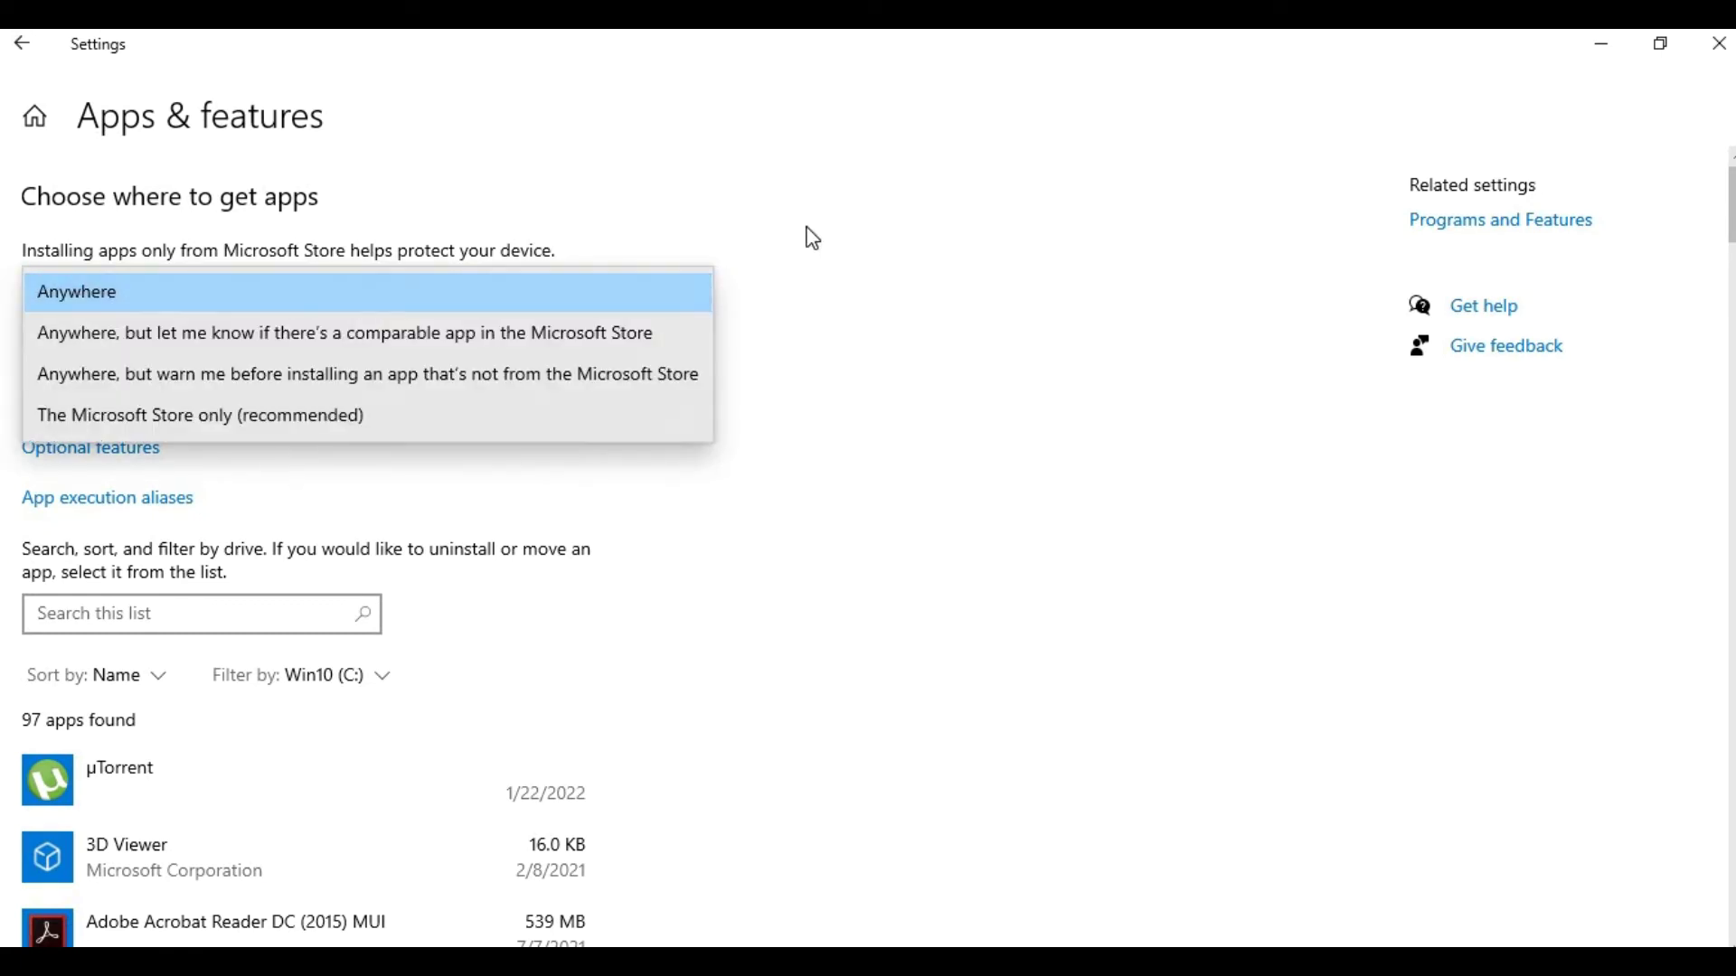
left_click(963, 287)
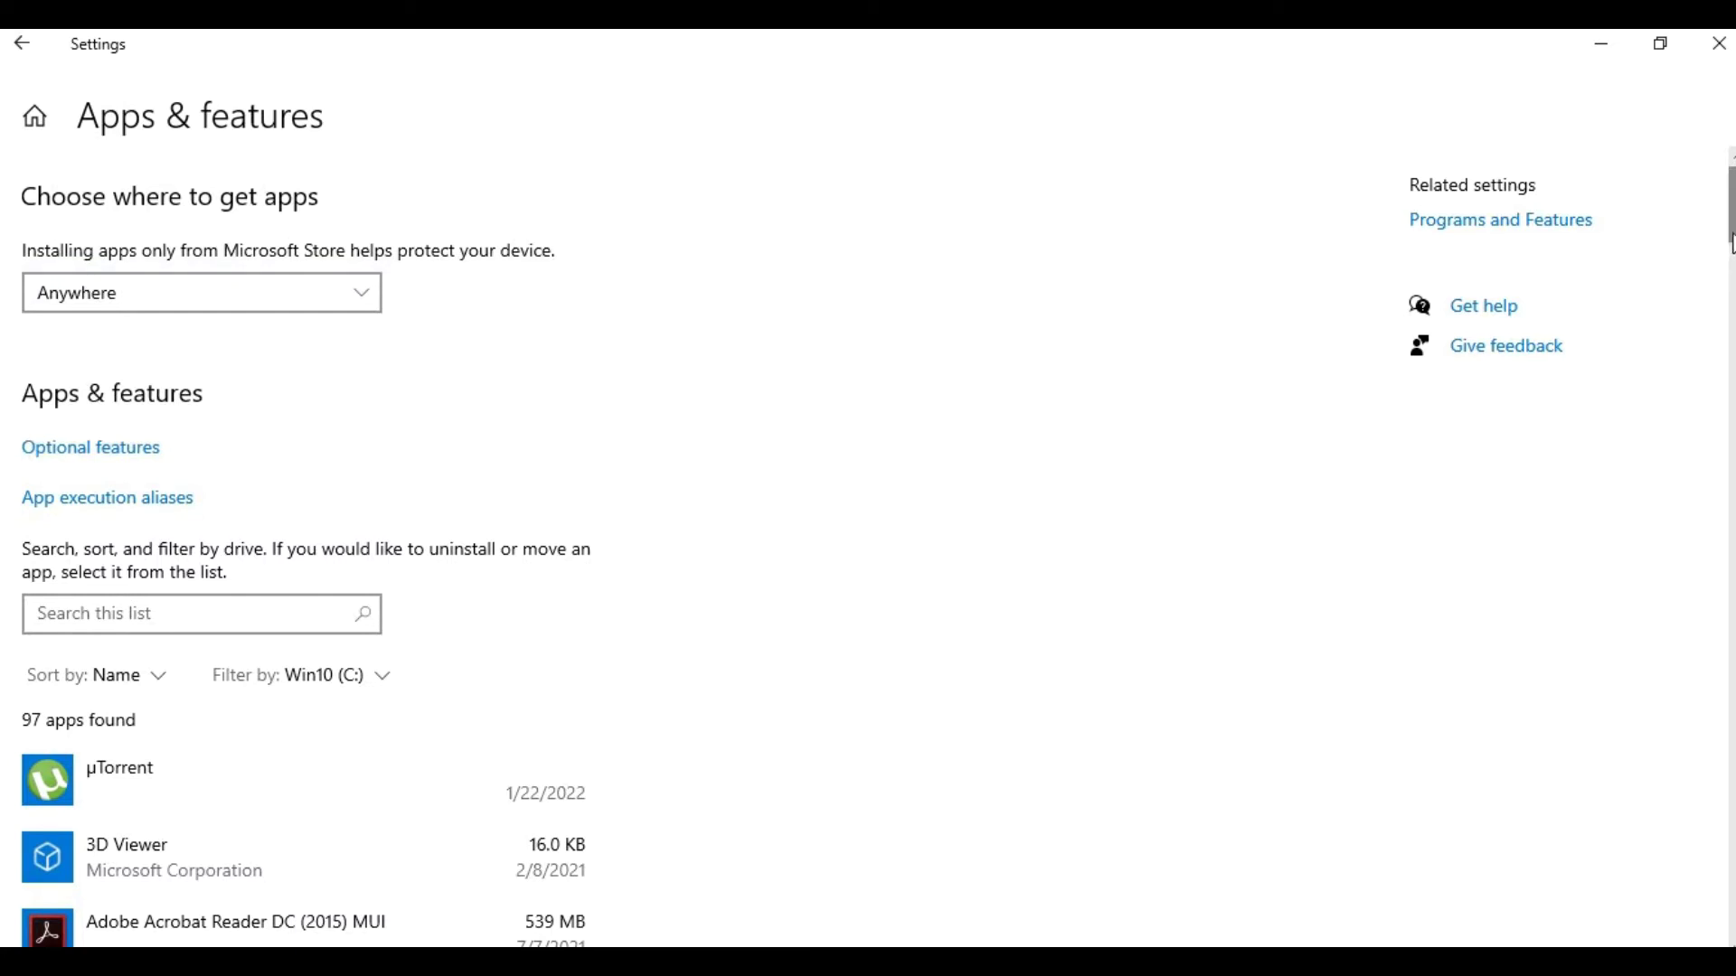
Look through the apps installed on drive C with their sizes, and expand the LG Mobile Driver entry to view its uninstall option
scroll(1730, 208, "down", 1)
left_click_drag(1730, 206, 1731, 671)
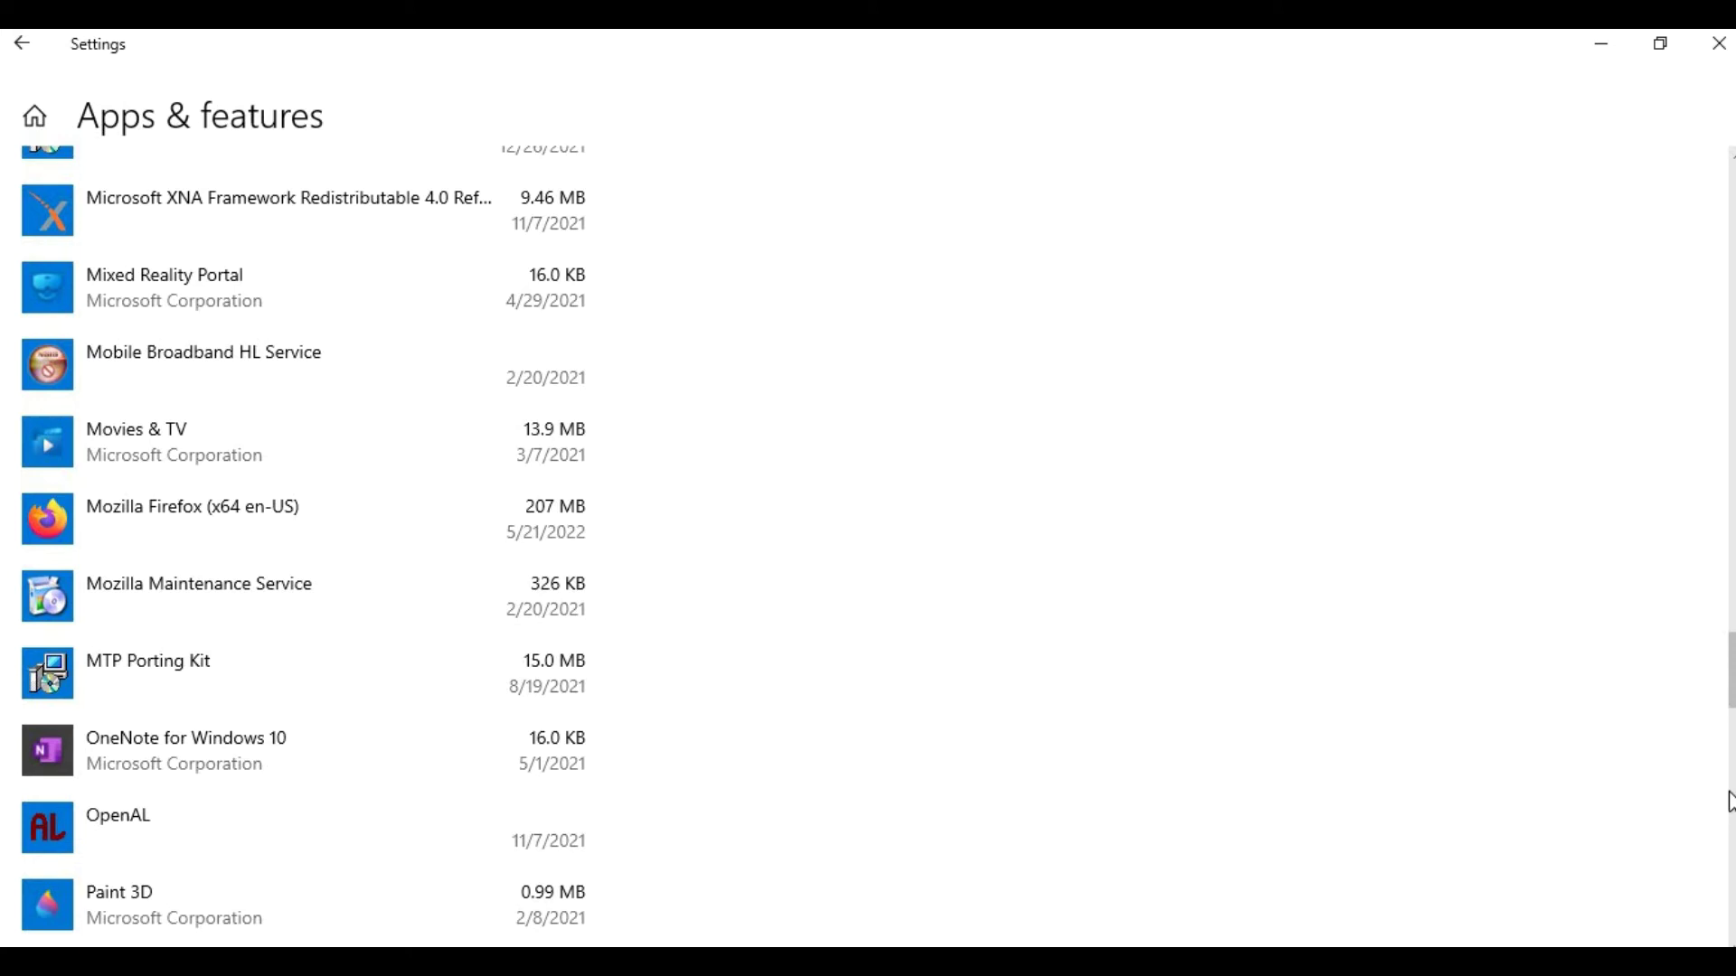
left_click_drag(1732, 671, 1731, 901)
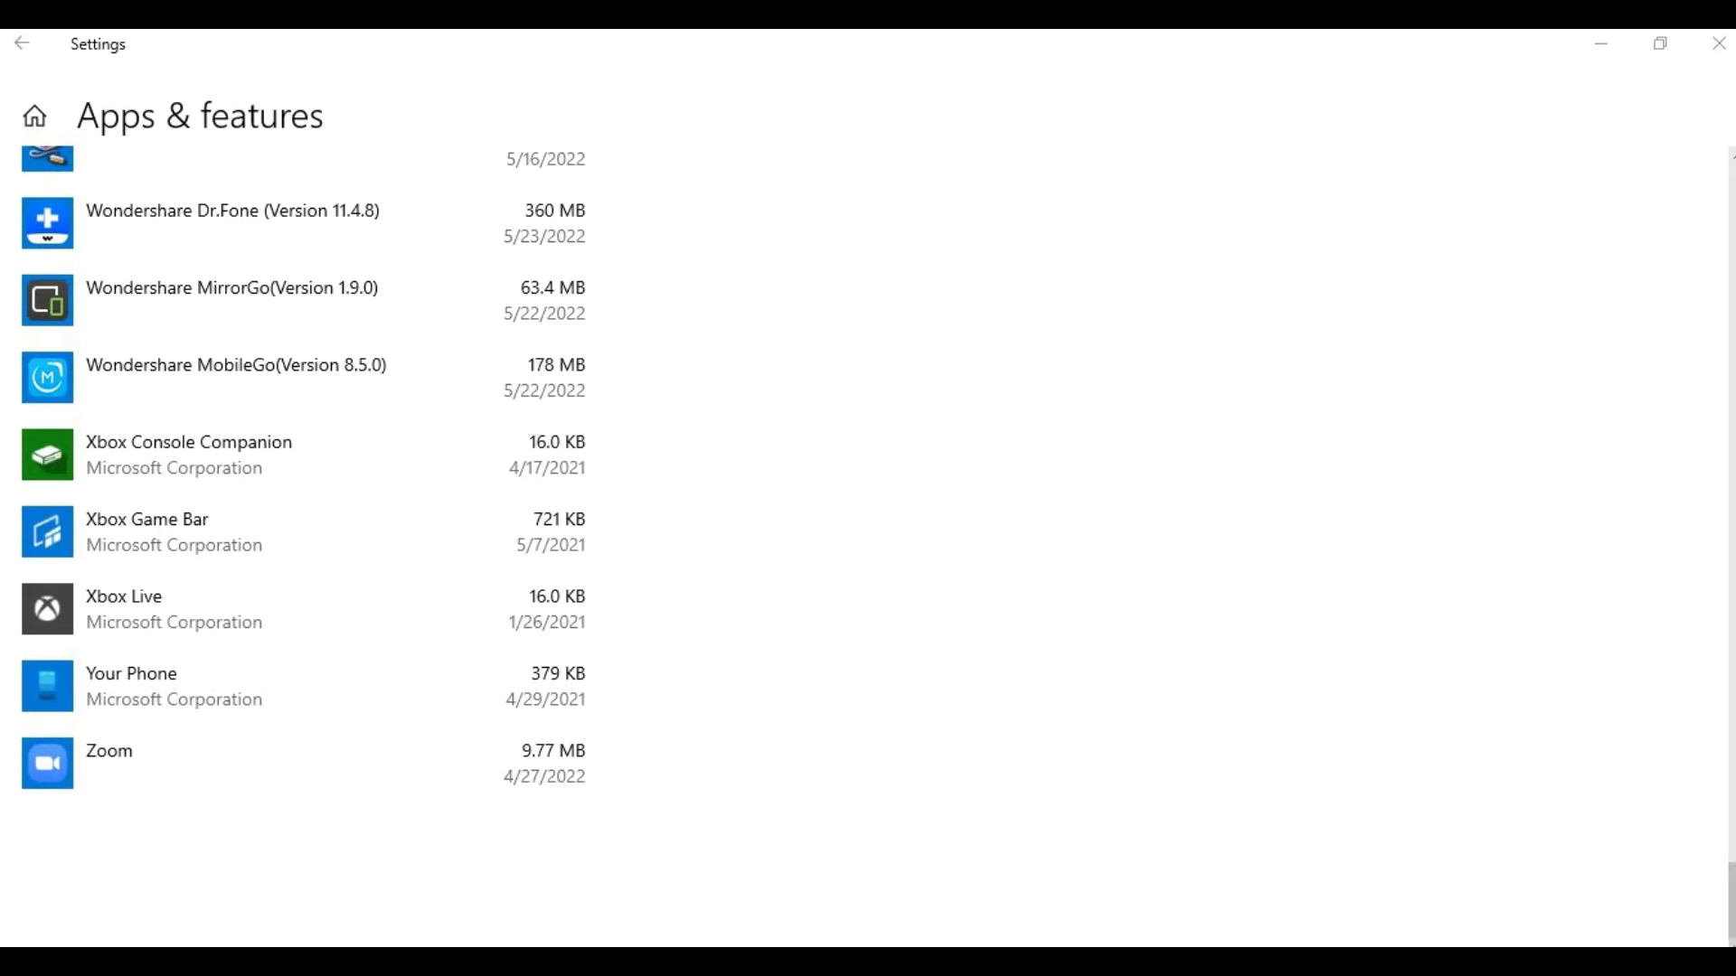
scroll(303, 541, "up", 15)
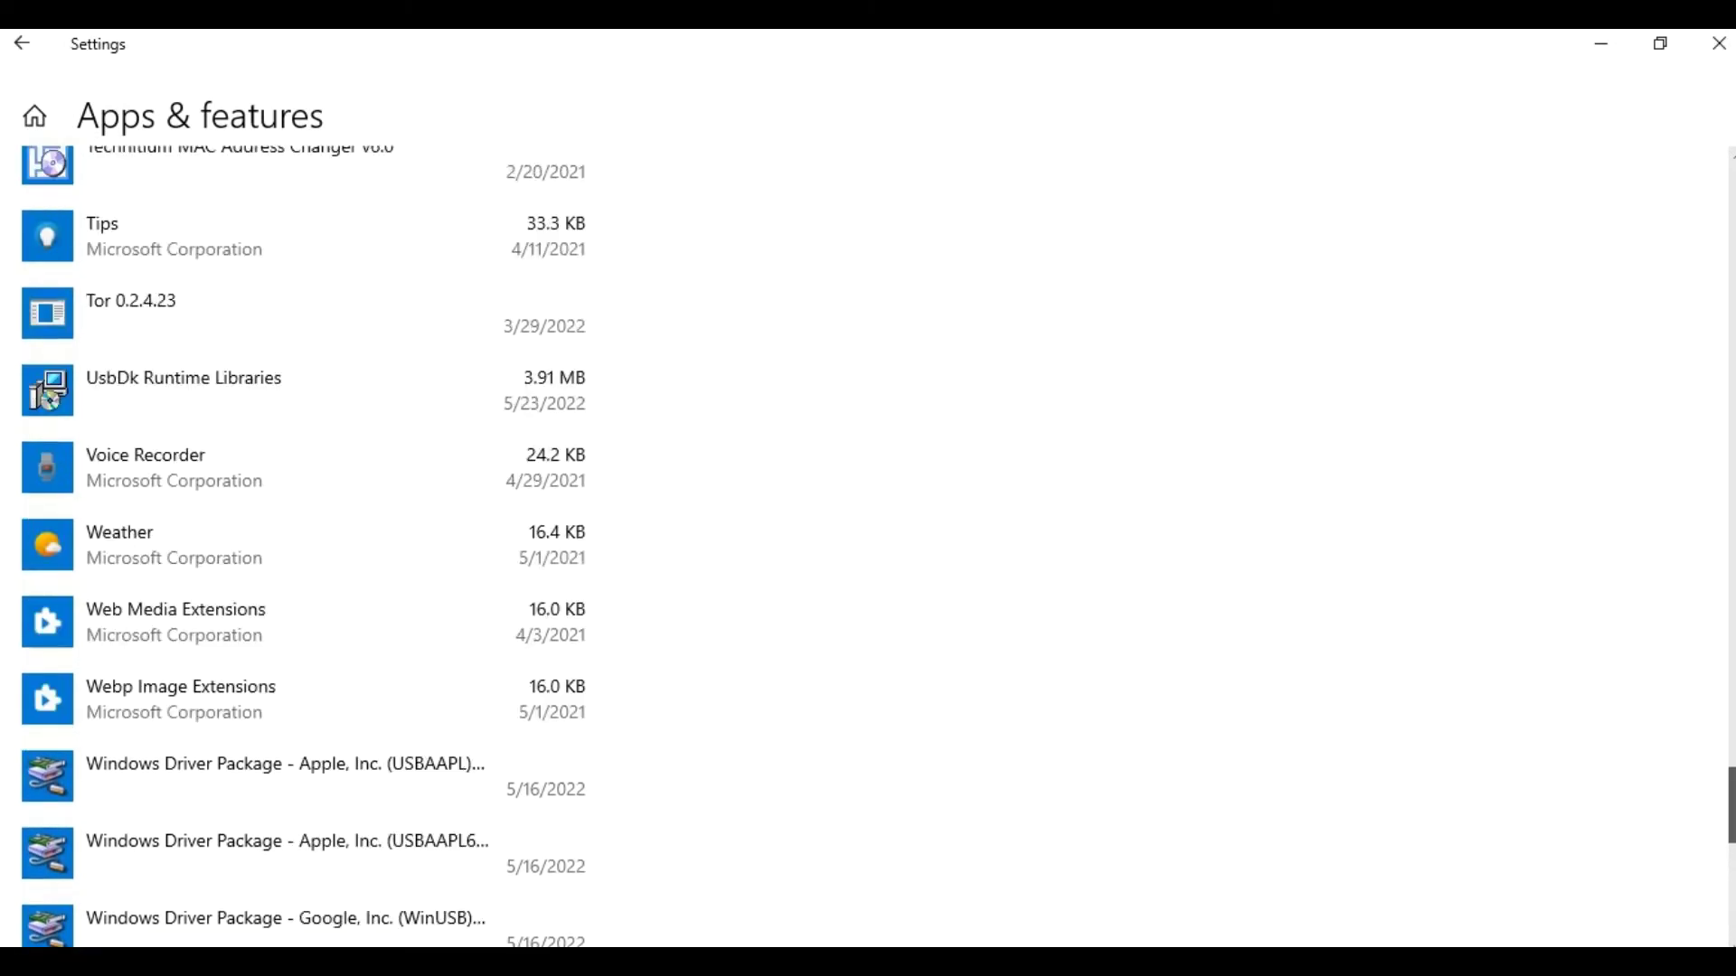
scroll(303, 541, "up", 1)
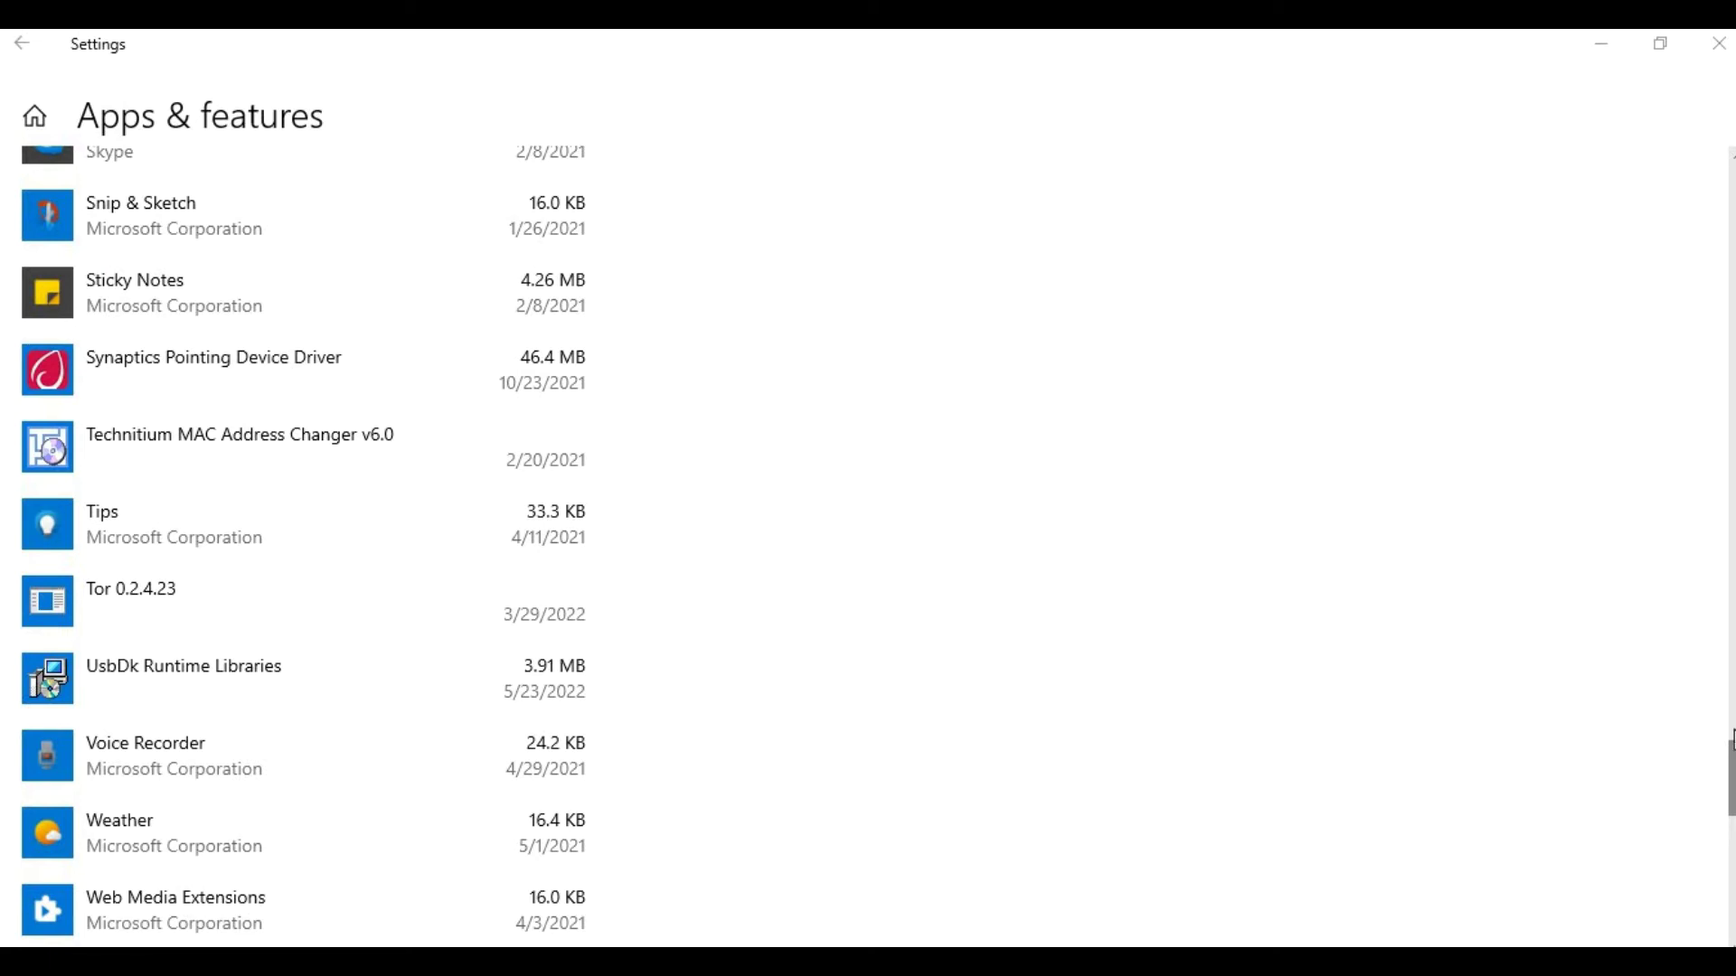
left_click_drag(1730, 768, 1690, 650)
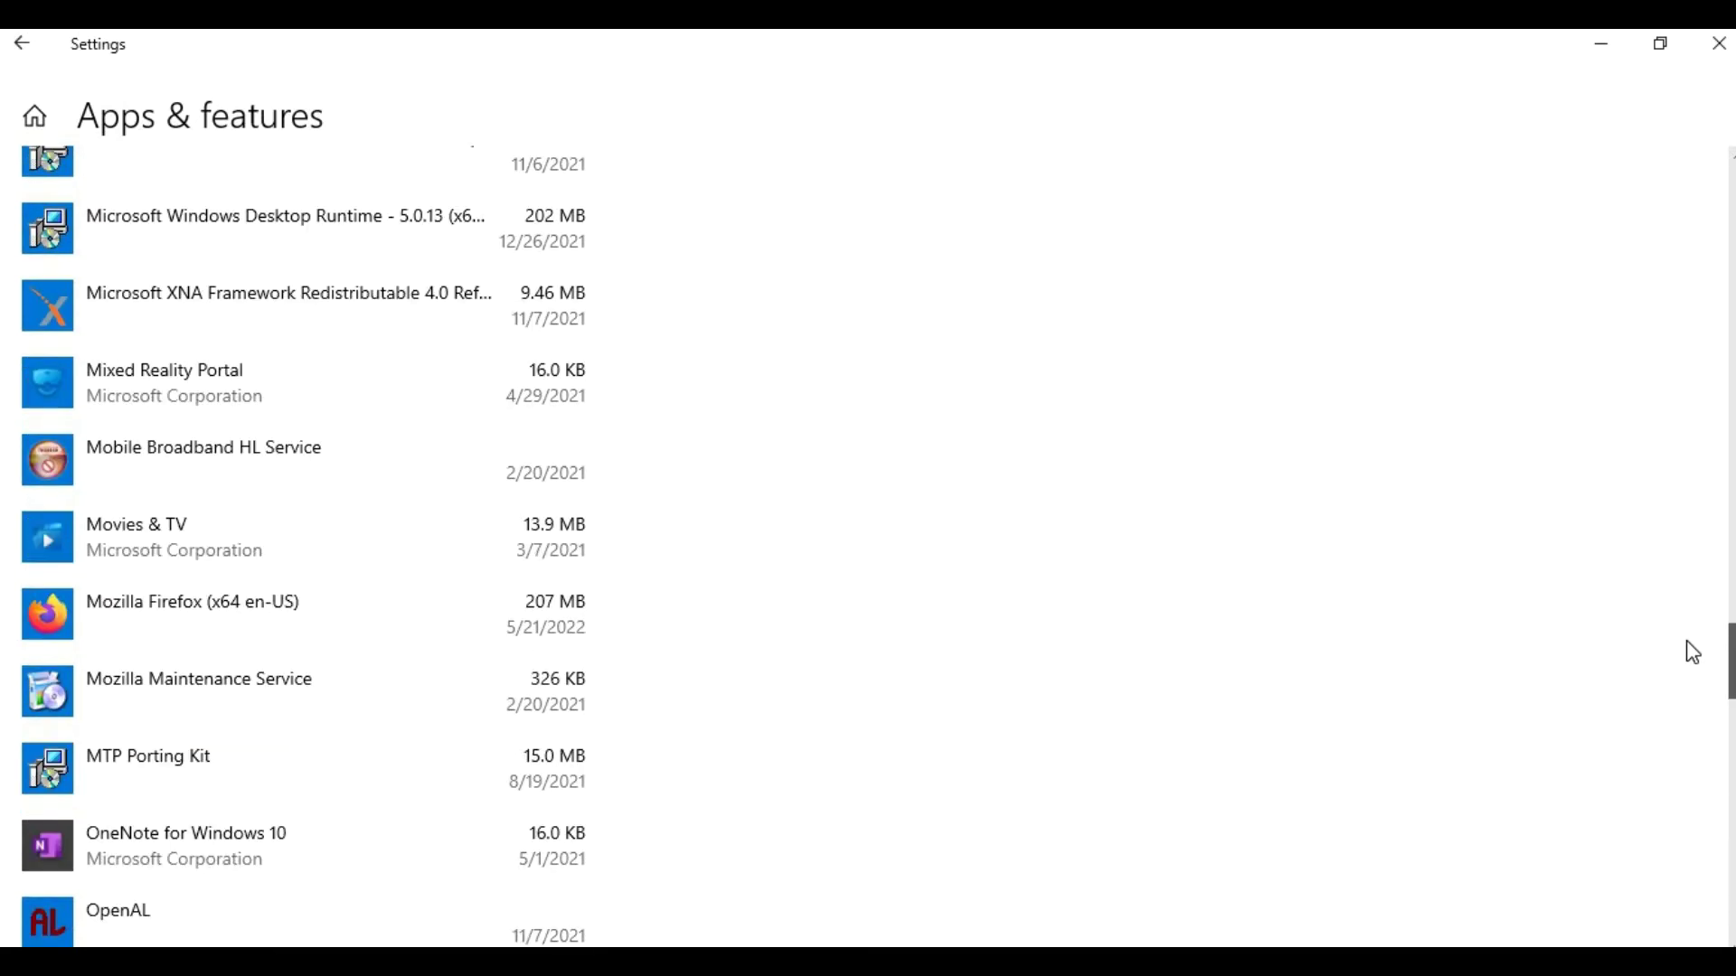
scroll(1693, 616, "up", 10)
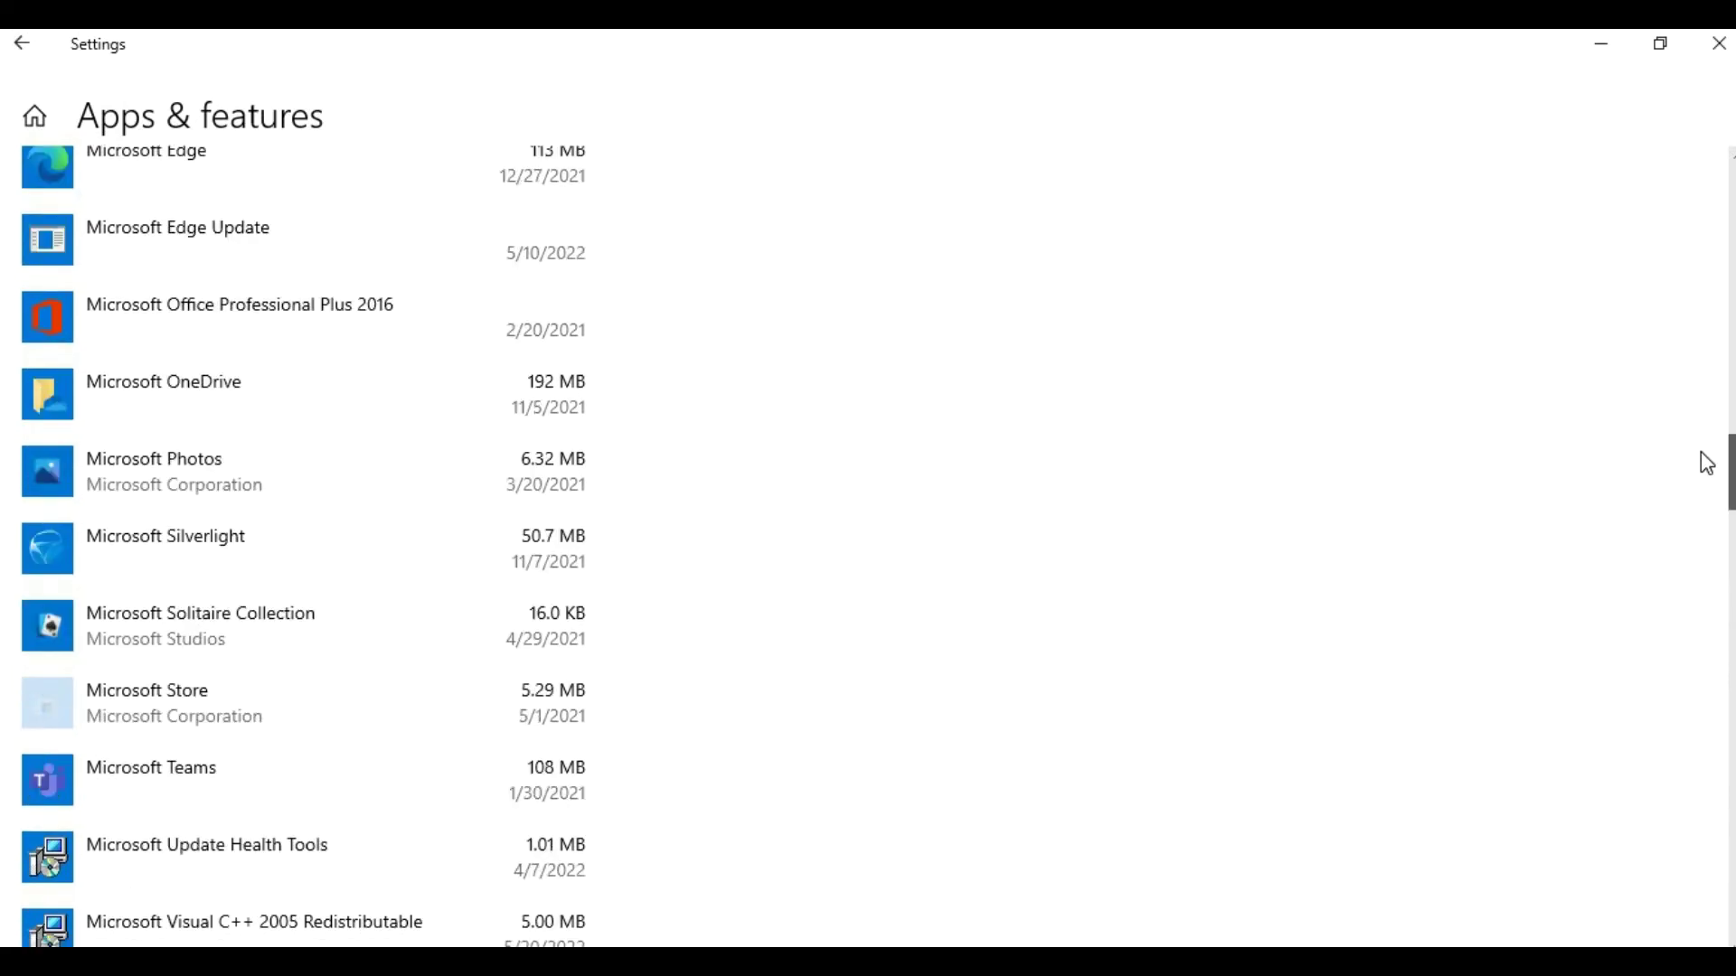
scroll(1706, 462, "up", 6)
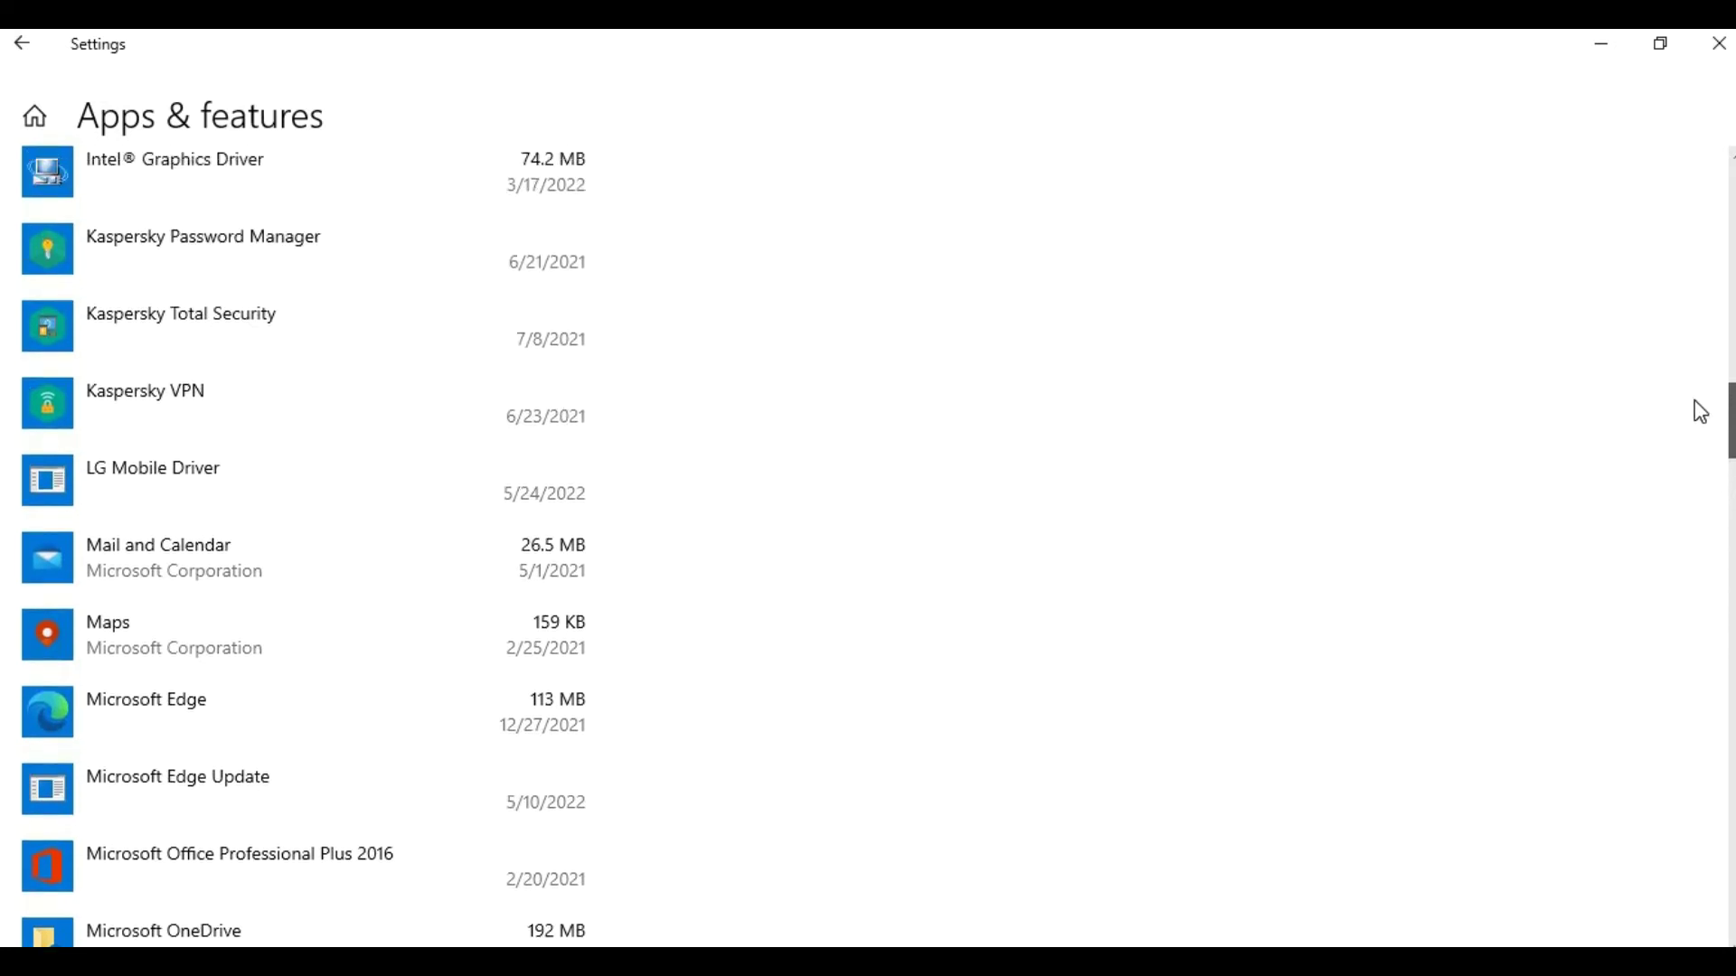
scroll(1700, 407, "up", 1)
scroll(1694, 394, "up", 1)
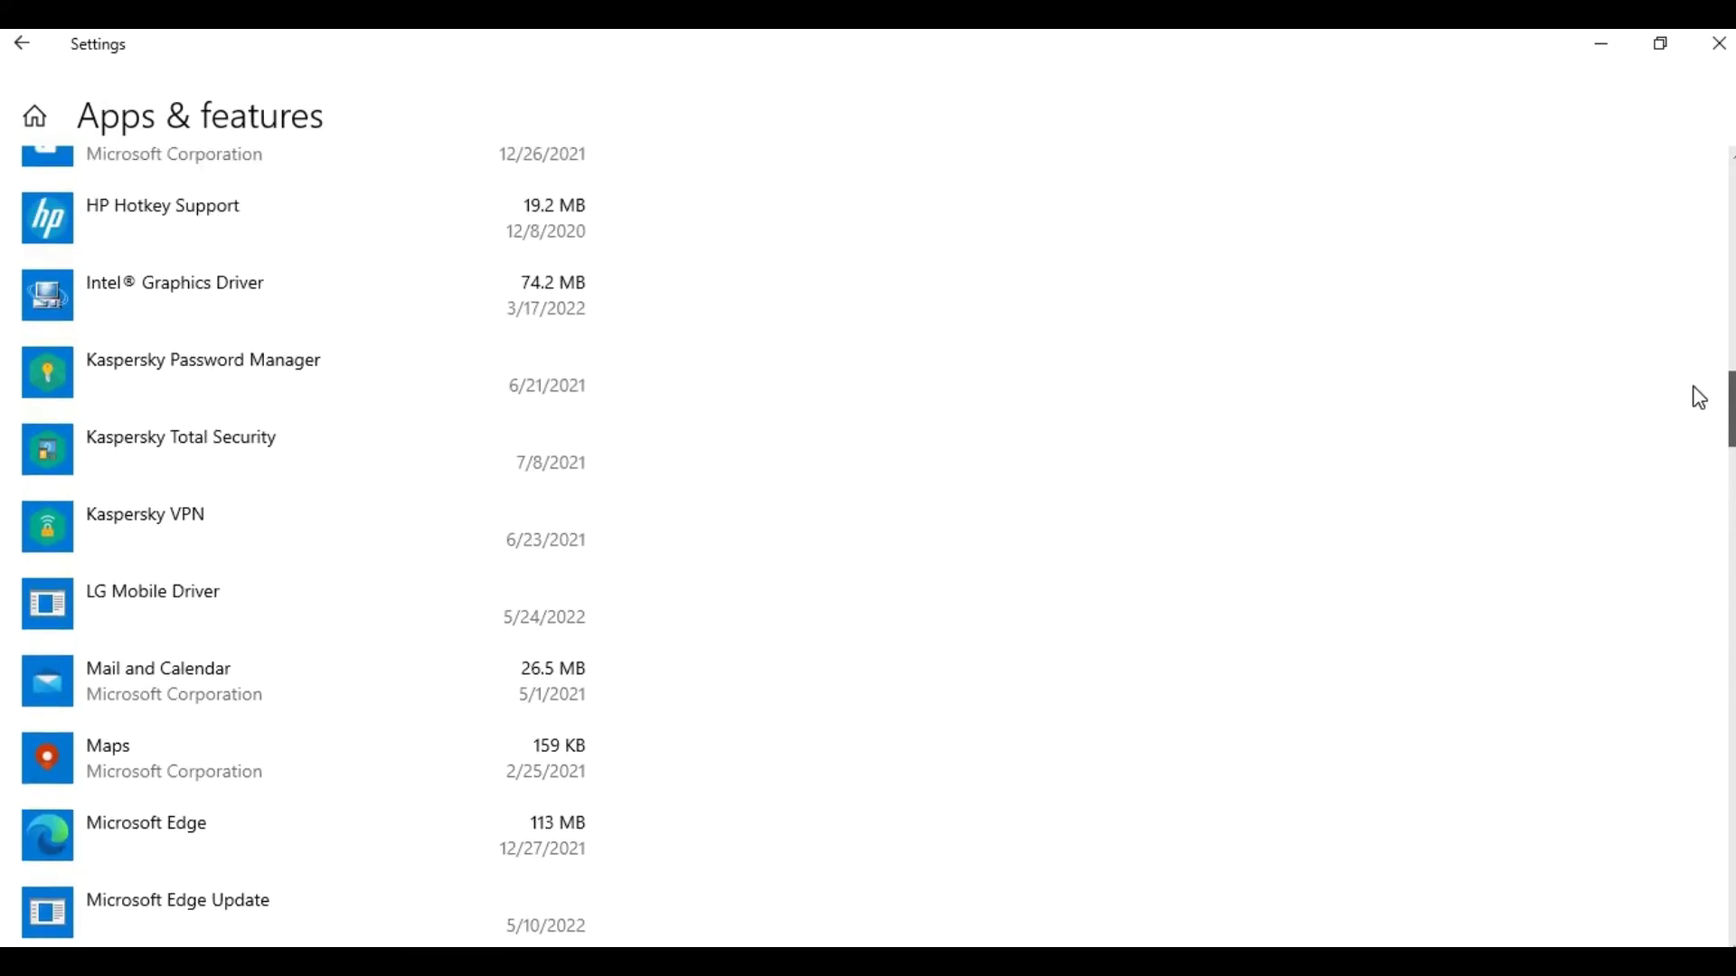
scroll(1695, 397, "down", 2)
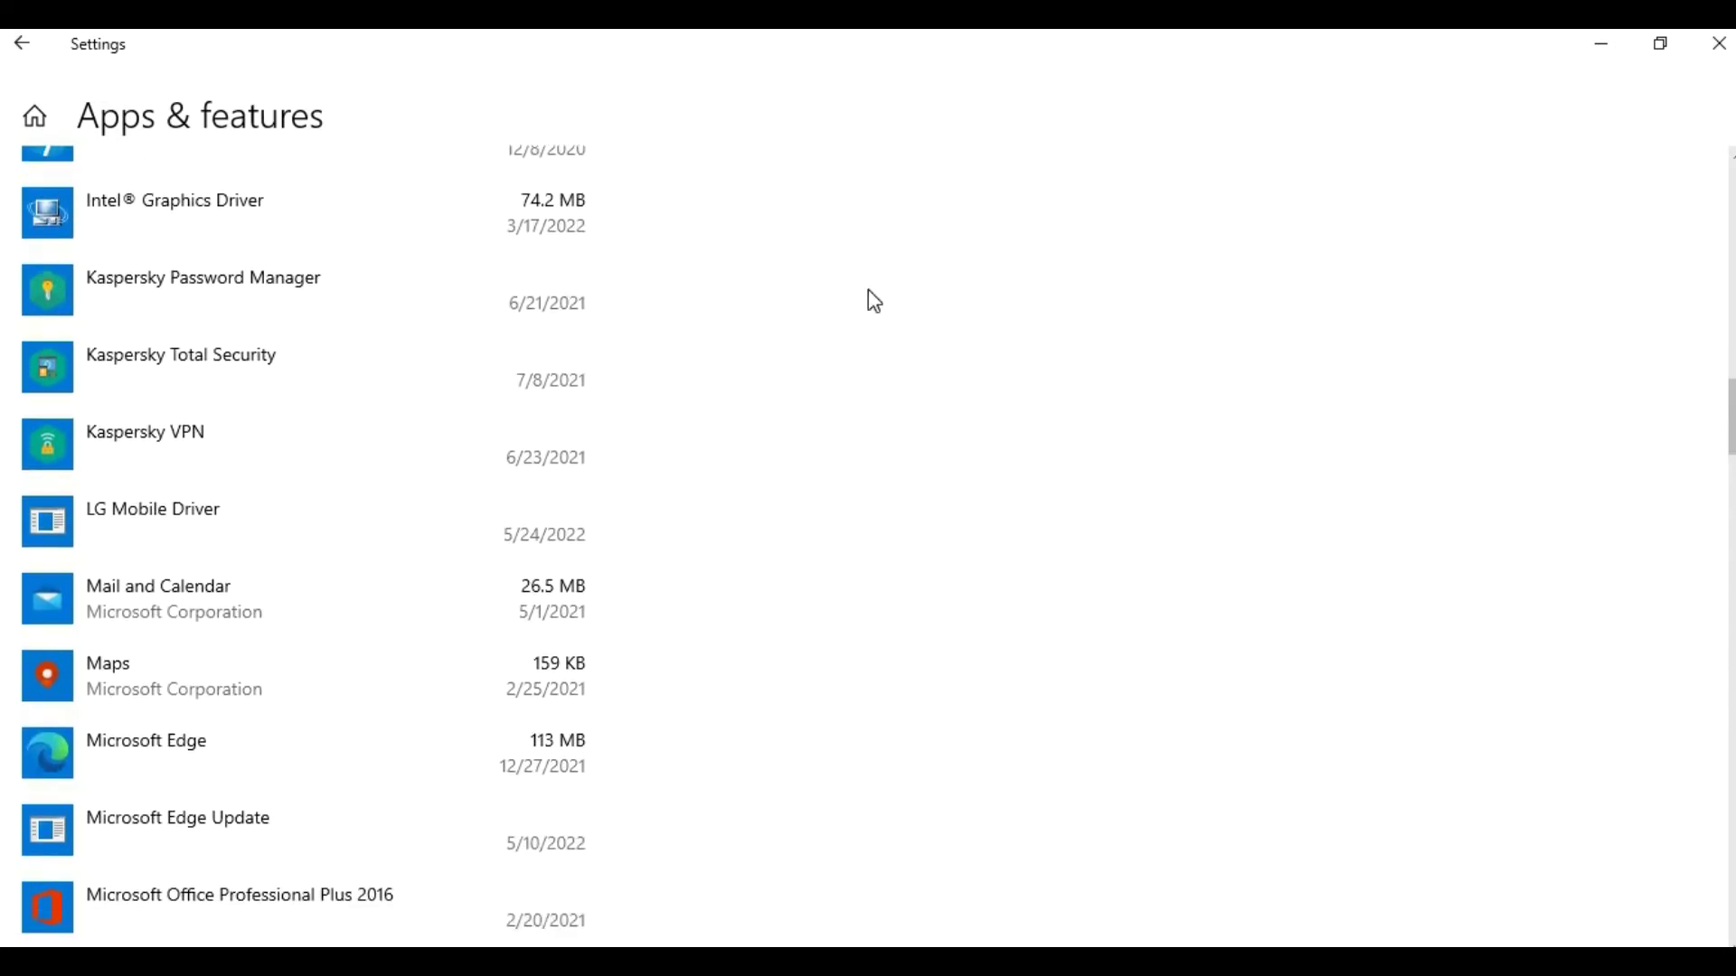
left_click(371, 547)
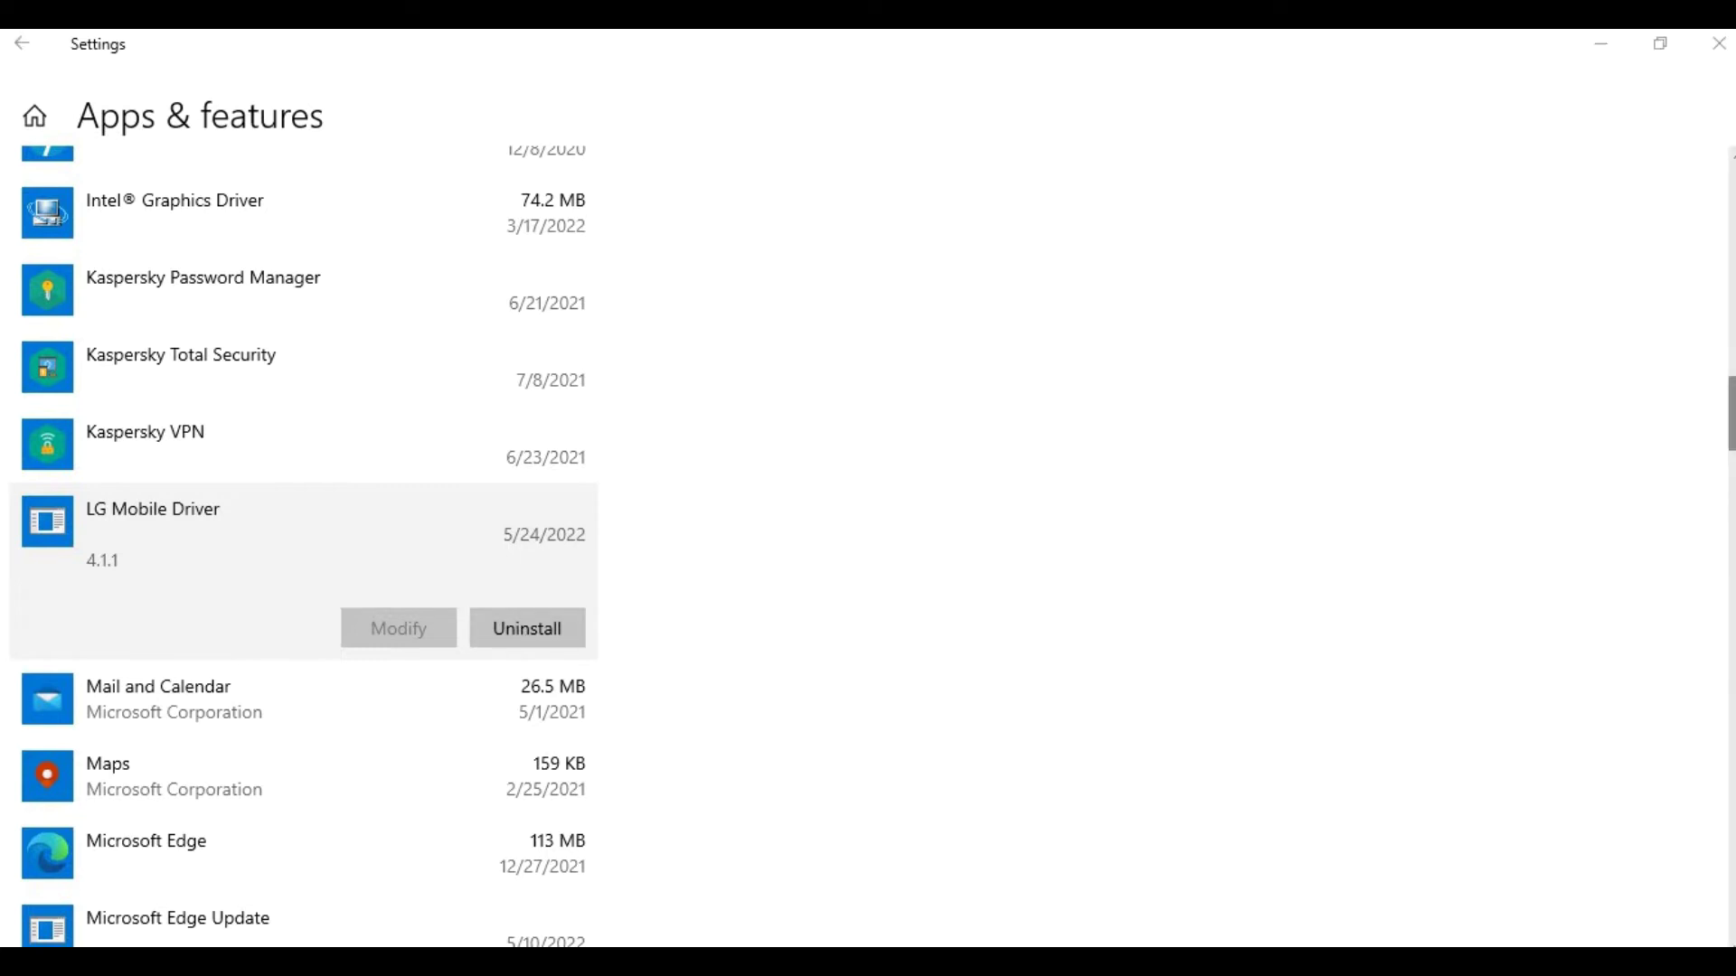
scroll(1728, 380, "up", 12)
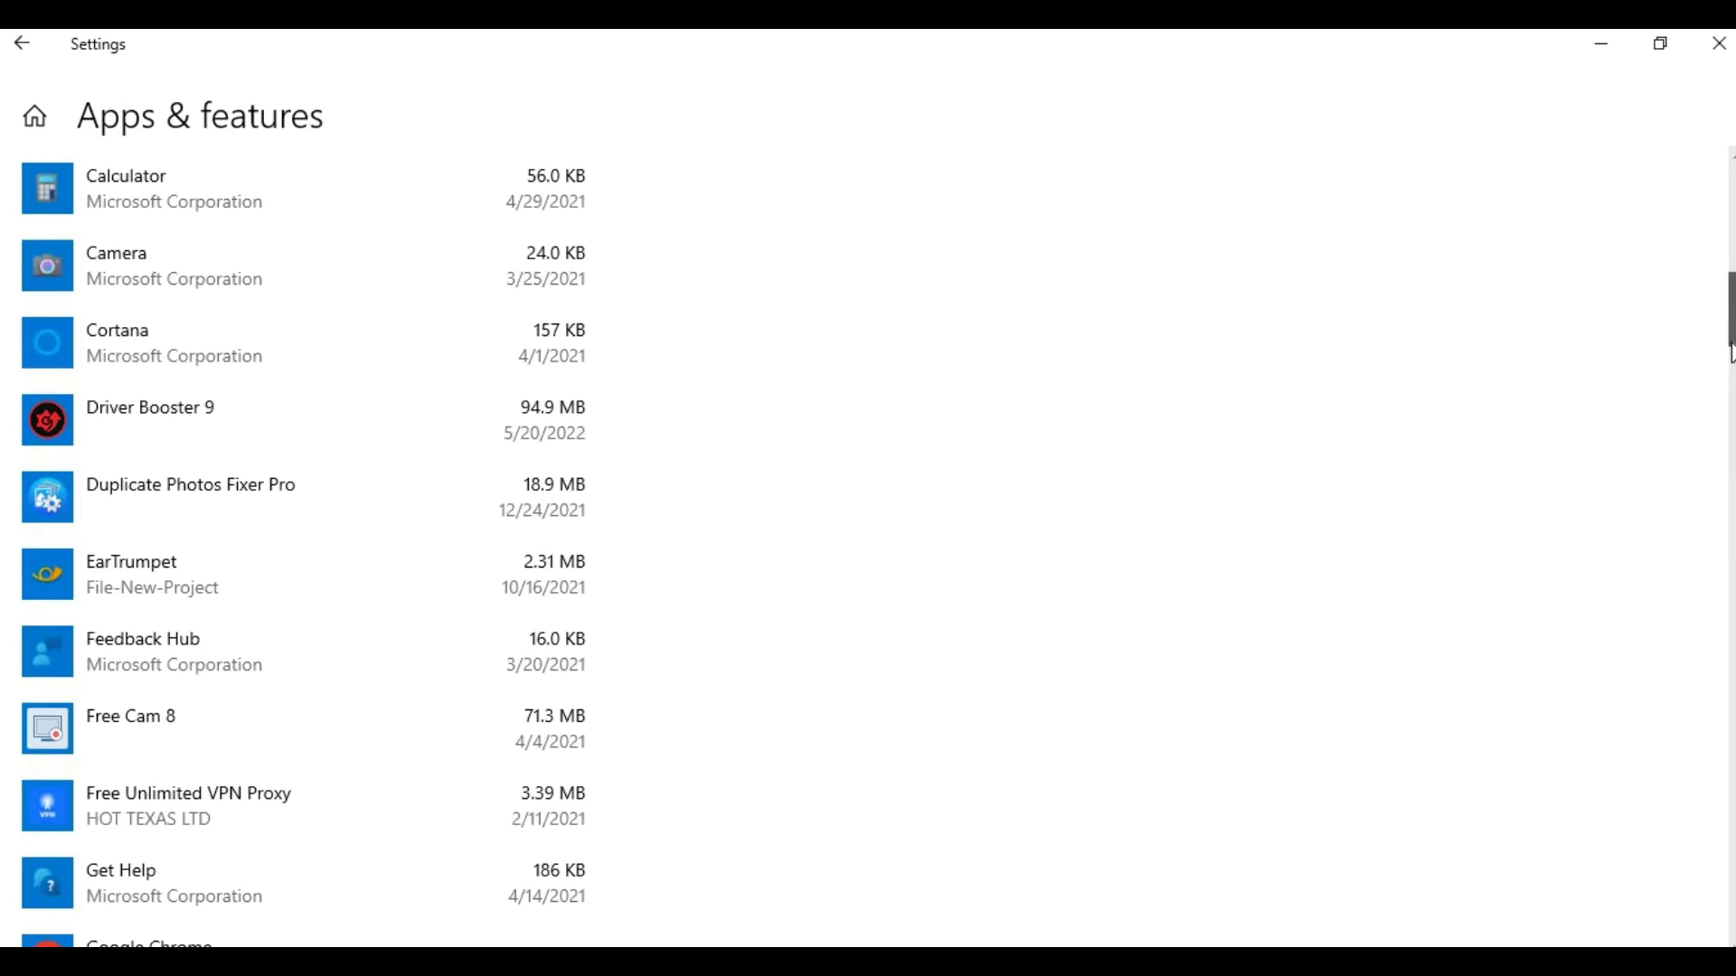
Uninstall UsbDk Runtime Libraries from the installed apps and return to the storage overview
left_click_drag(1731, 353, 1731, 814)
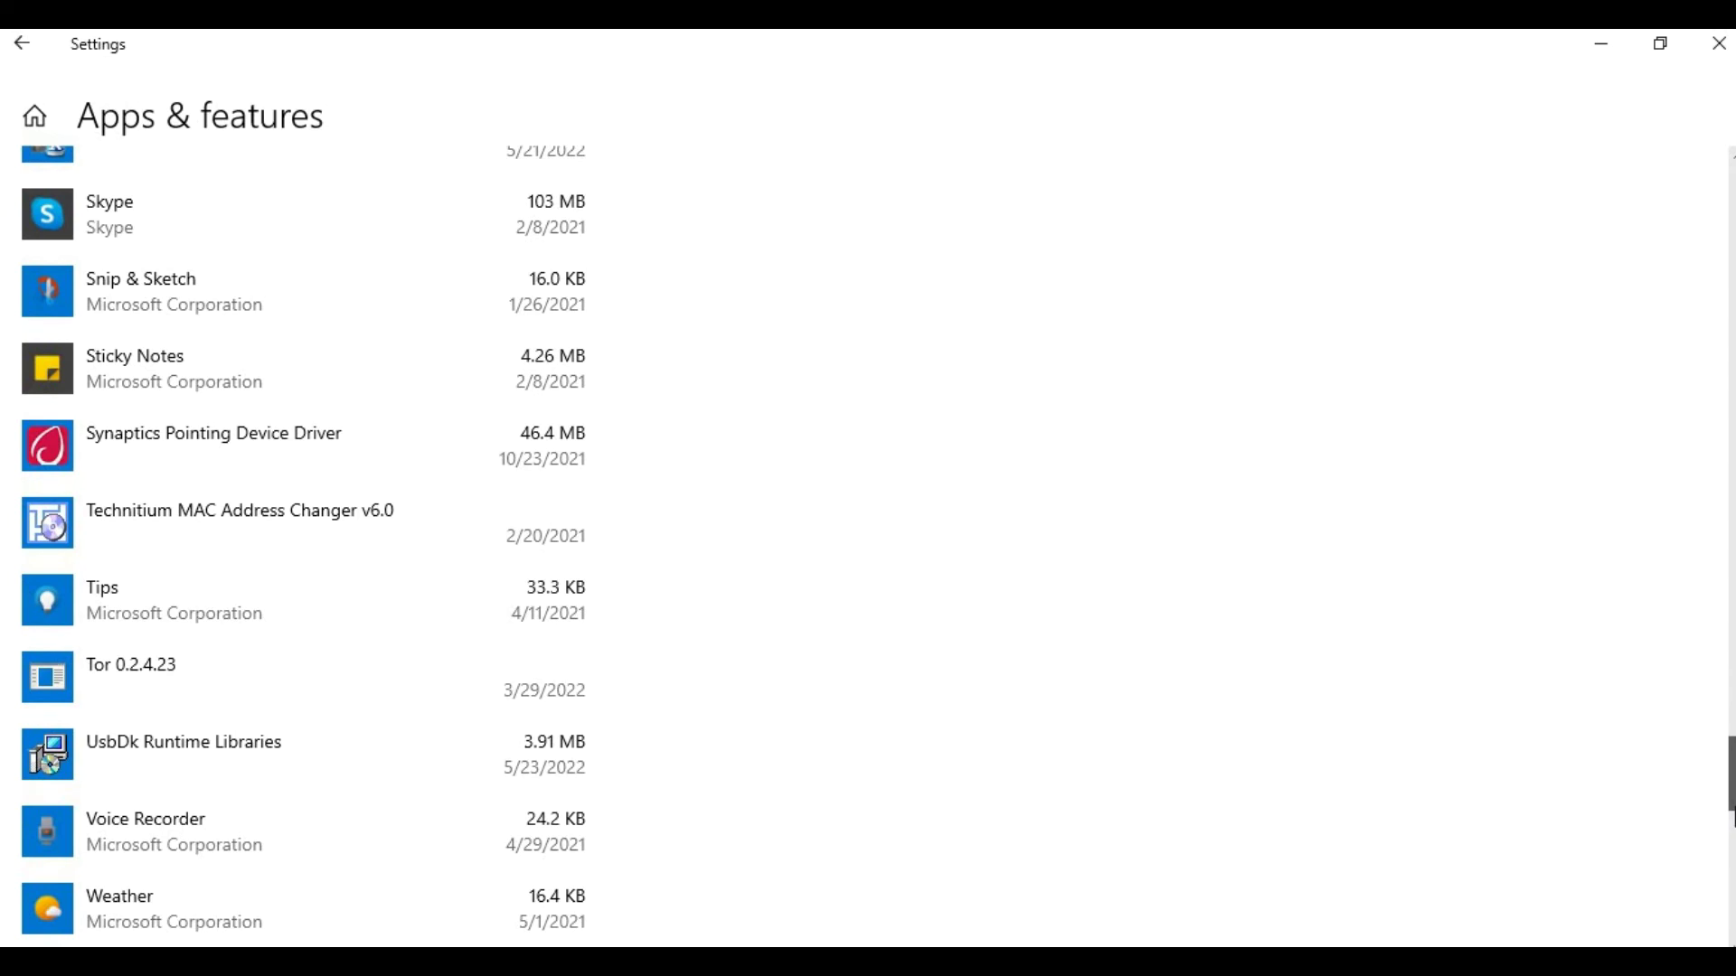
left_click_drag(1731, 813, 1732, 818)
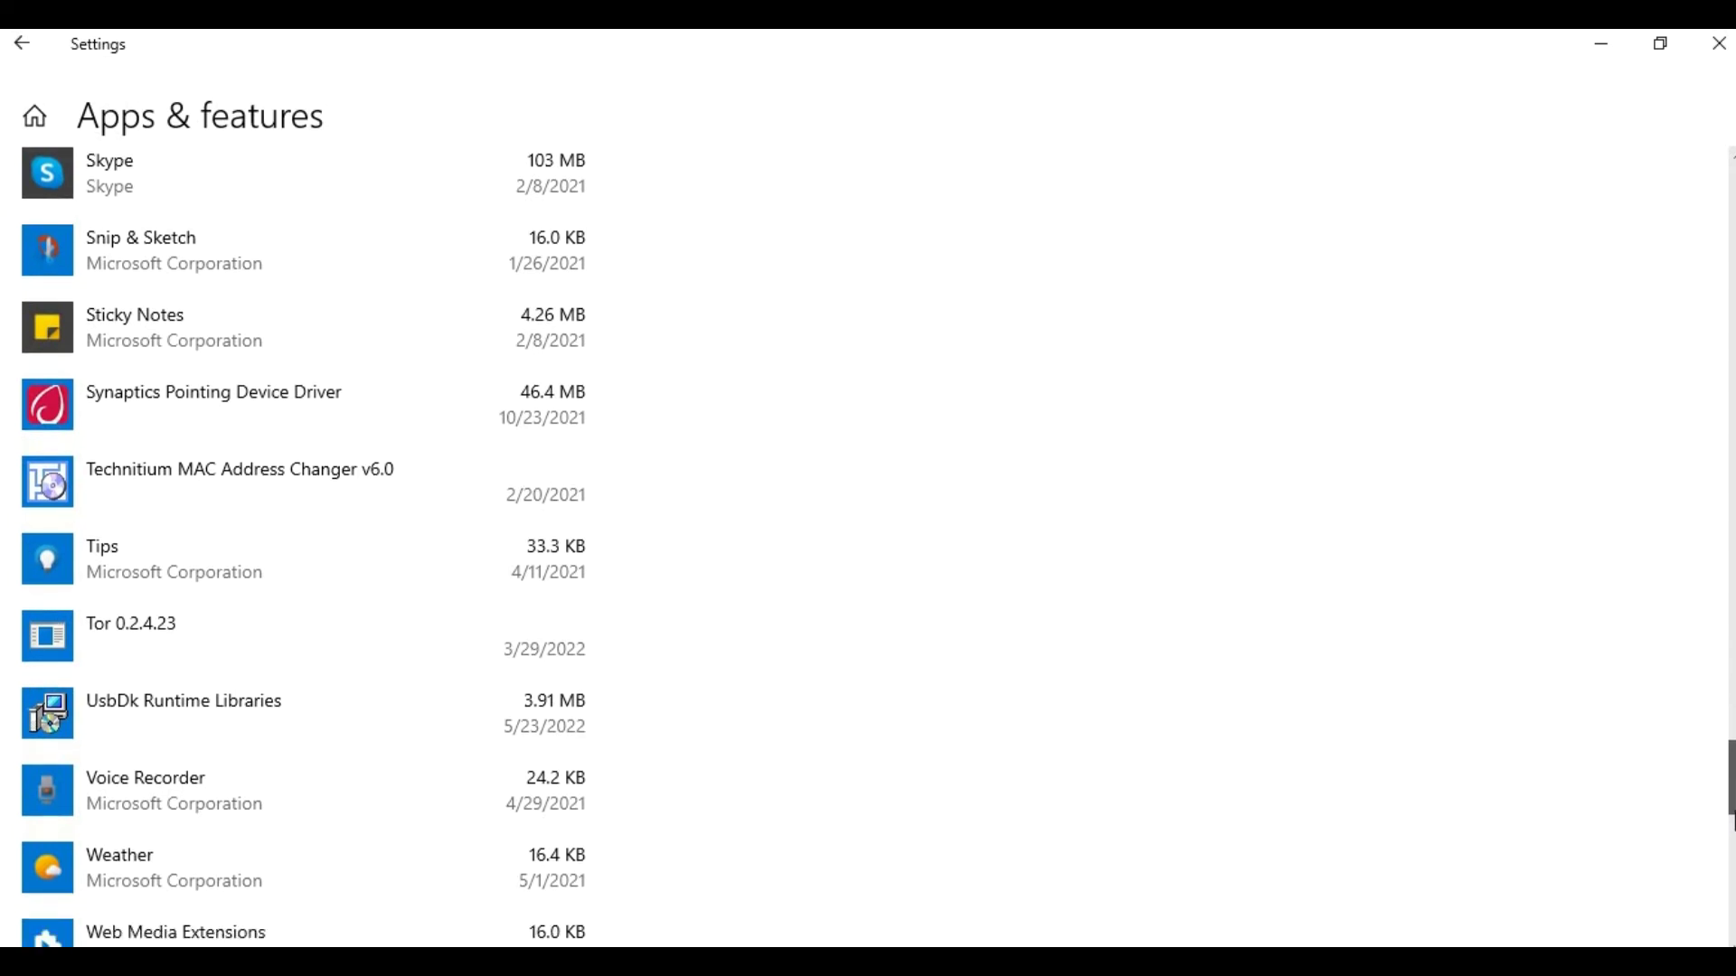
left_click_drag(1731, 818, 1732, 842)
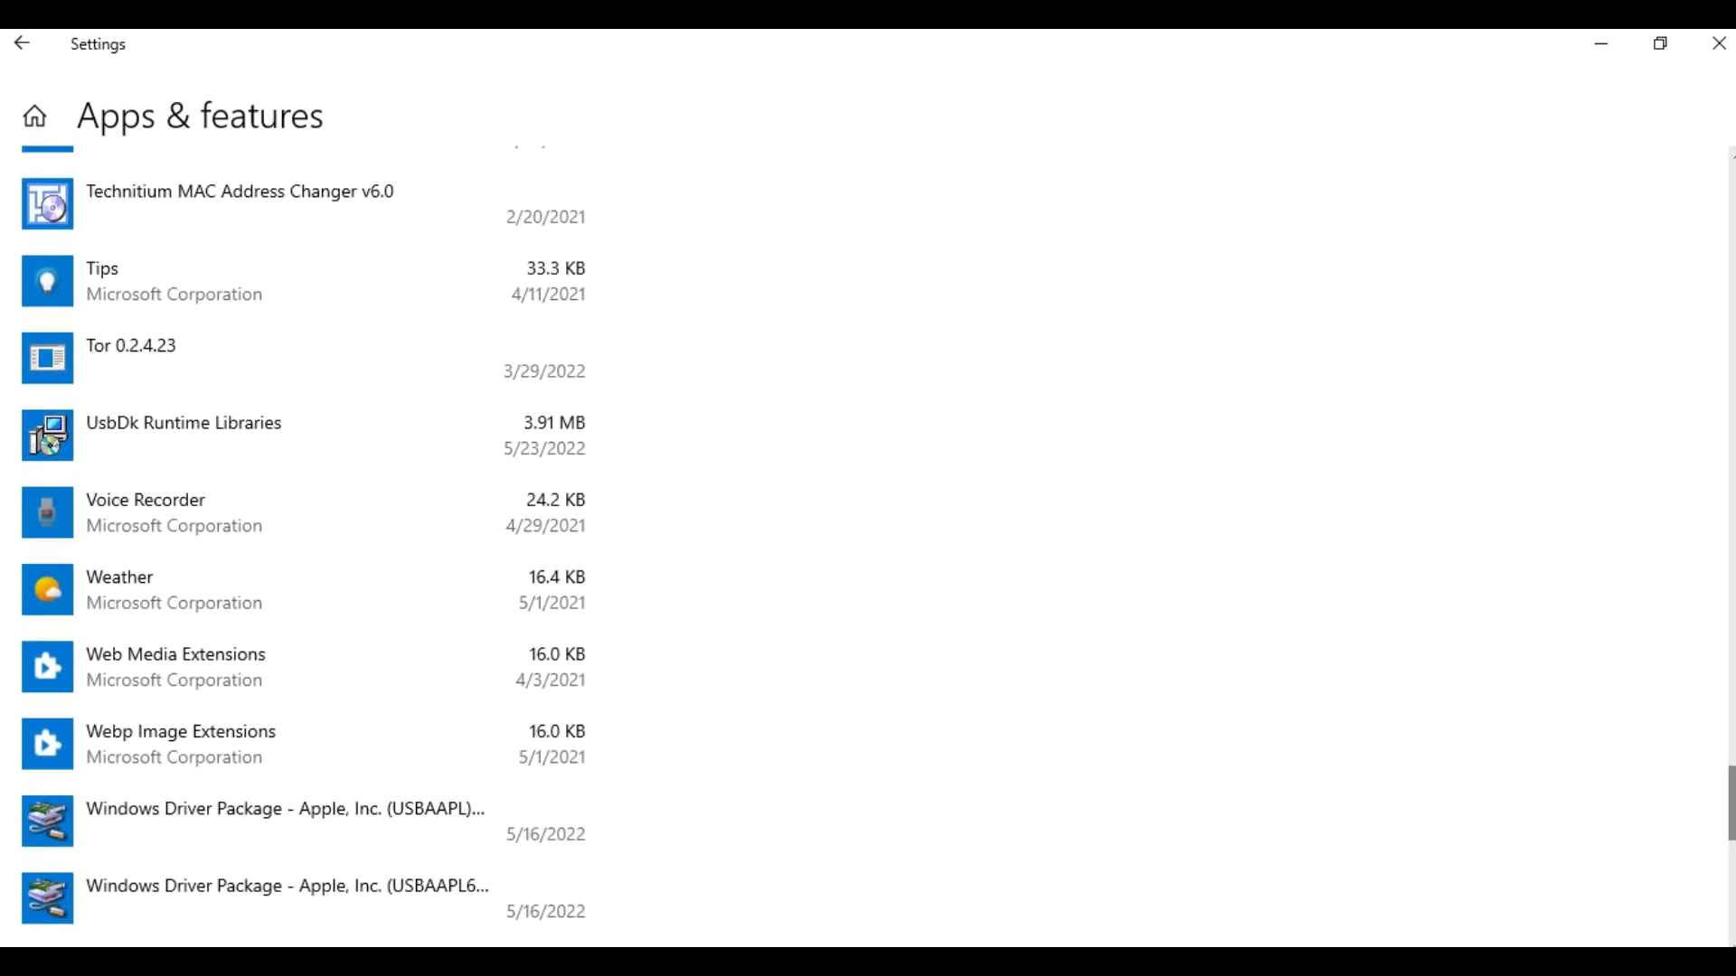
left_click(433, 469)
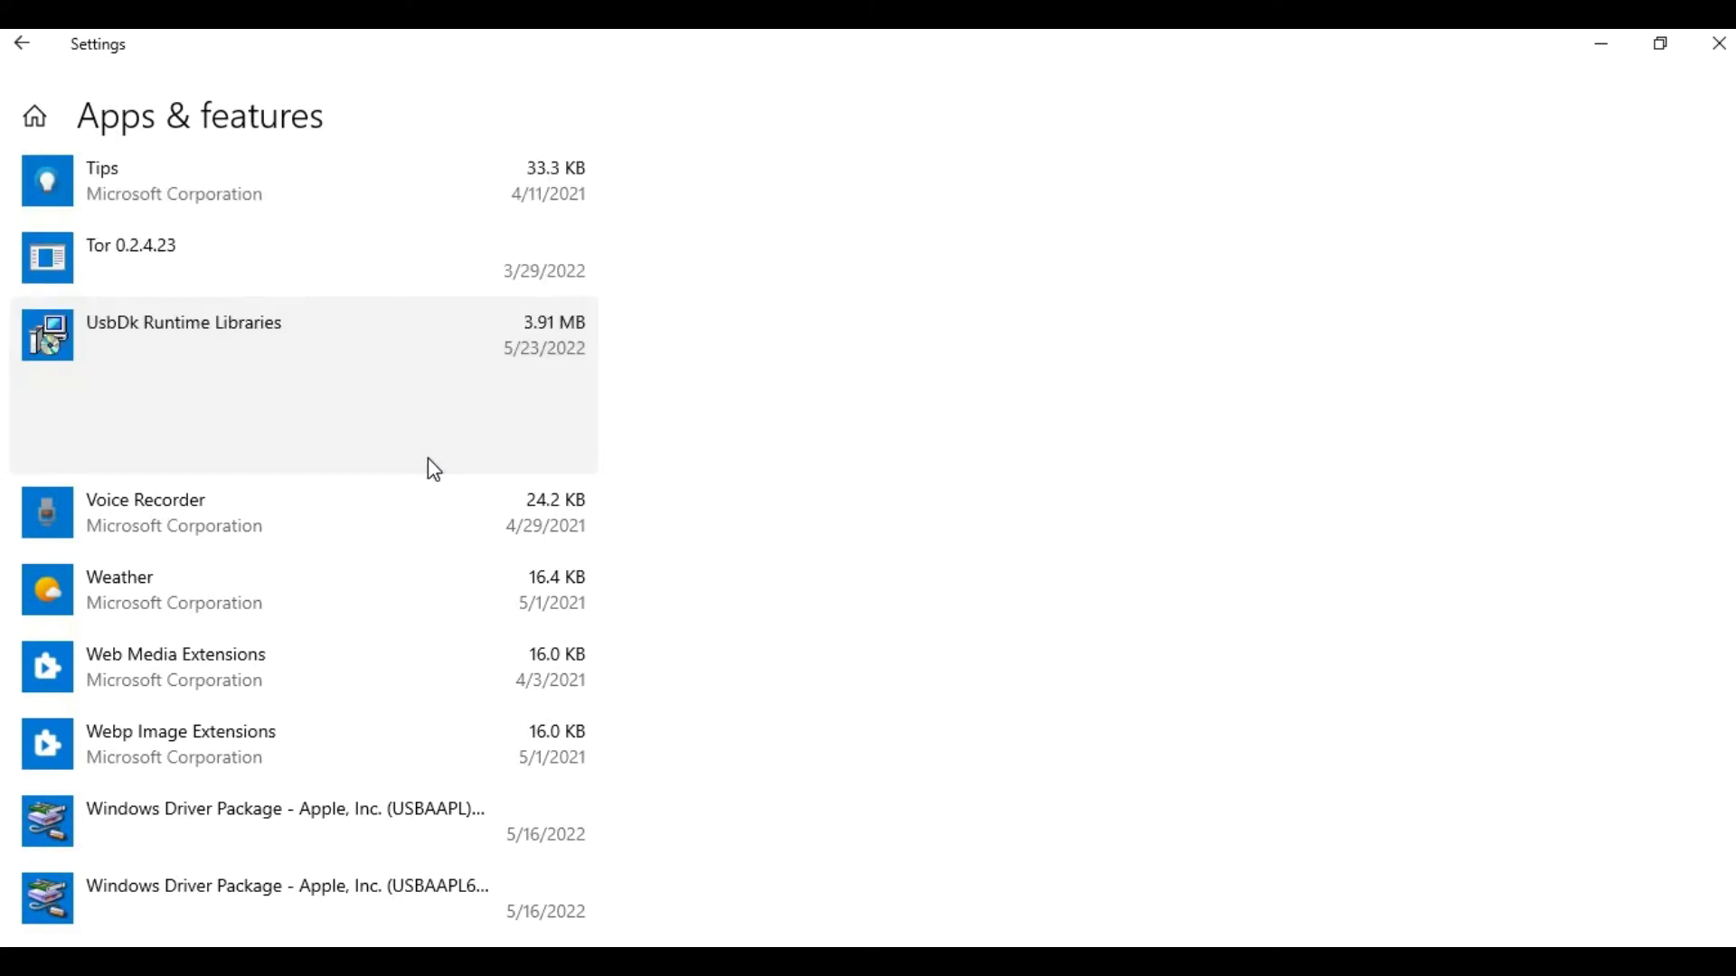
left_click(525, 443)
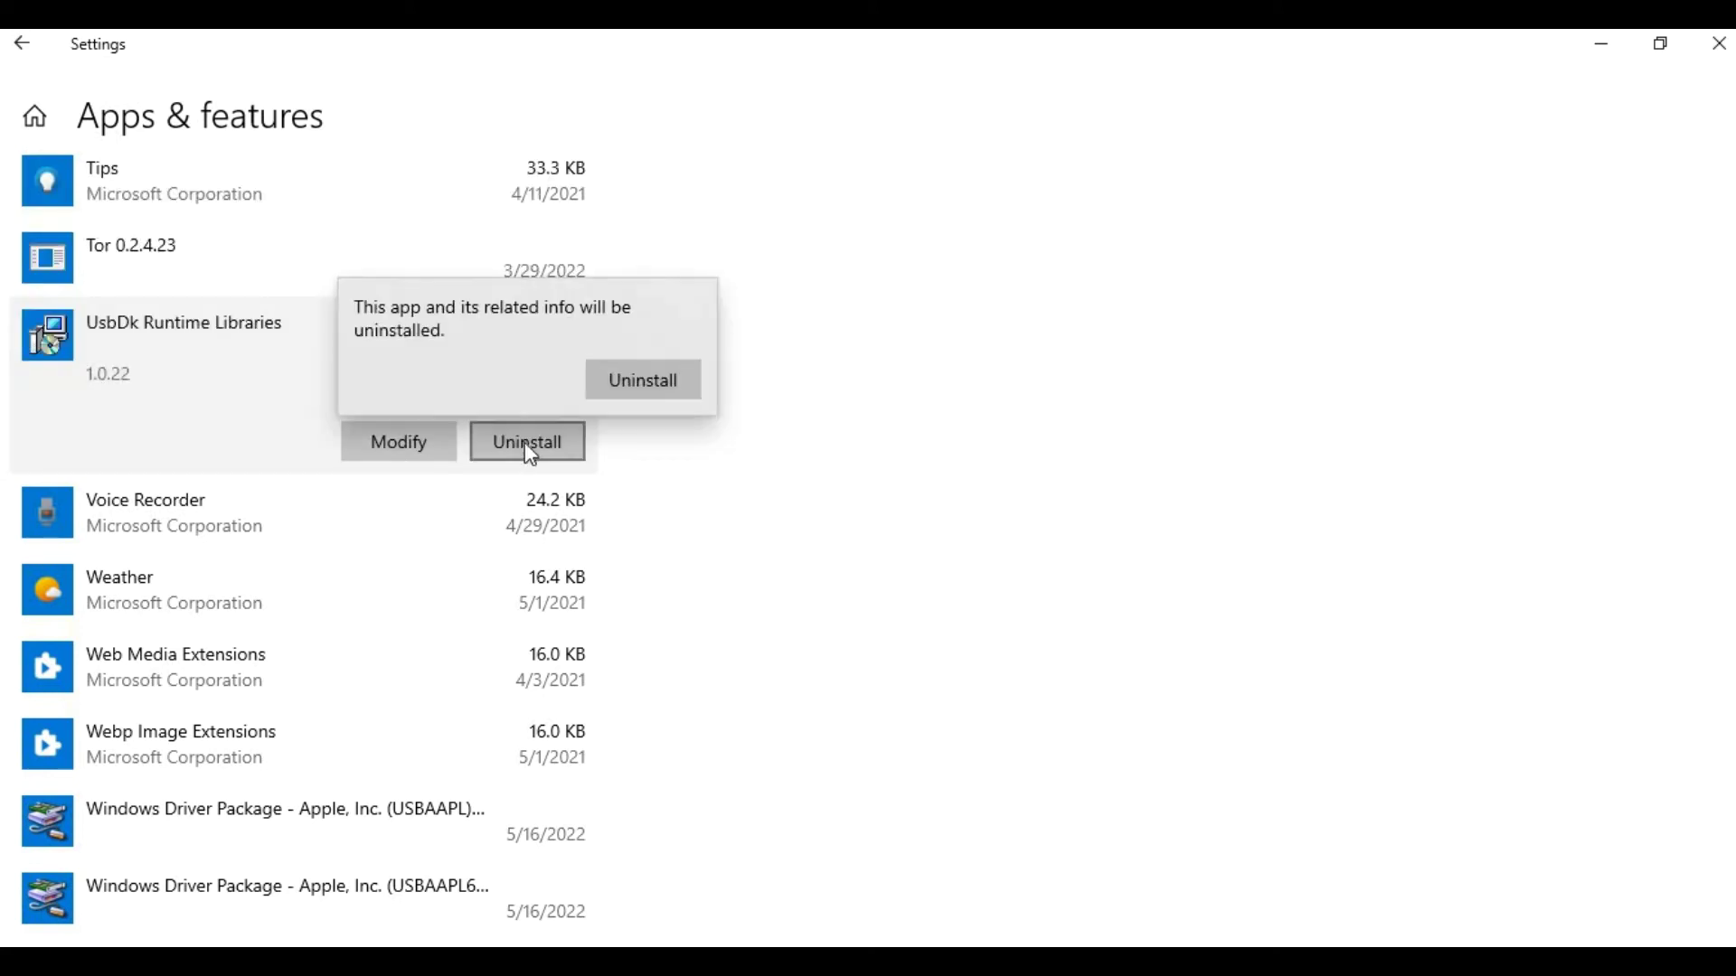
left_click(669, 376)
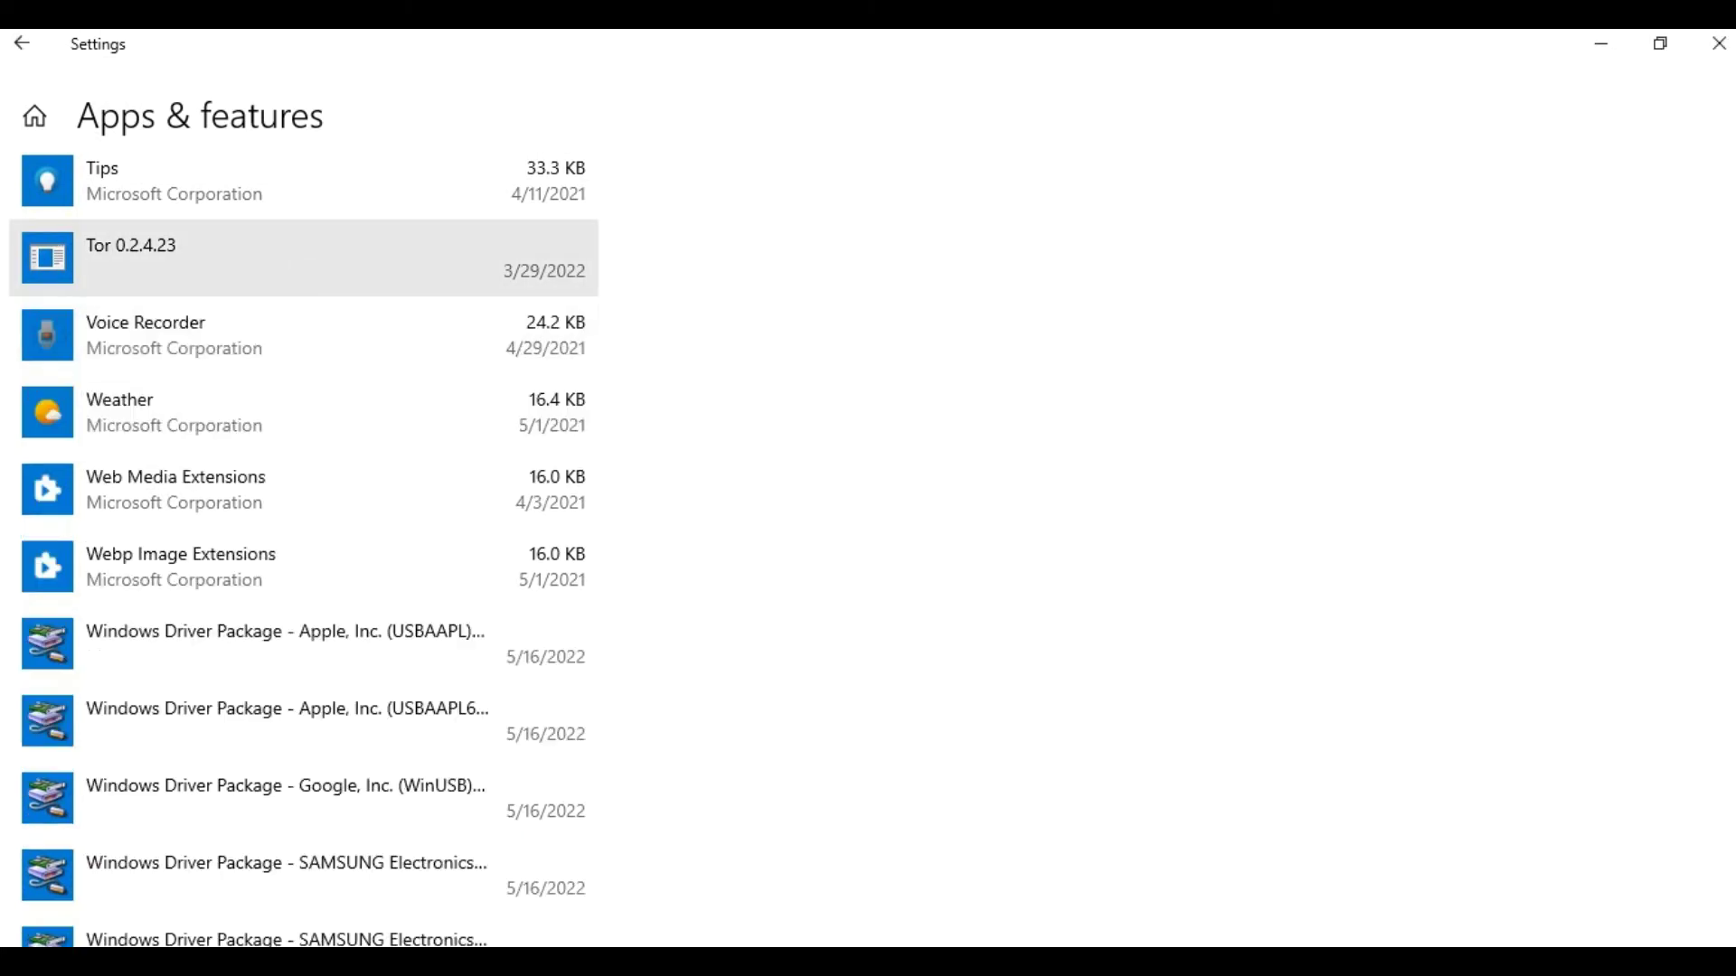
left_click(30, 57)
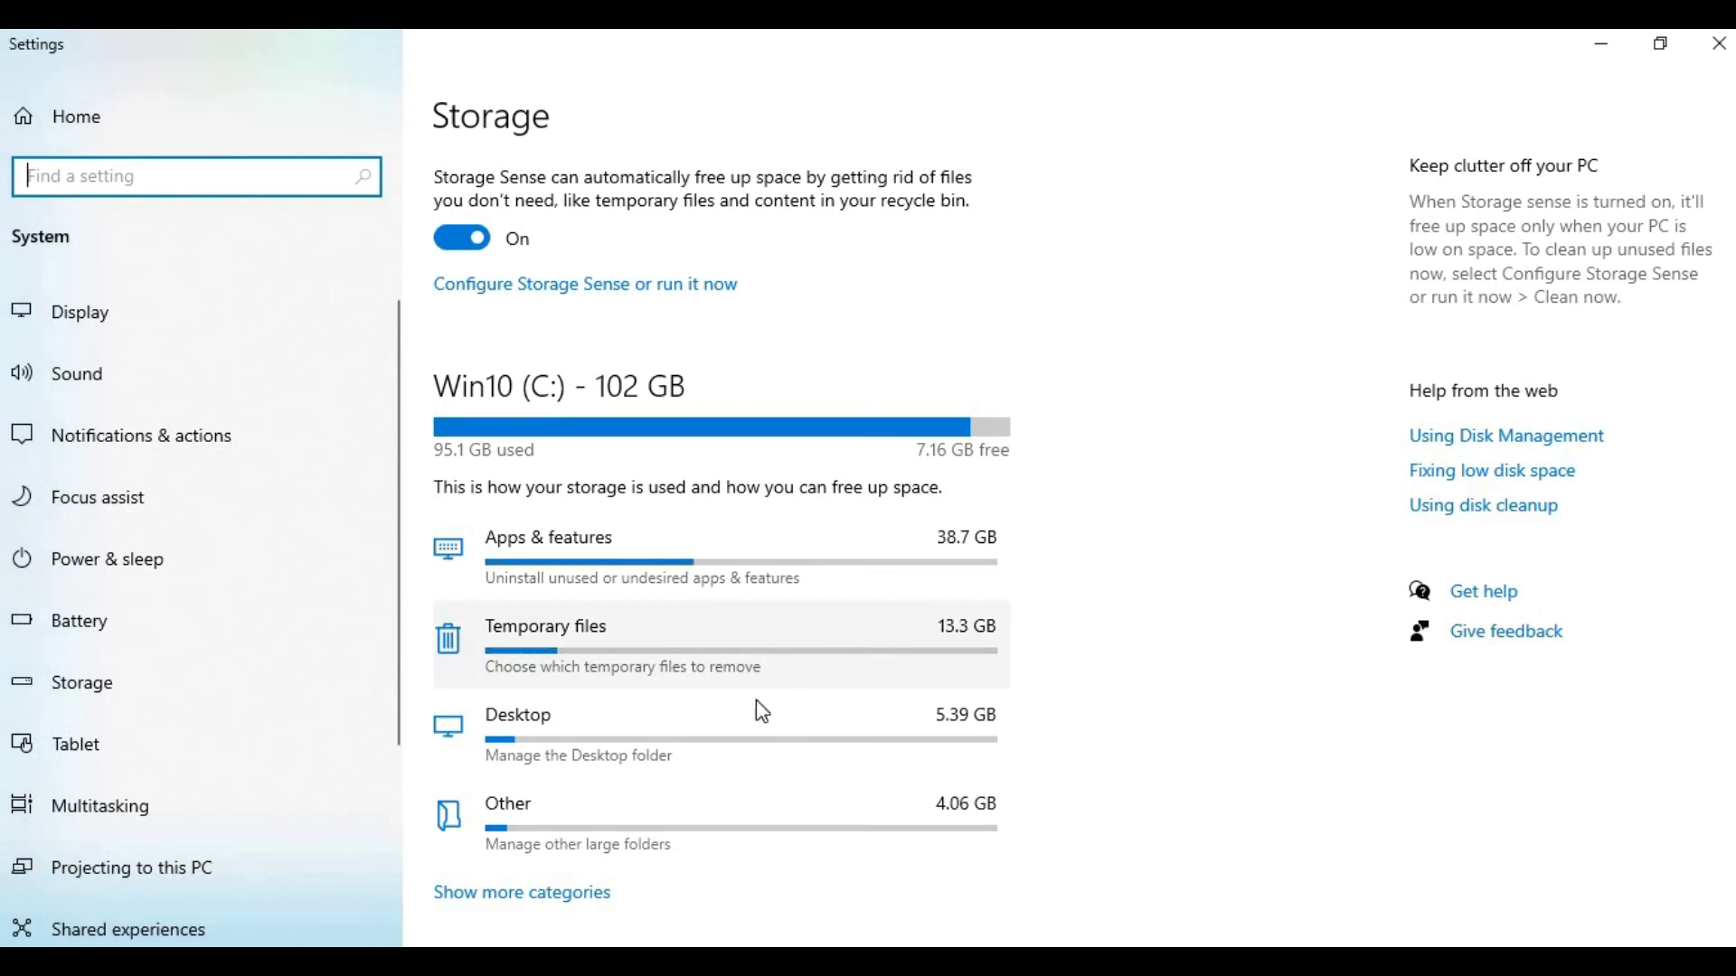
Open the Desktop storage category, examine the files in the desktop folder, and go back to the storage overview
left_click(716, 736)
left_click(100, 341)
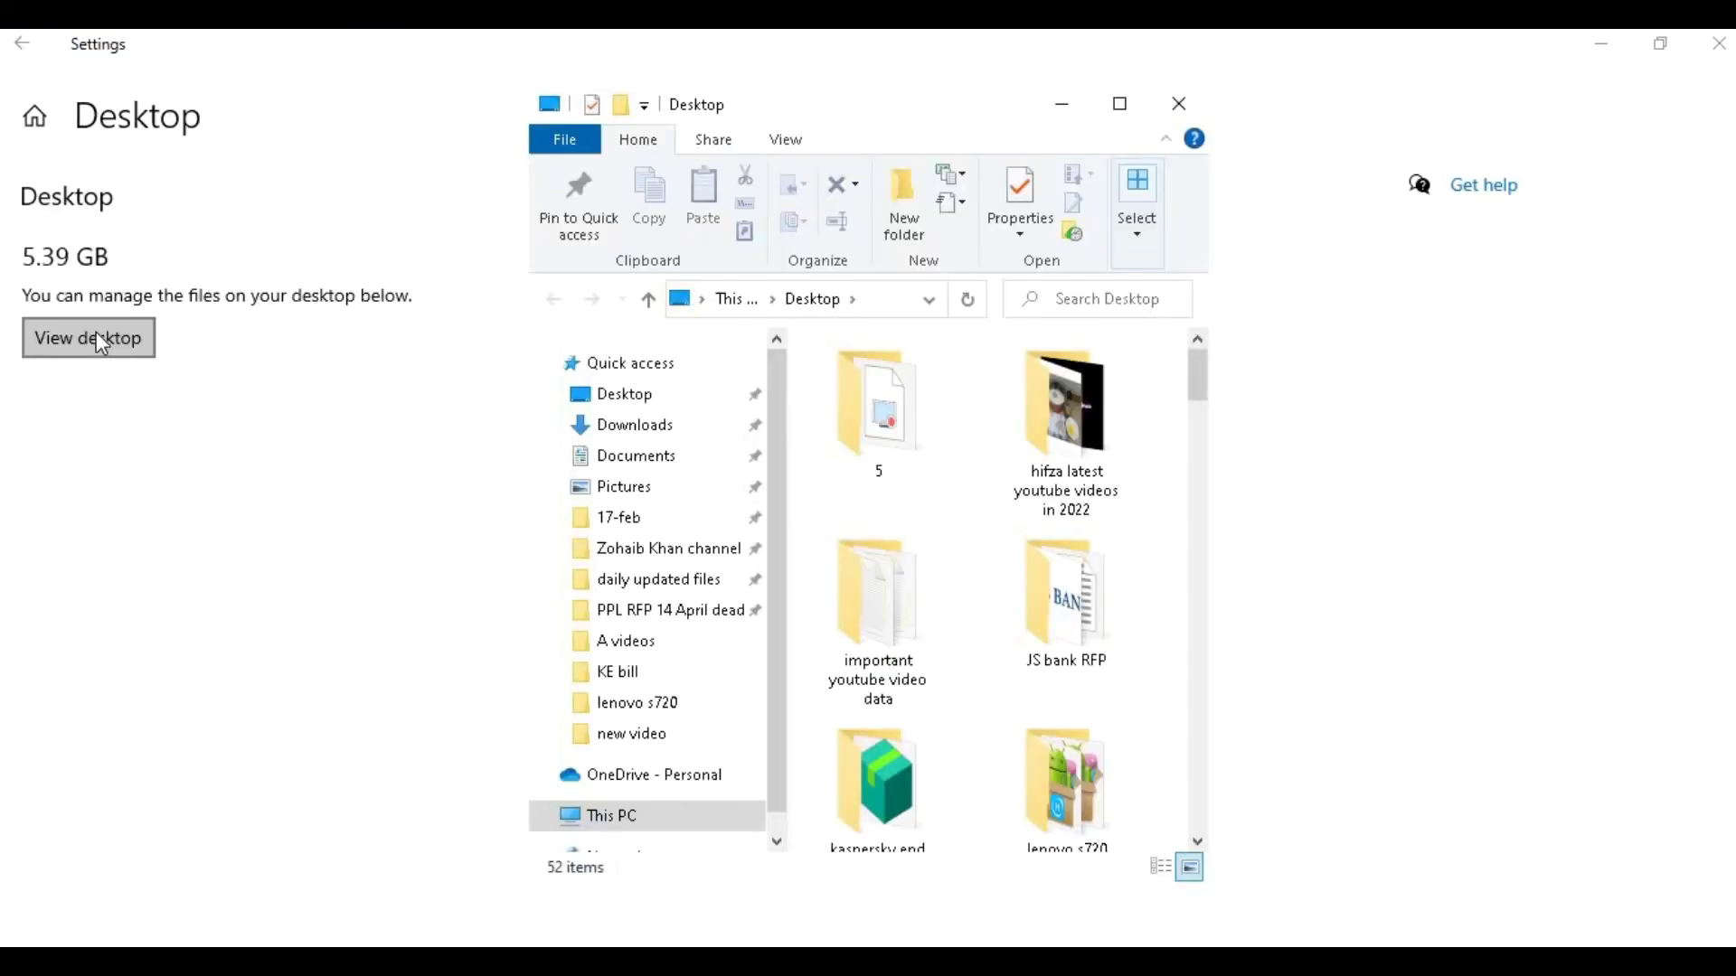
left_click(32, 47)
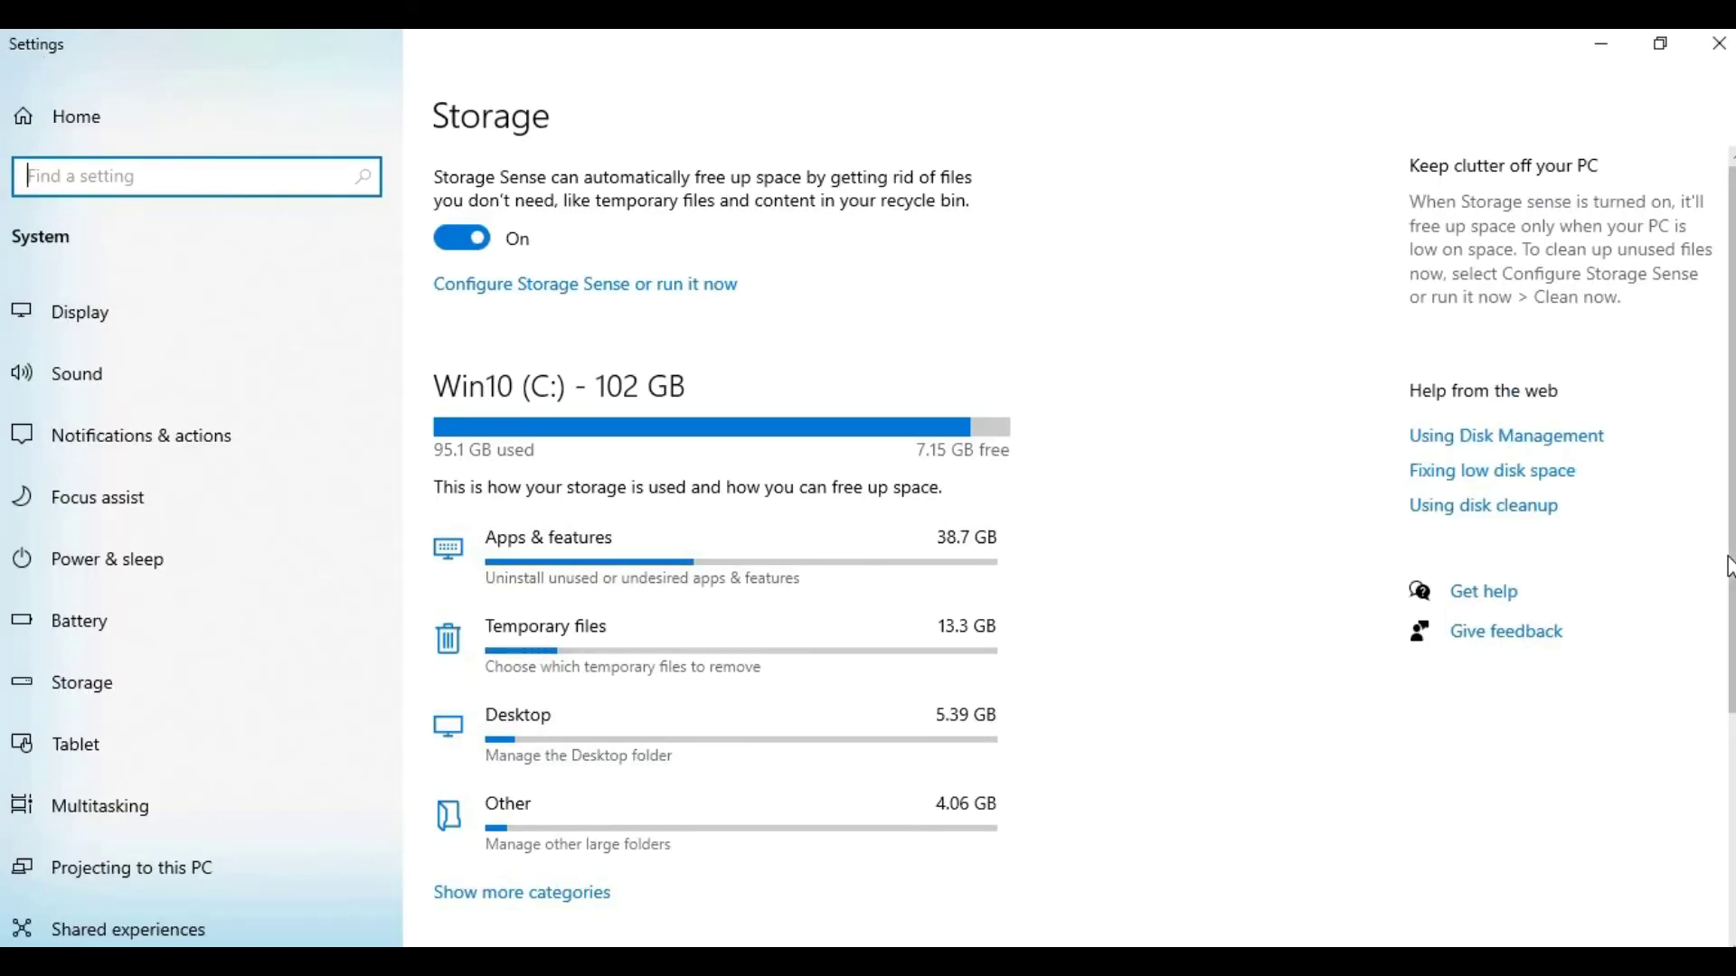
left_click(936, 714)
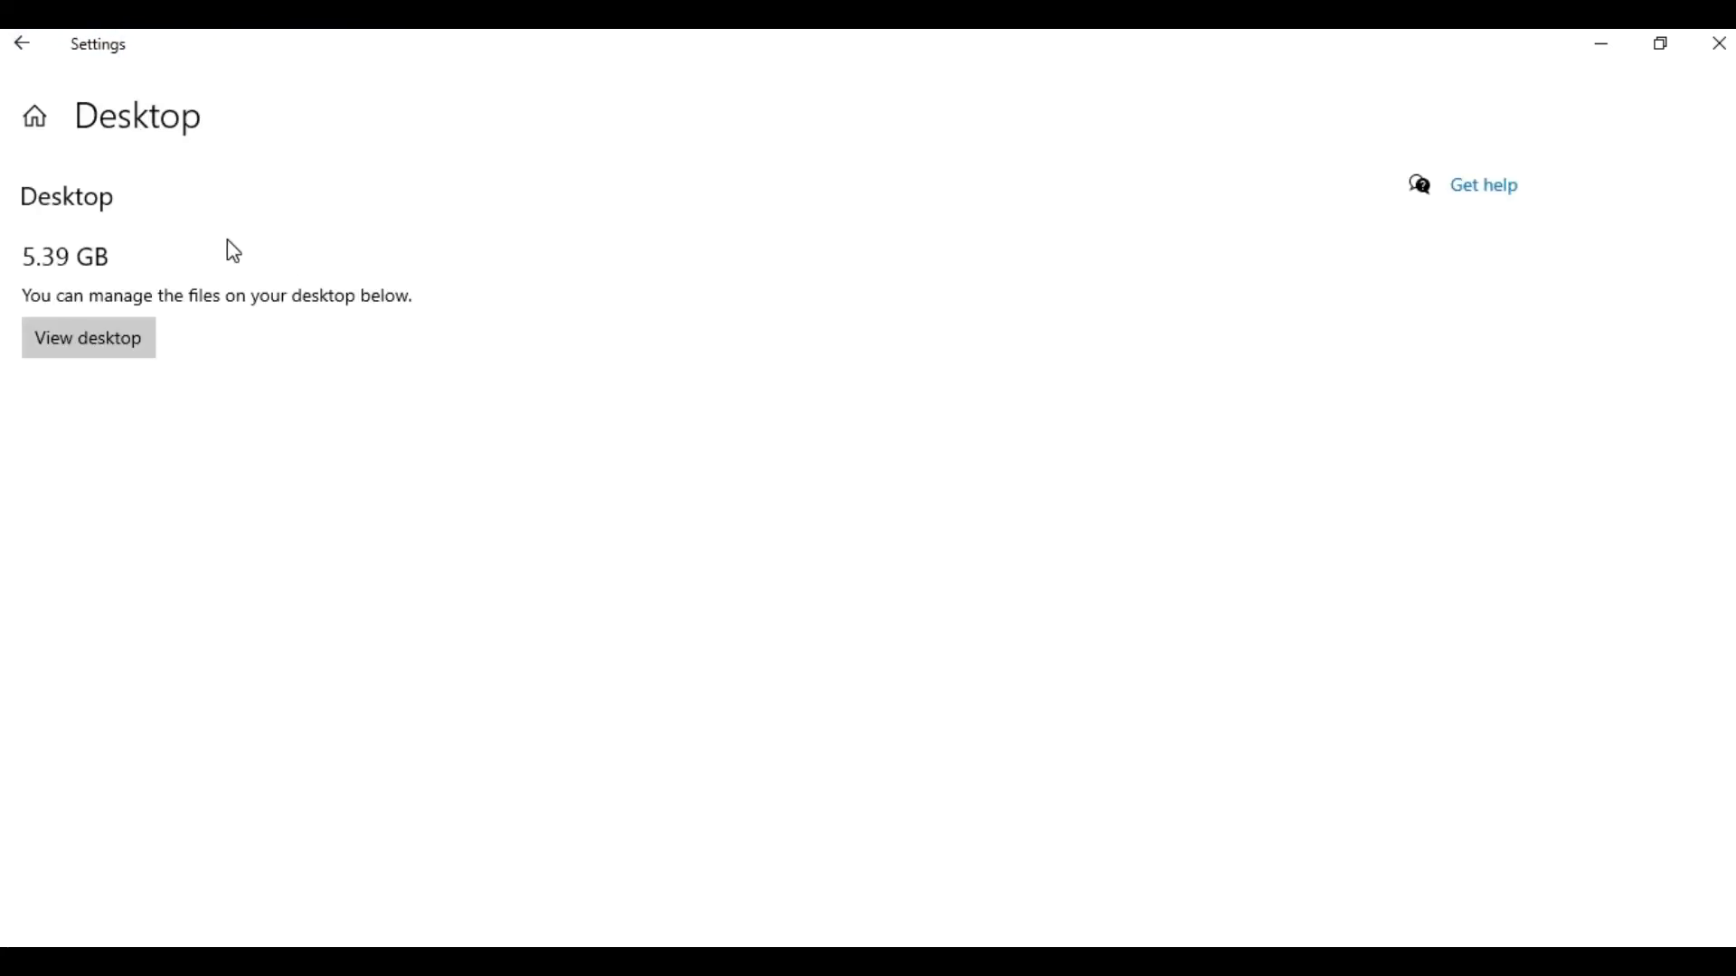
left_click(132, 336)
left_click_drag(1198, 351, 1183, 452)
scroll(1190, 463, "down", 3)
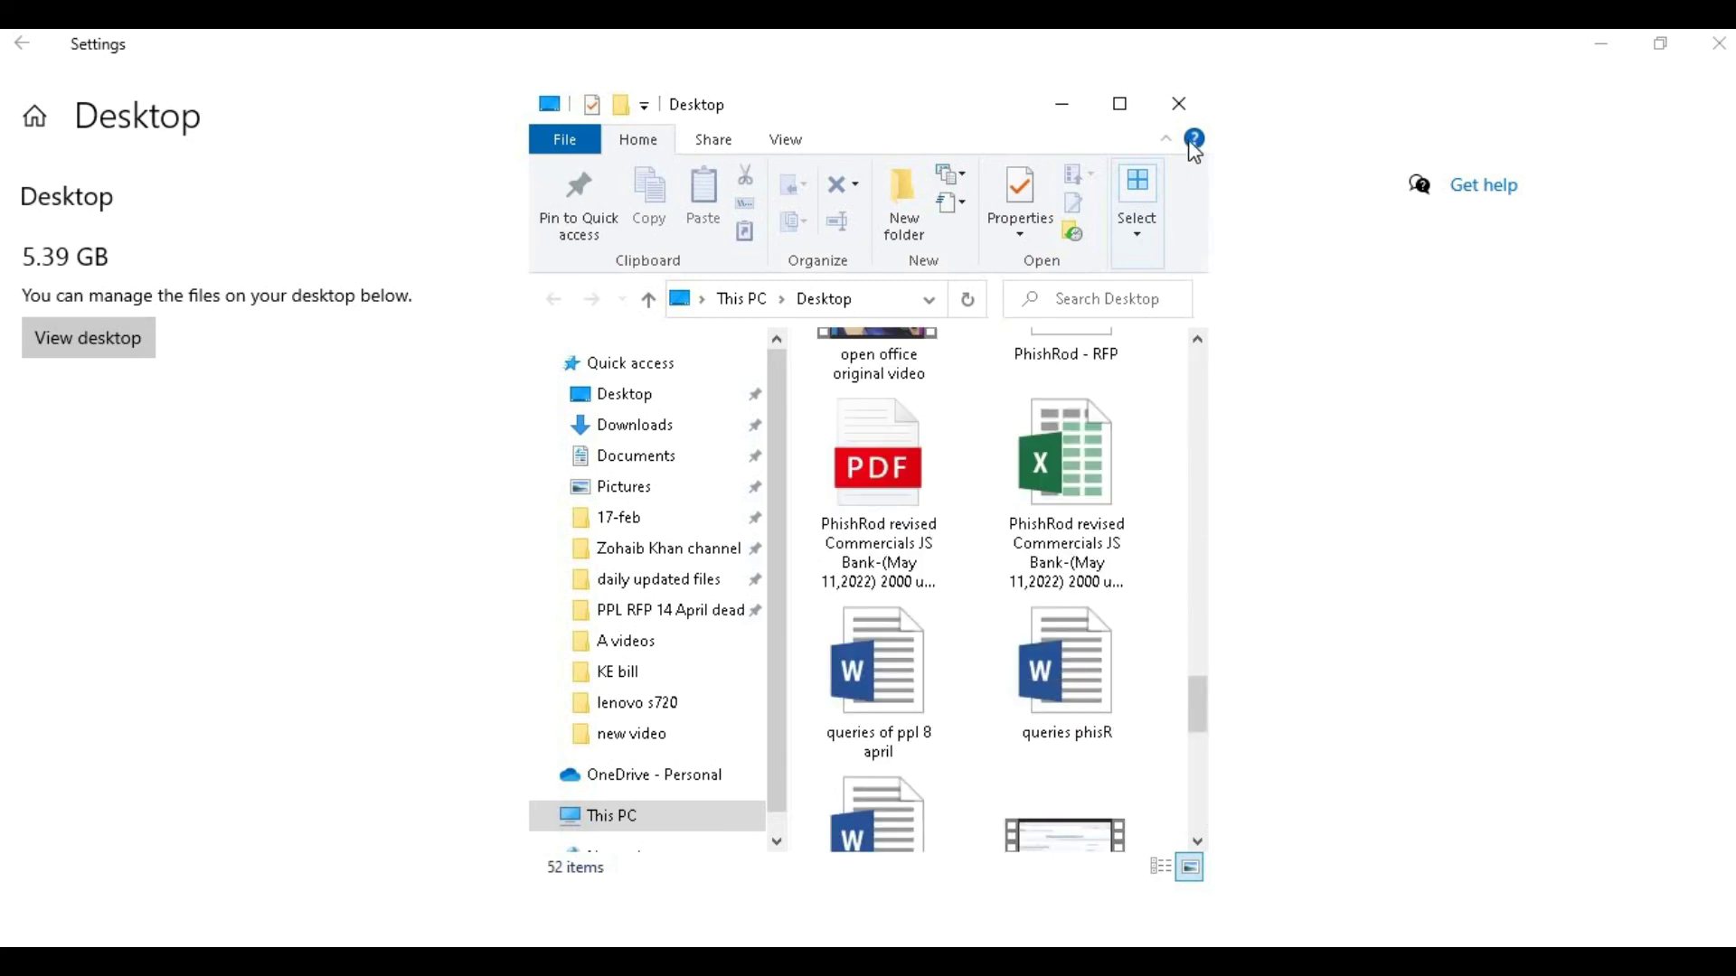
left_click(1193, 91)
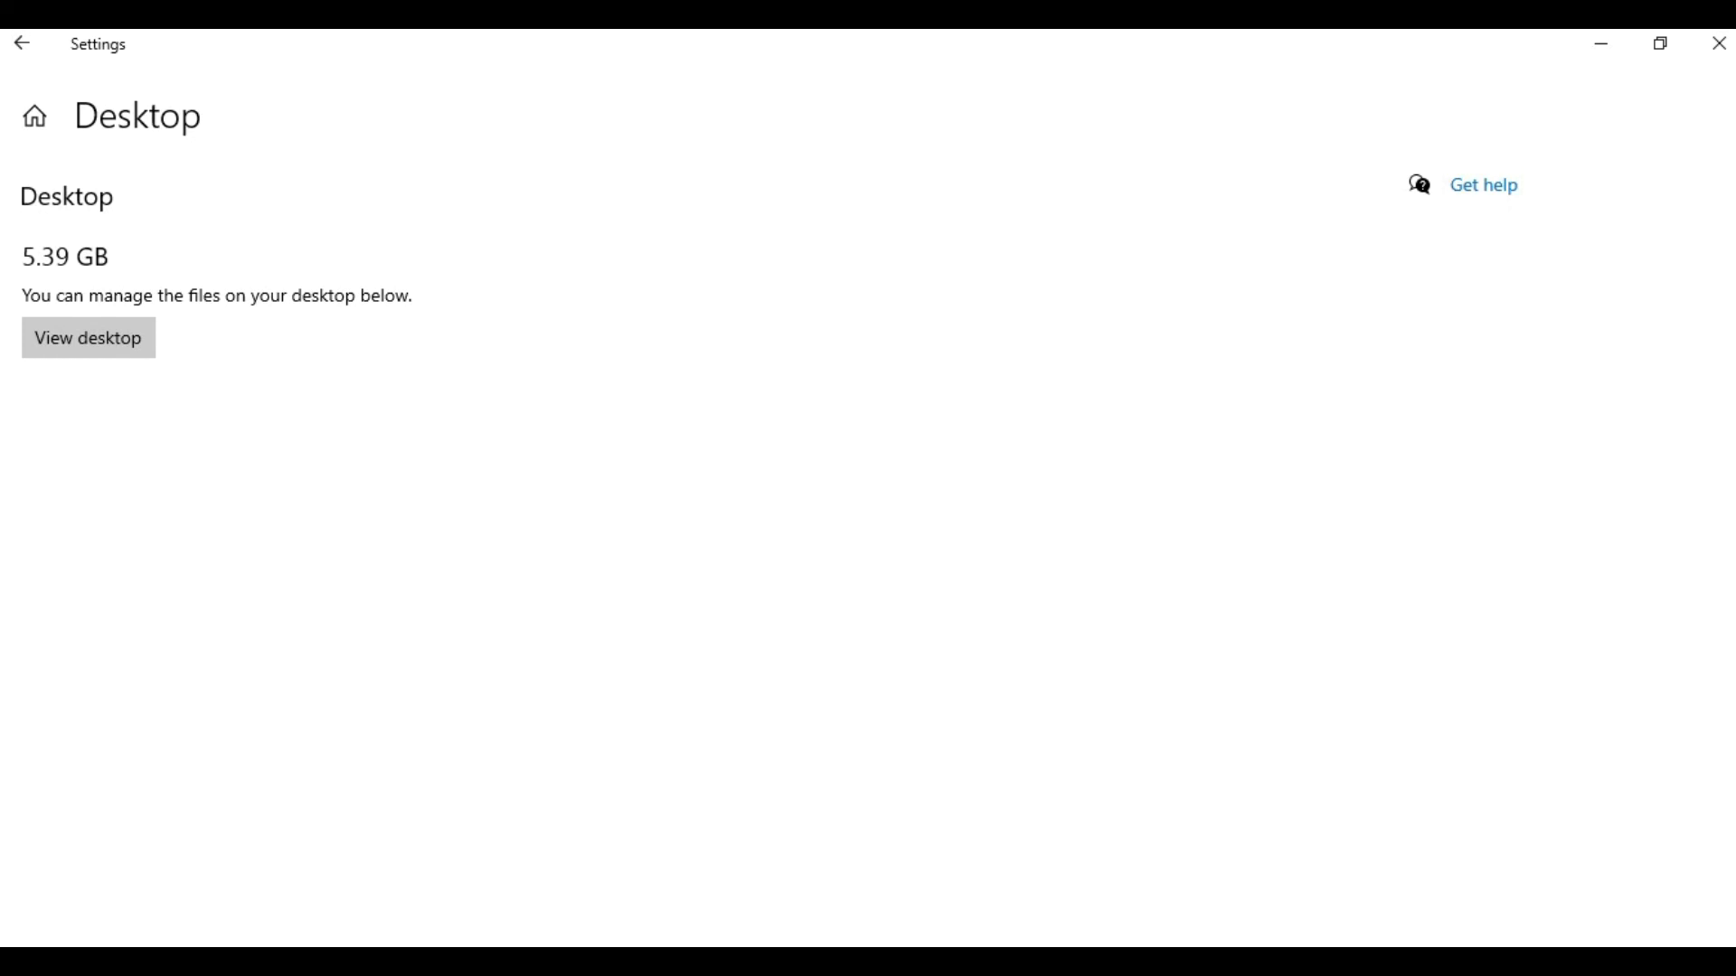
left_click(20, 43)
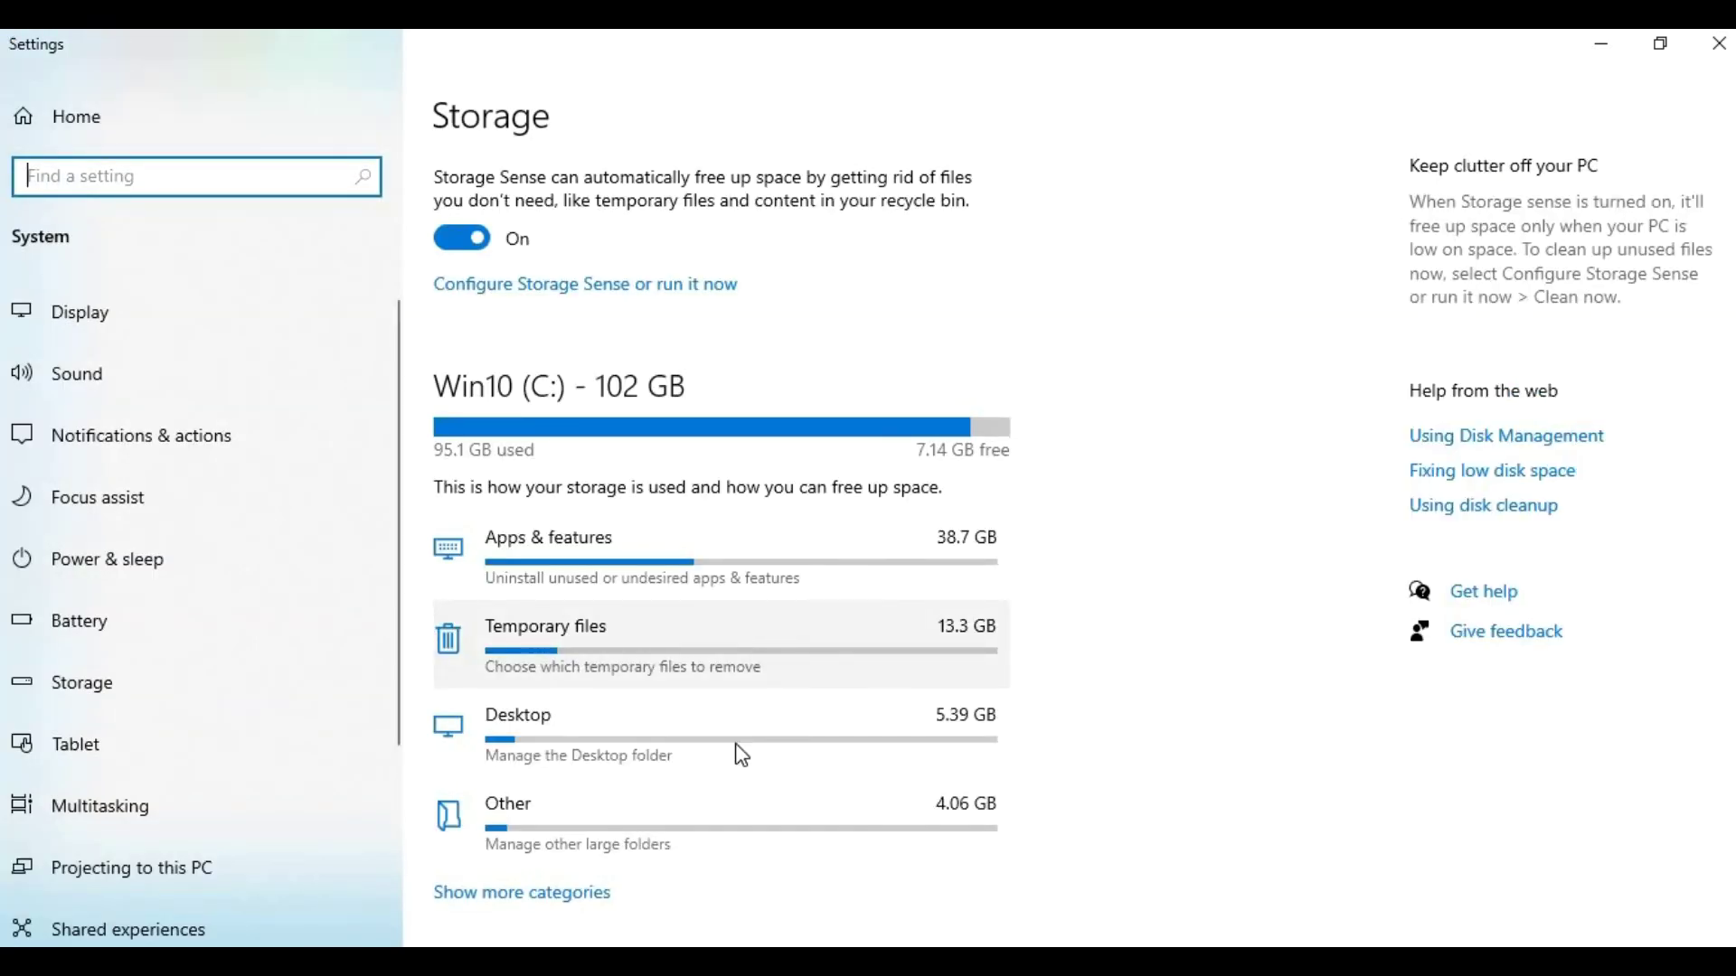
Examine the large folders in the Other category, and look over the additional storage settings on the overview page
left_click(665, 851)
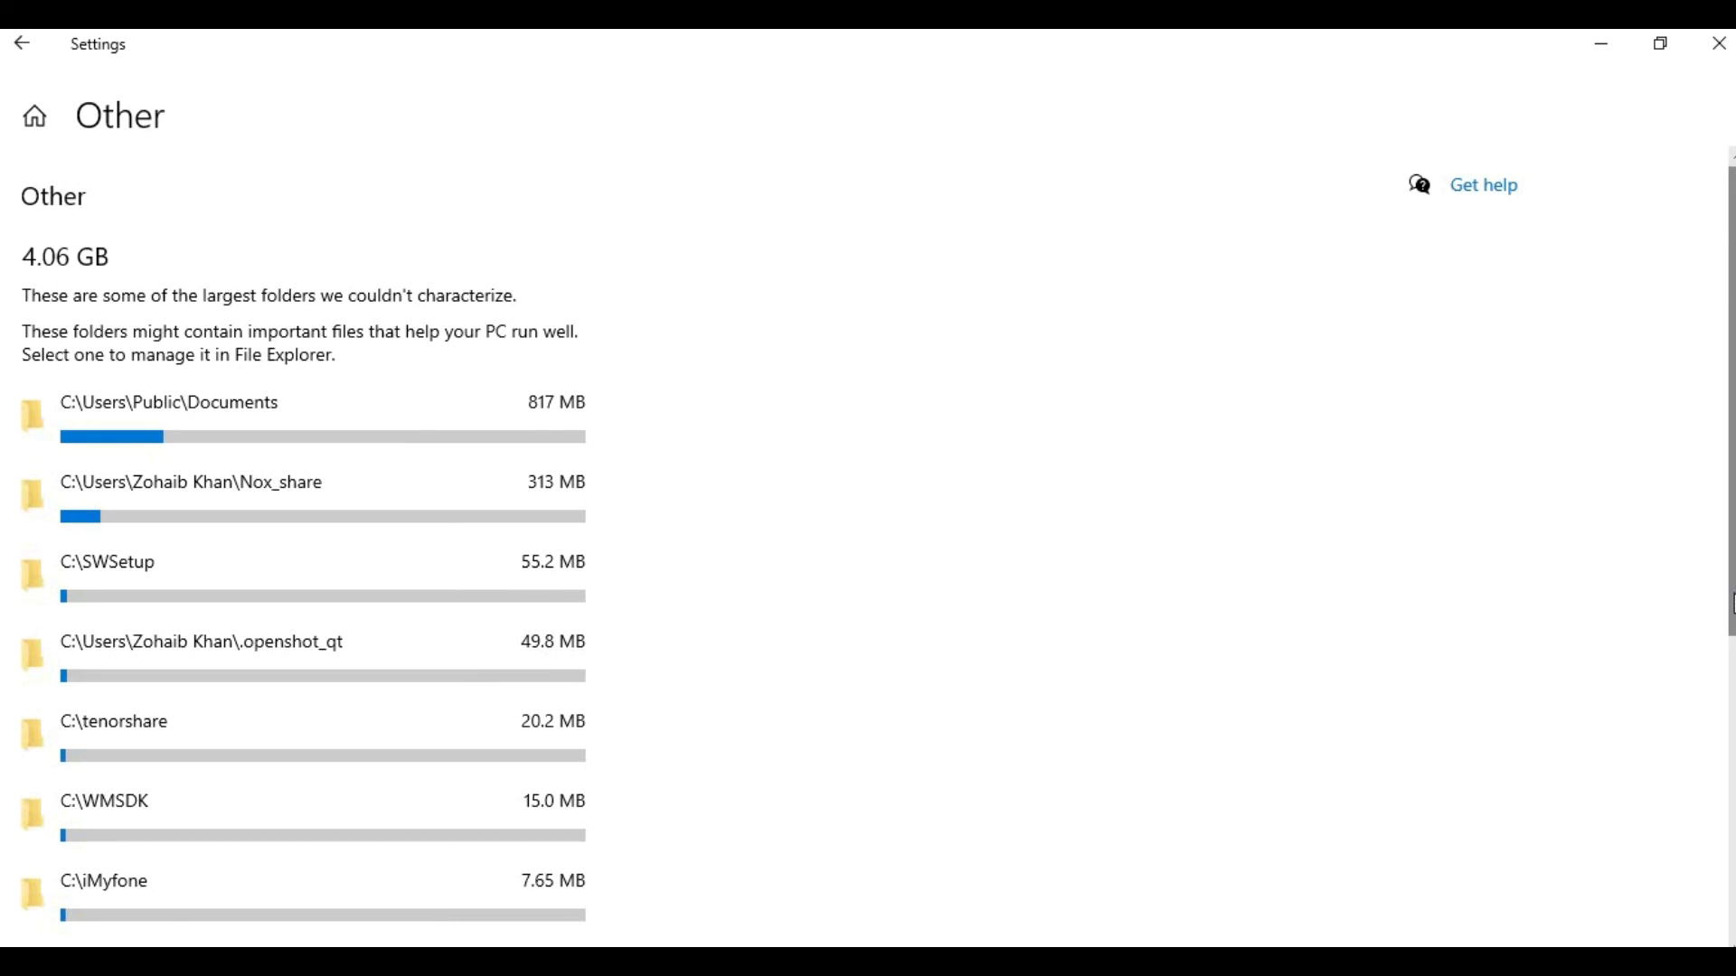
scroll(1732, 604, "down", 5)
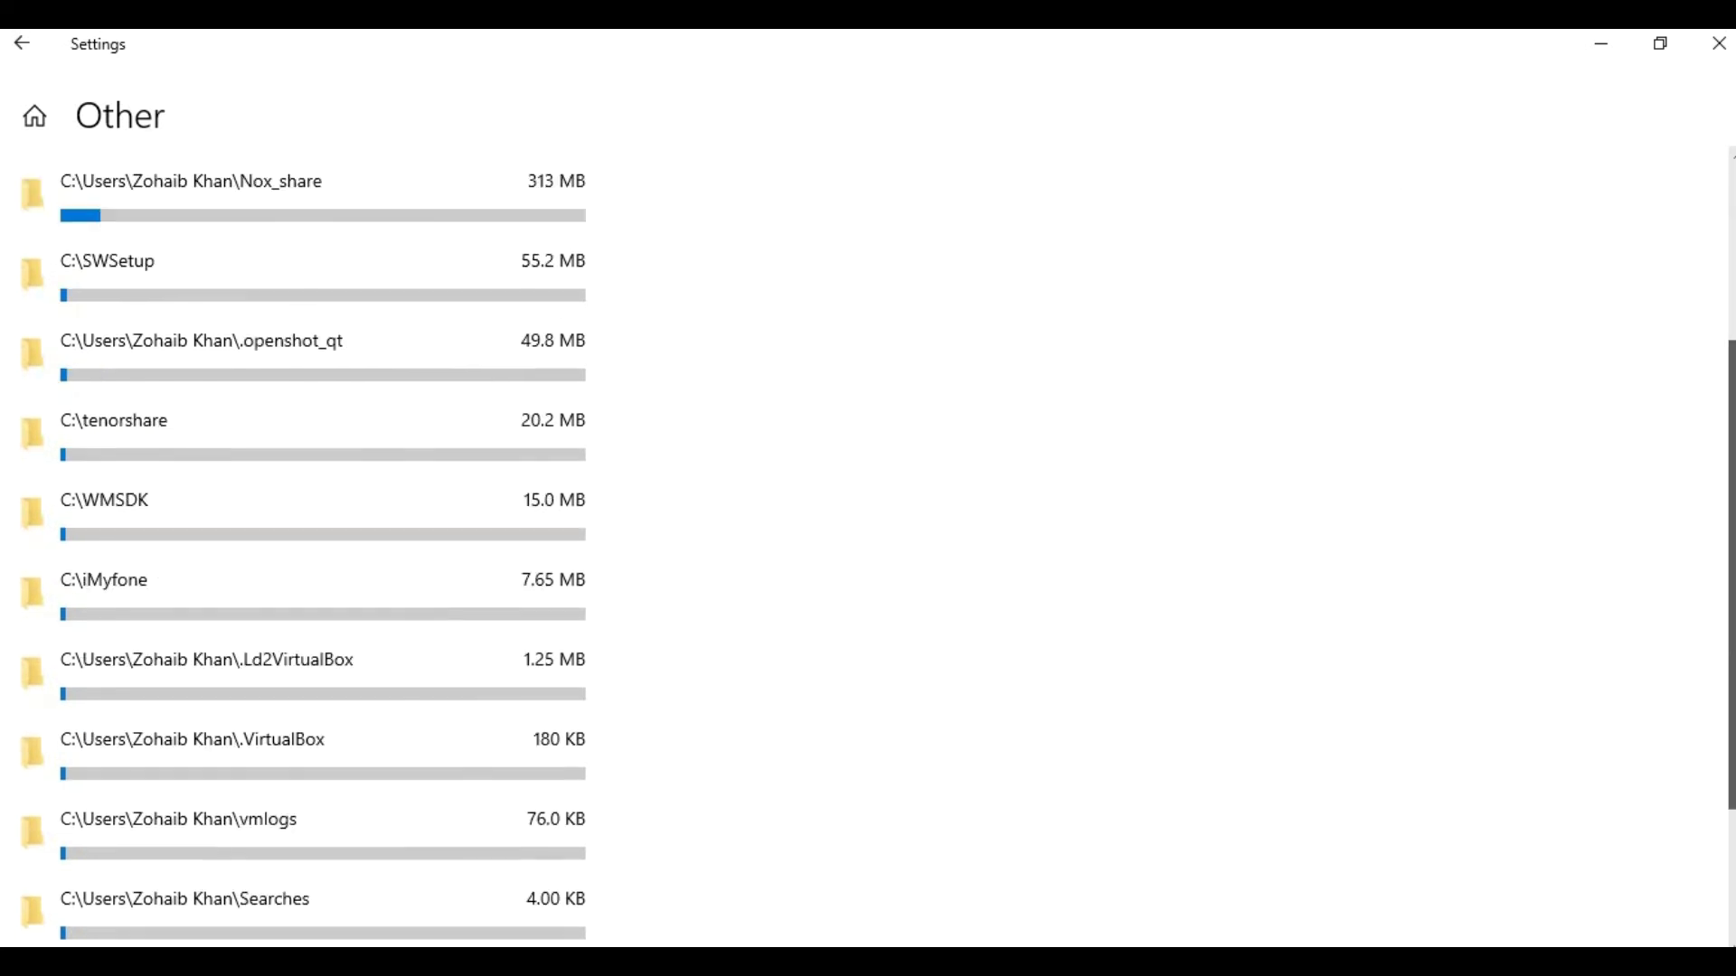
left_click_drag(1734, 427, 1733, 523)
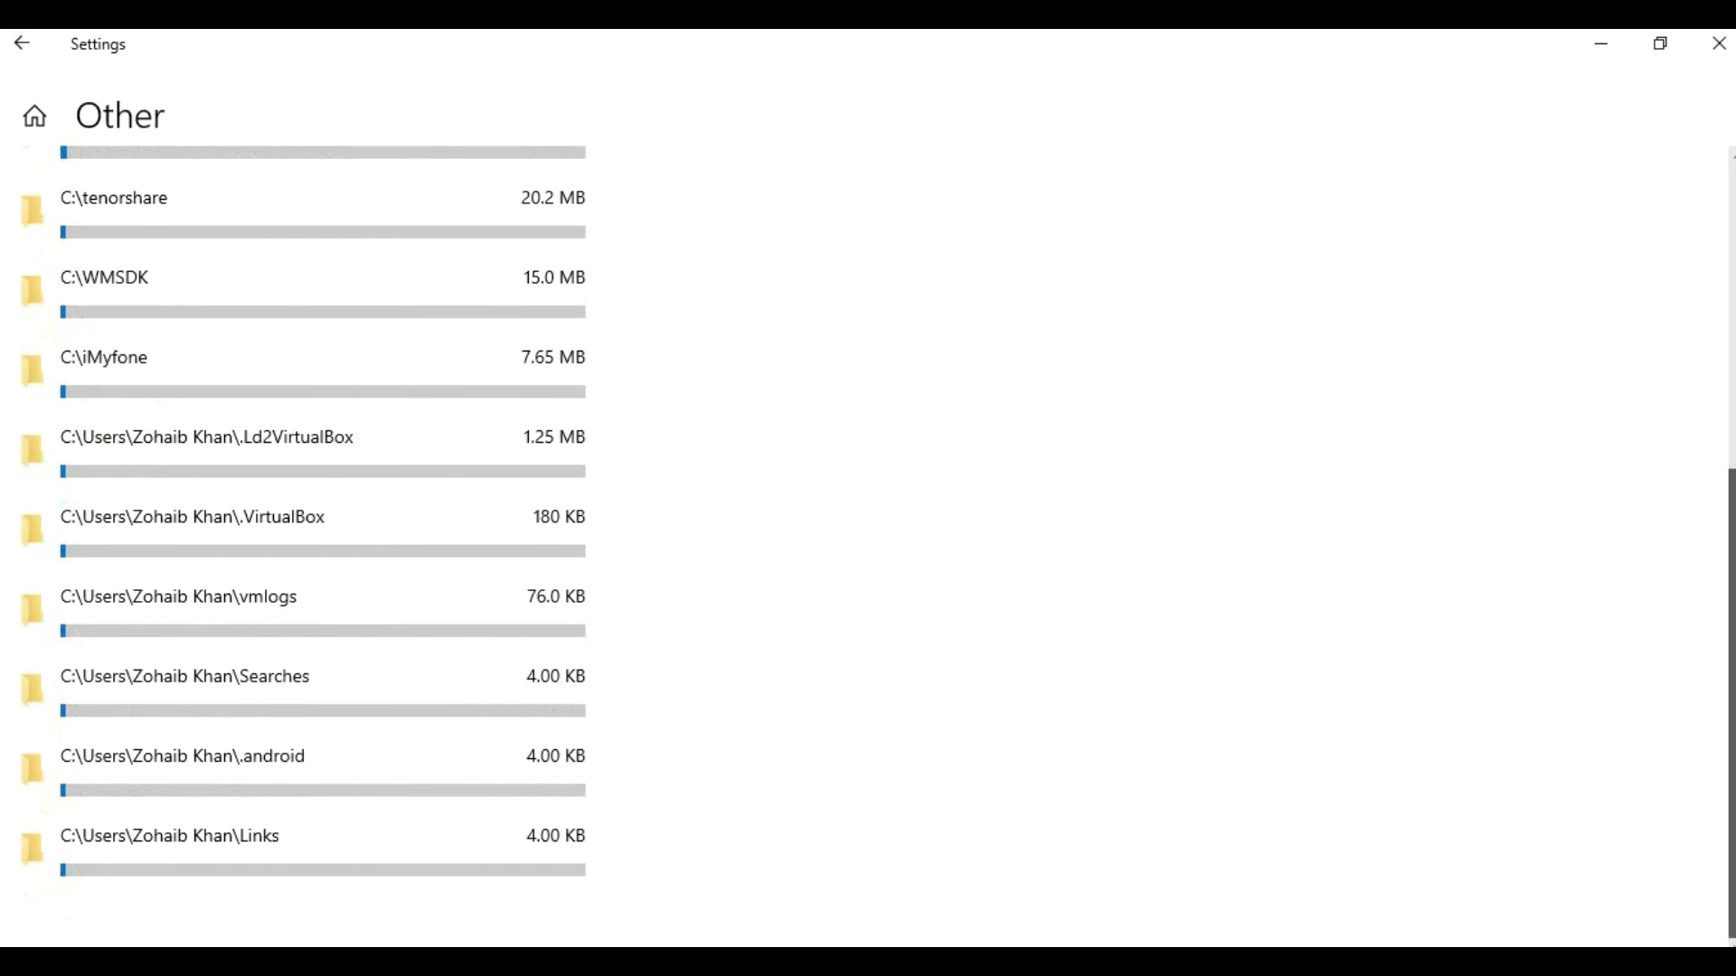
scroll(1728, 516, "up", 7)
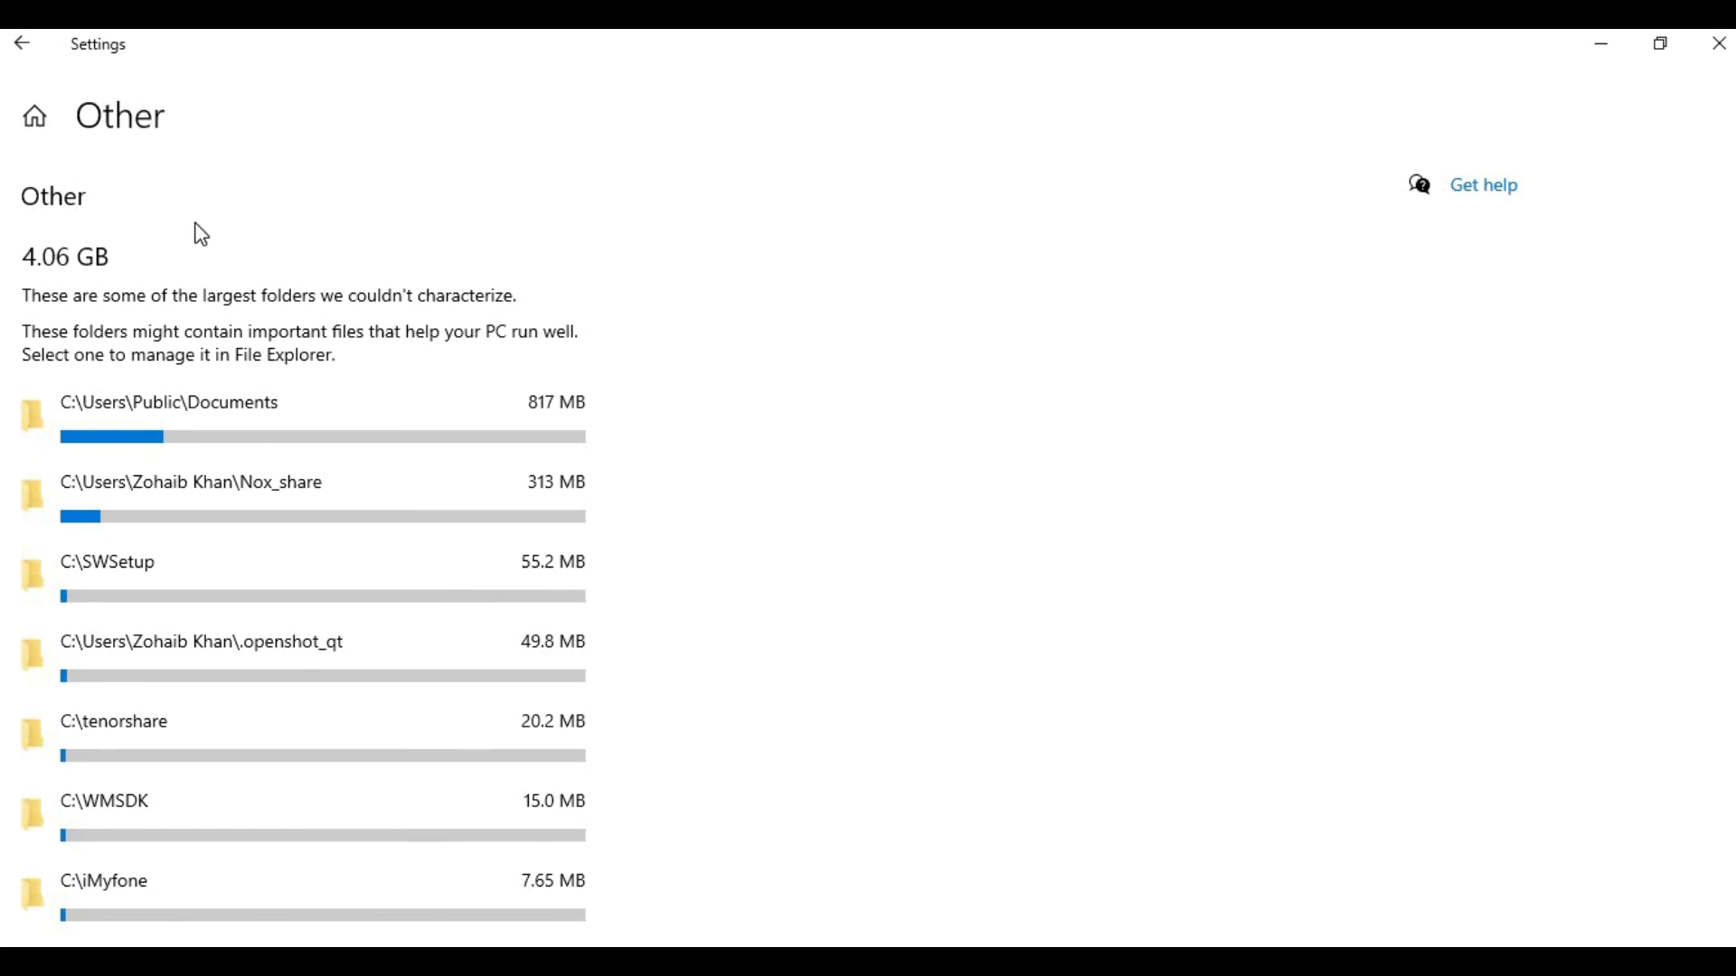
left_click(36, 56)
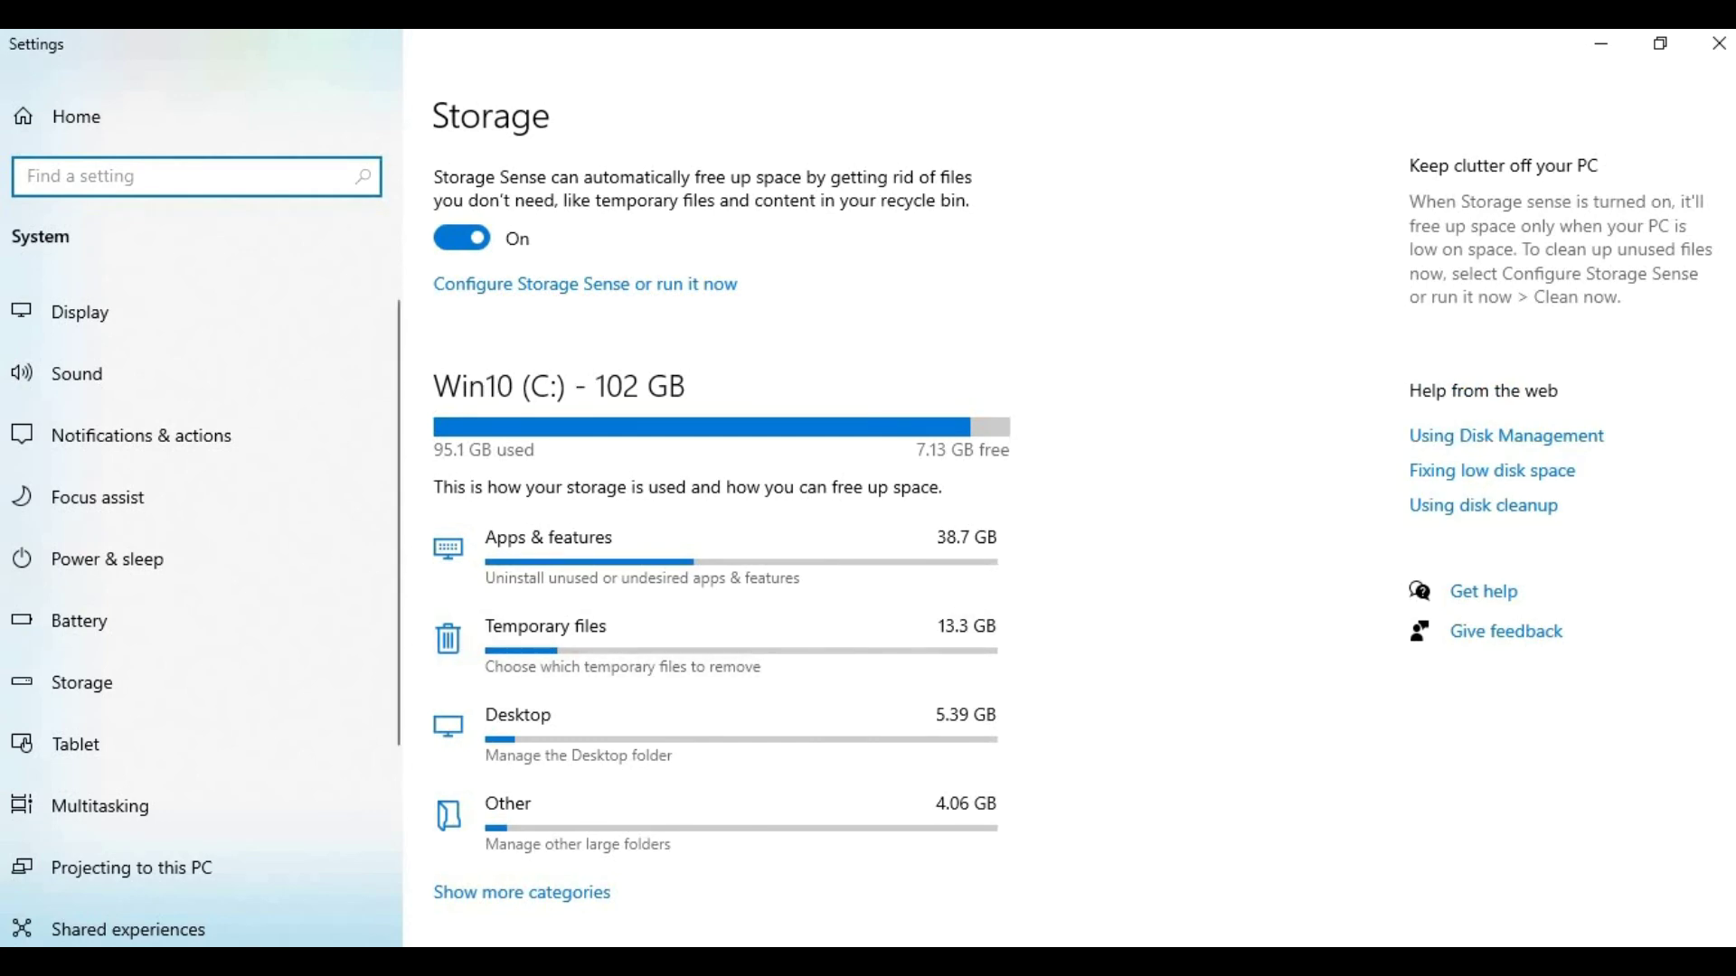
scroll(1729, 626, "down", 5)
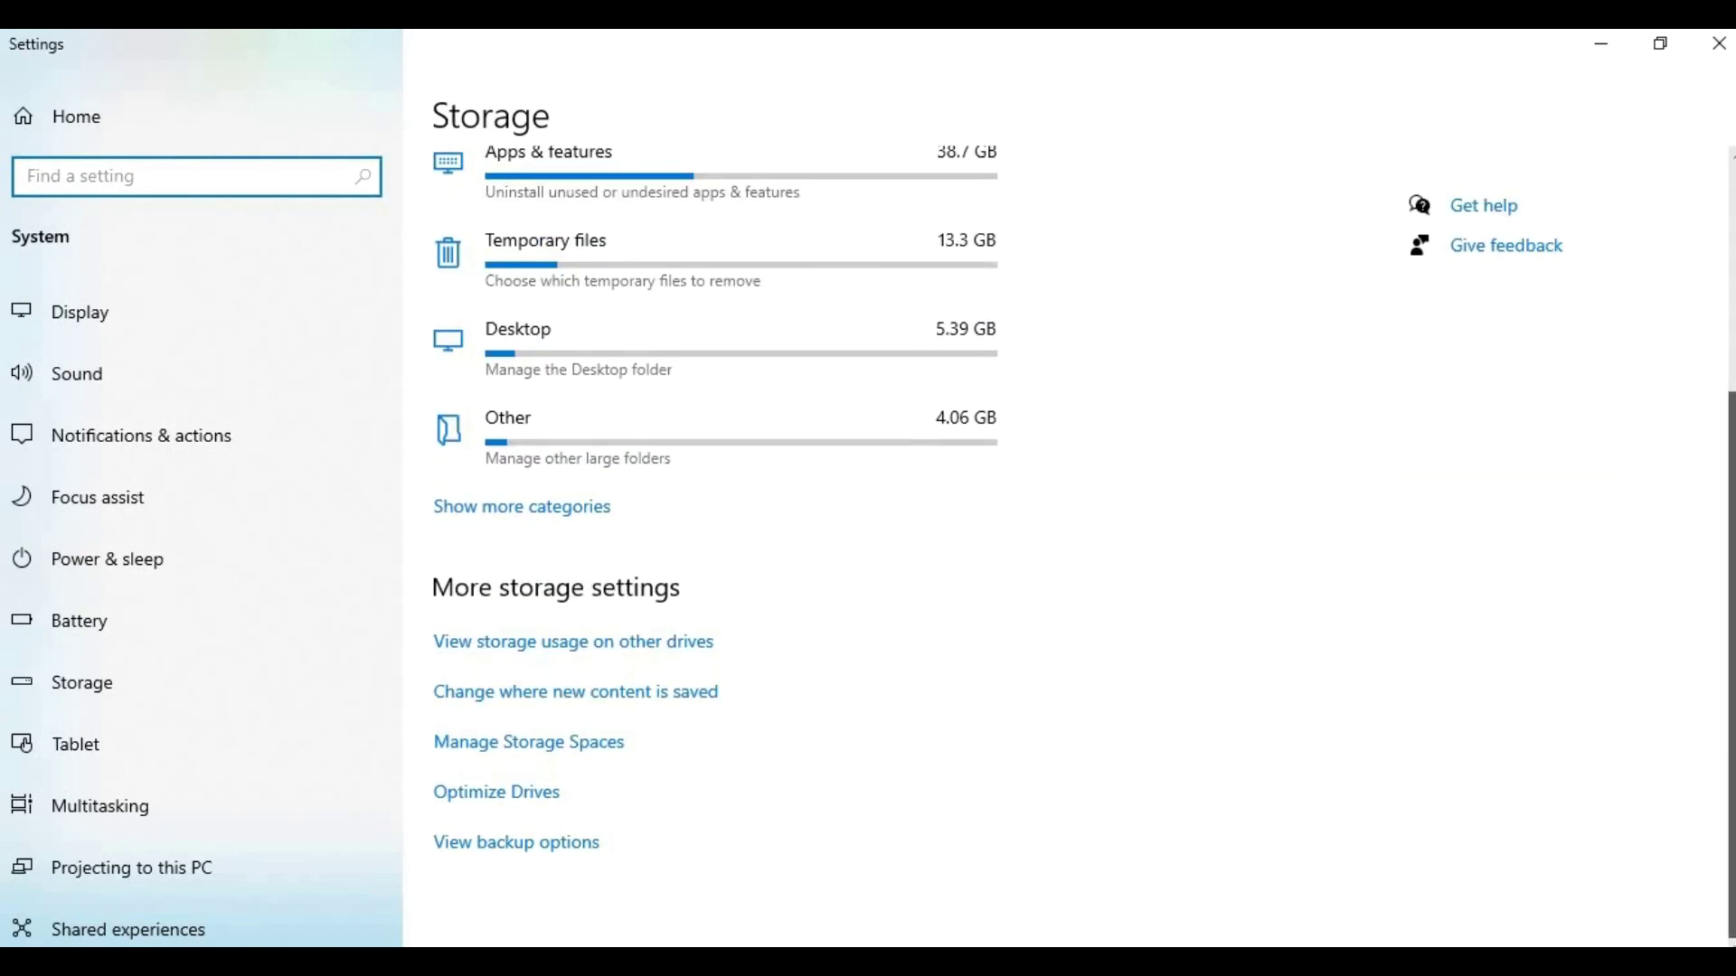
scroll(1729, 625, "up", 5)
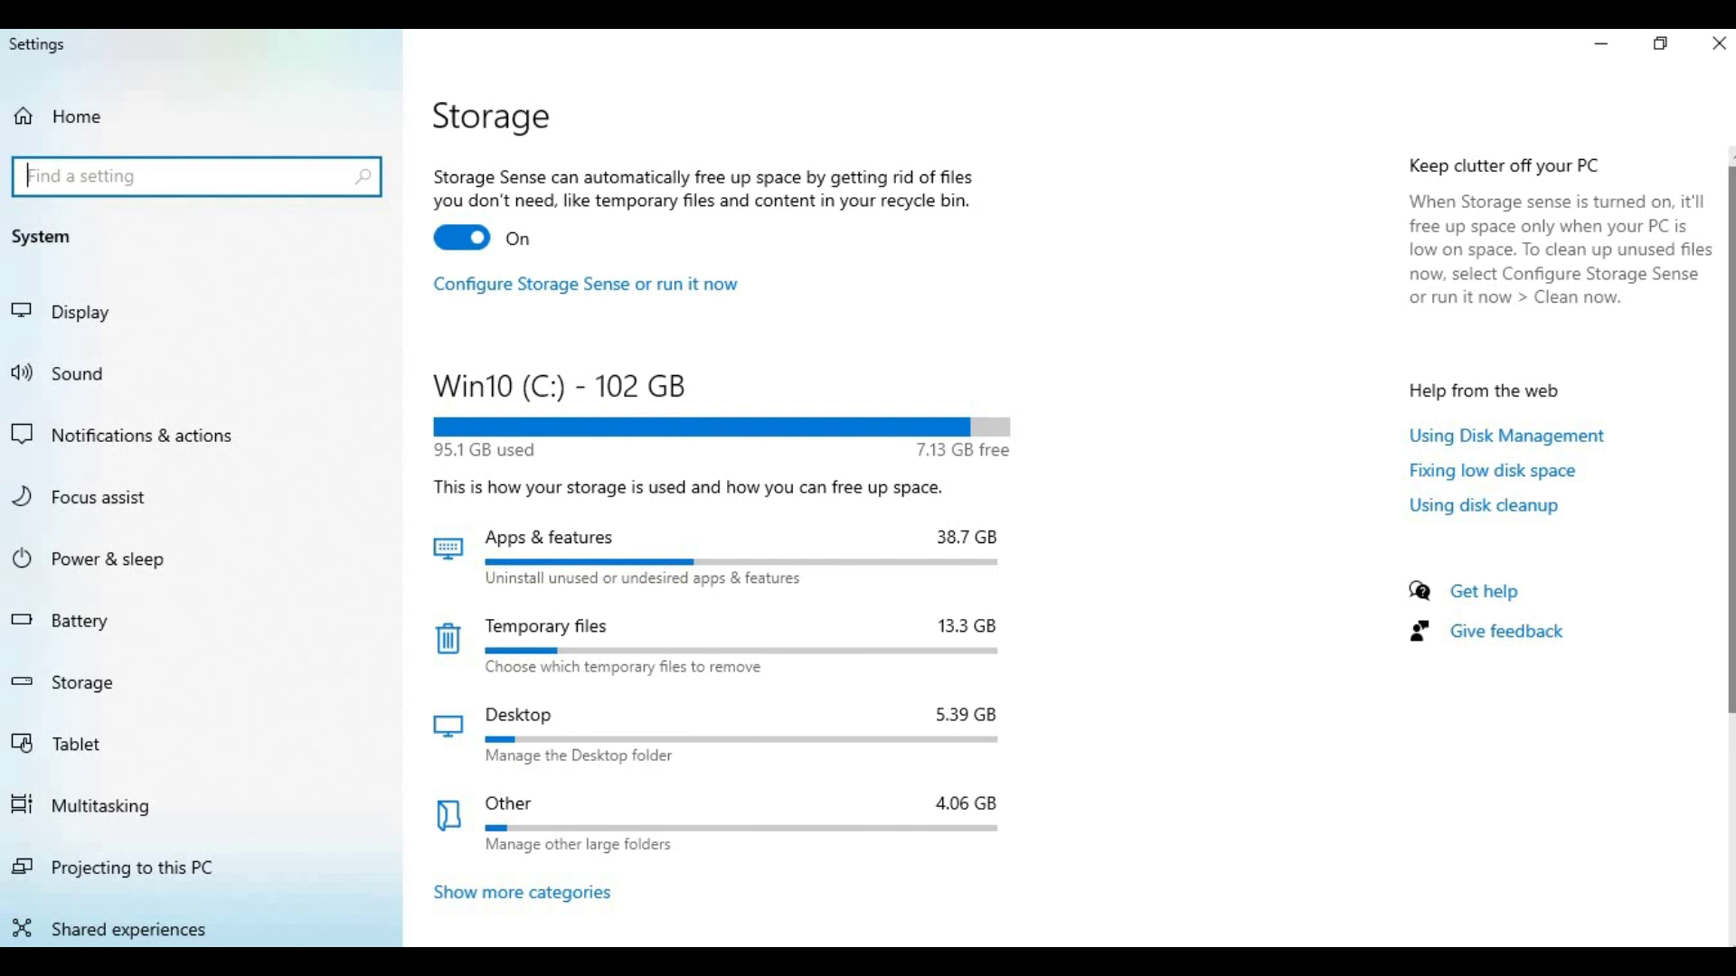